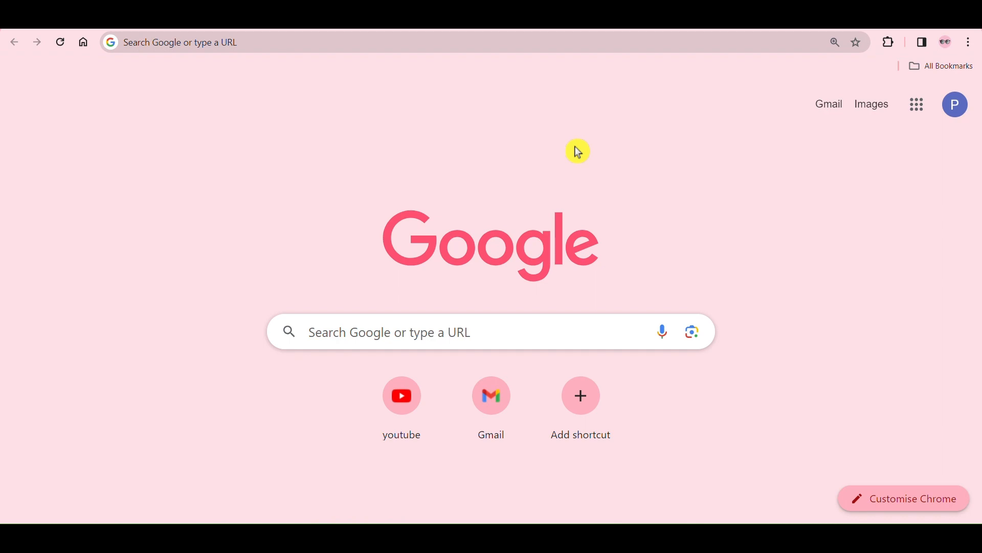
Step: Search Google for "cpcl" and open the official Chennai Petroleum Corporation Limited website
click(203, 42)
text(cp)
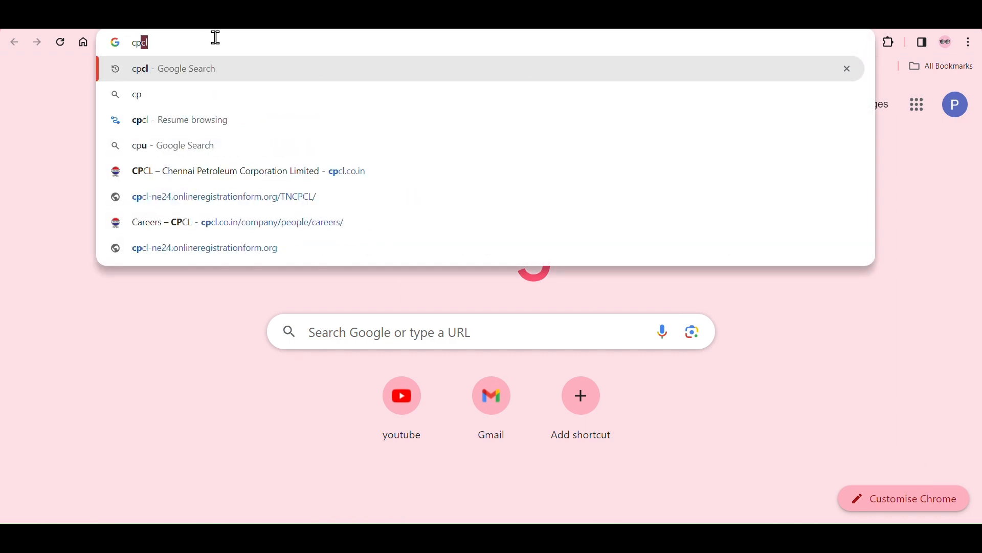
text(cl)
key(Return)
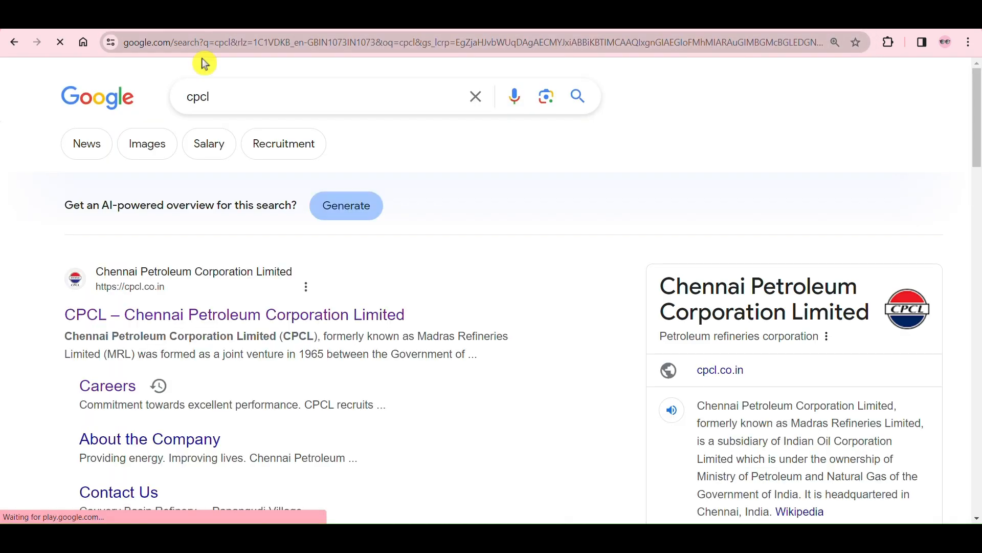
click(166, 318)
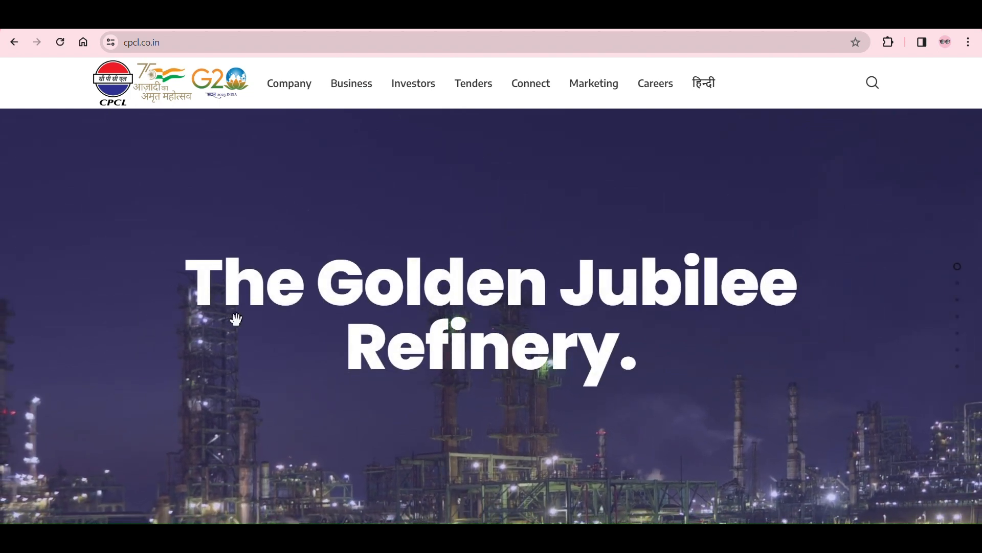
Step: Open the online application portal for the recruitment of Non-Executives in Various Disciplines from the Careers page
click(655, 88)
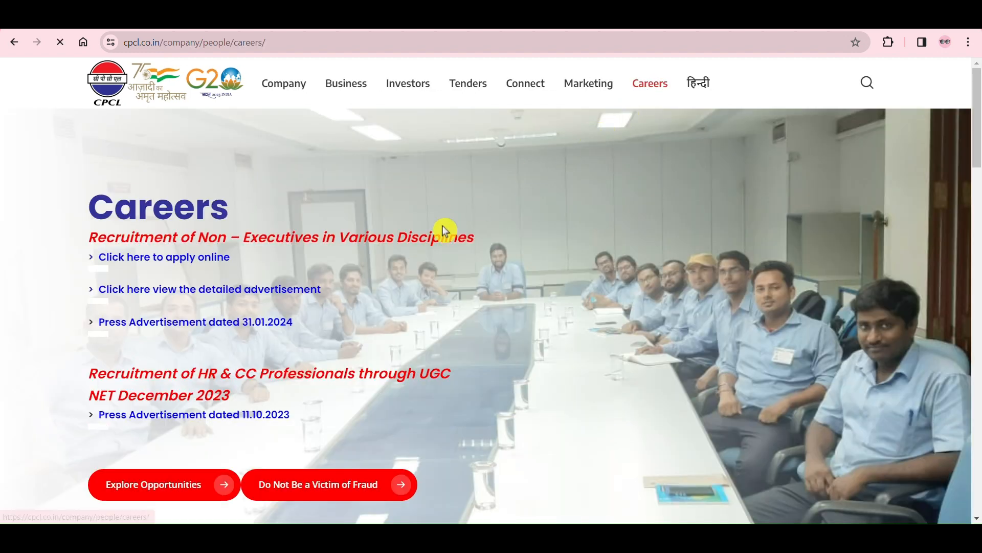
click(172, 260)
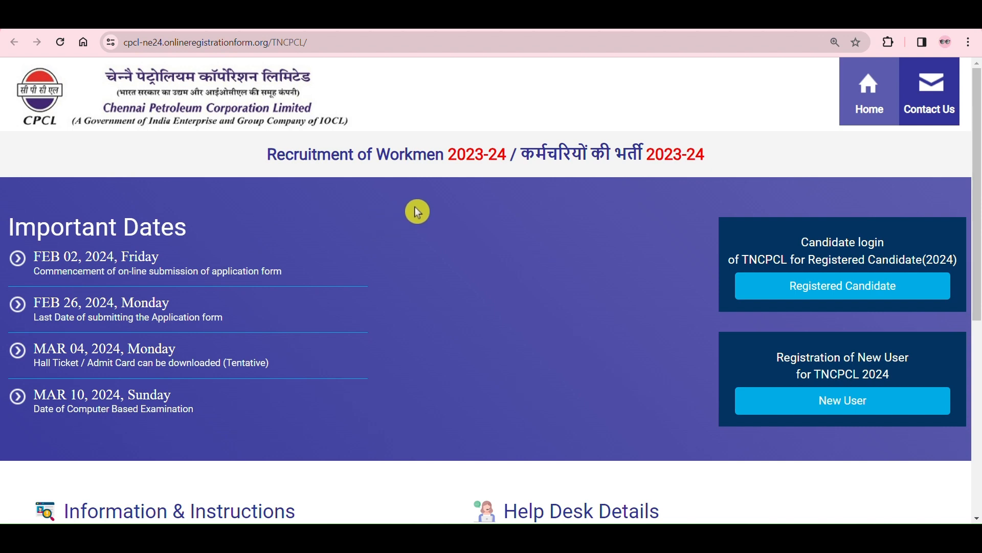
scroll(417, 210, down, 3)
scroll(417, 211, up, 3)
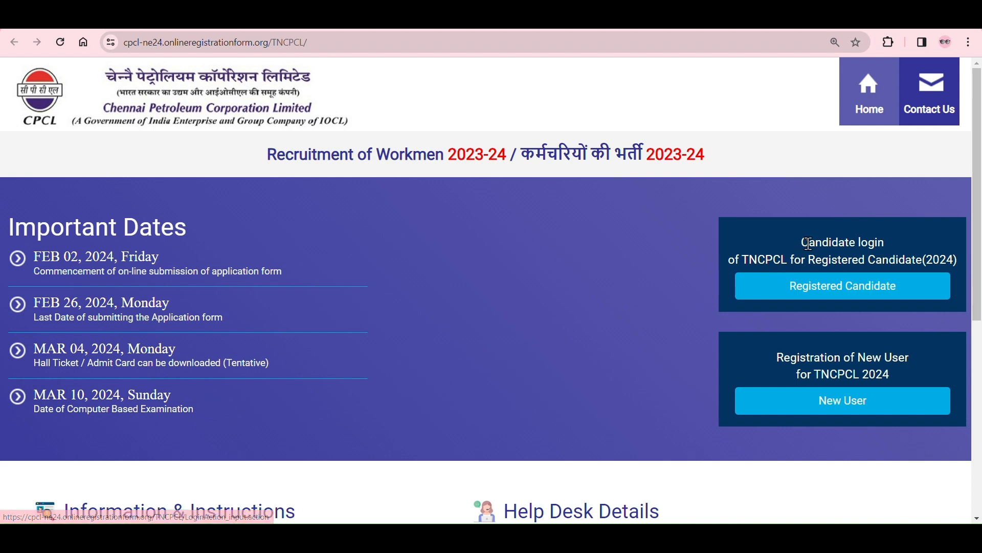
Step: Review the login and registration options and start the new user registration for TNCPCL 2024
drag(877, 239, 888, 241)
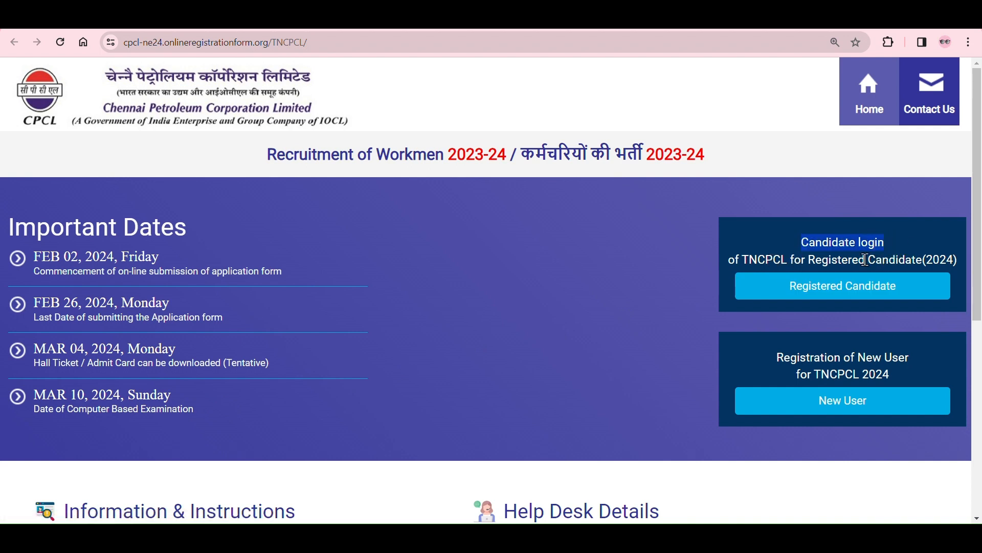
drag(962, 261, 743, 260)
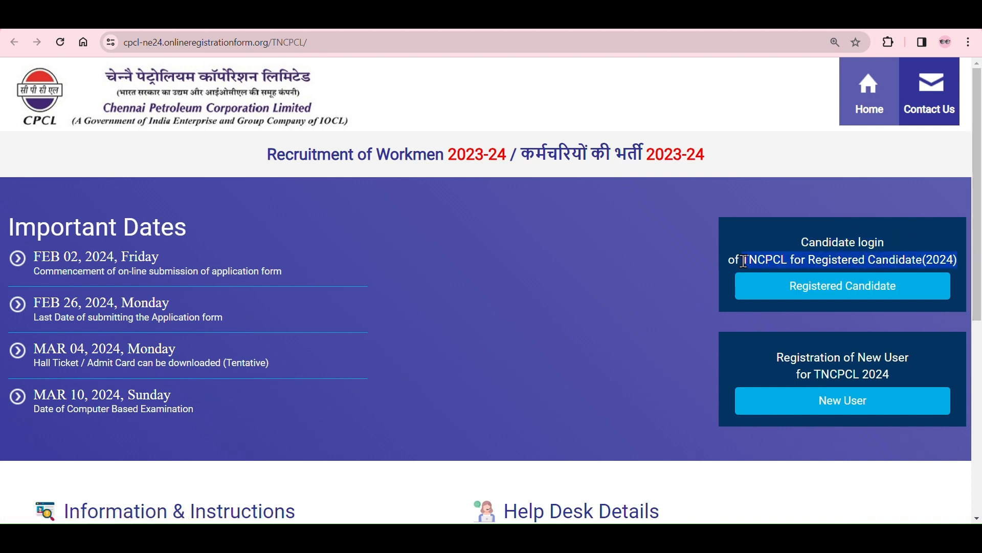
click(724, 213)
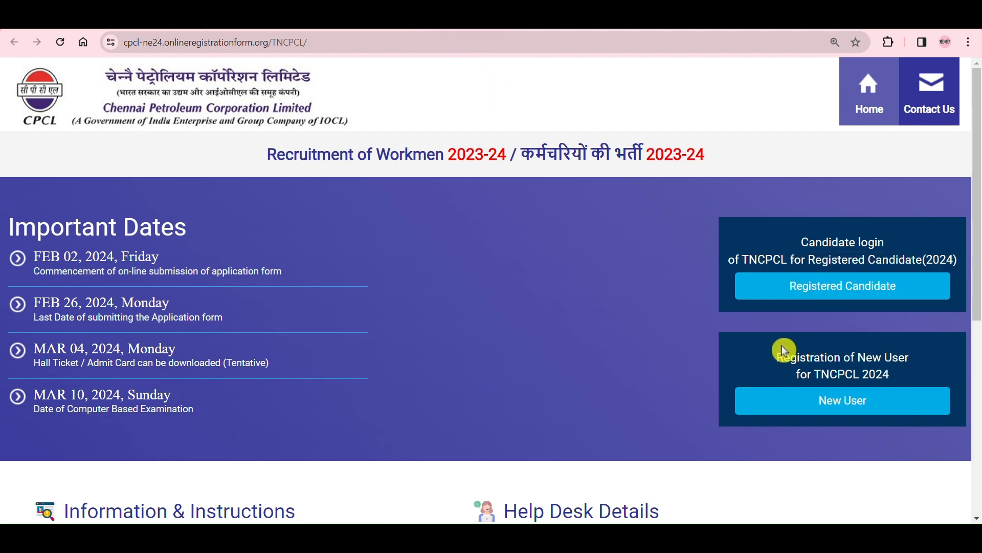
drag(780, 357, 916, 366)
click(913, 381)
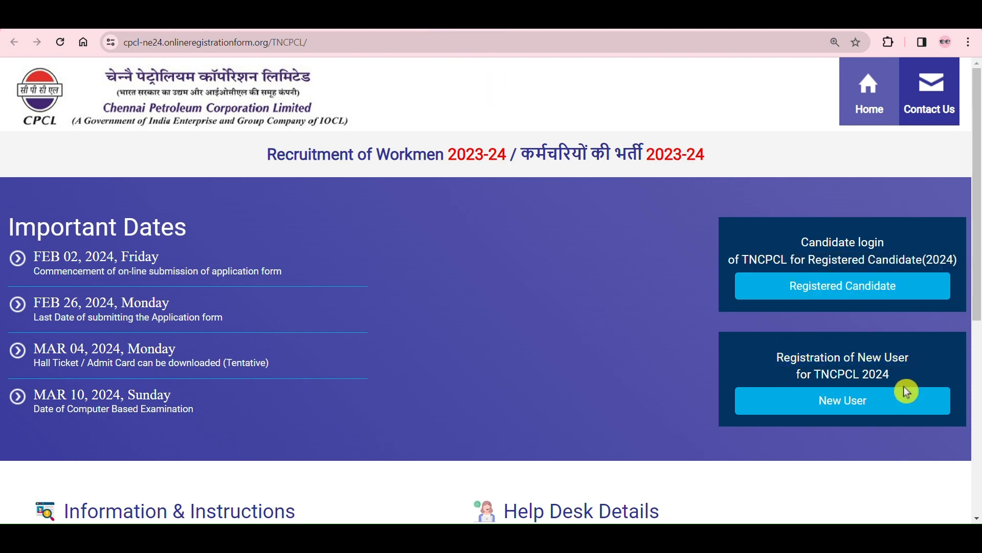
click(869, 405)
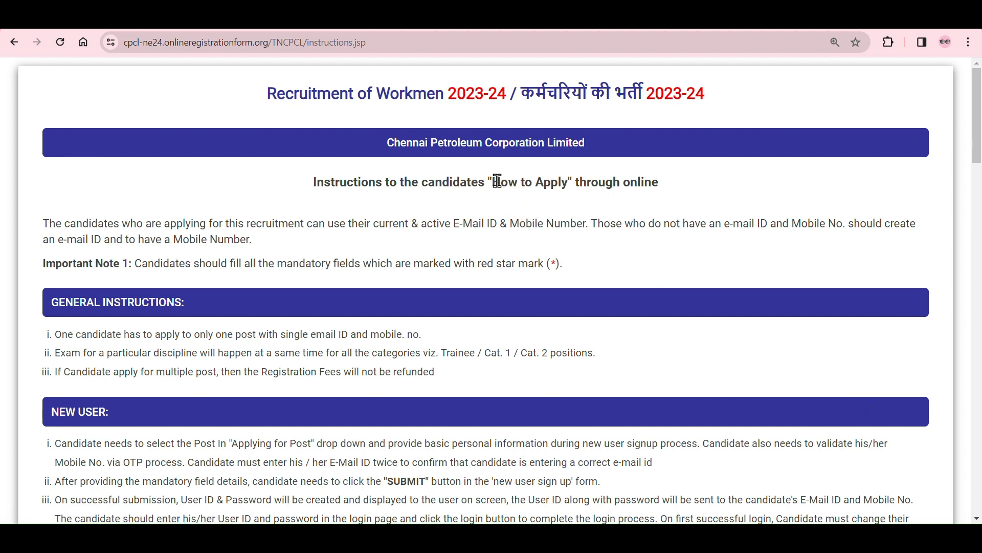
Step: Read the opening notes and general instructions on how to apply online
scroll(307, 200, down, 2)
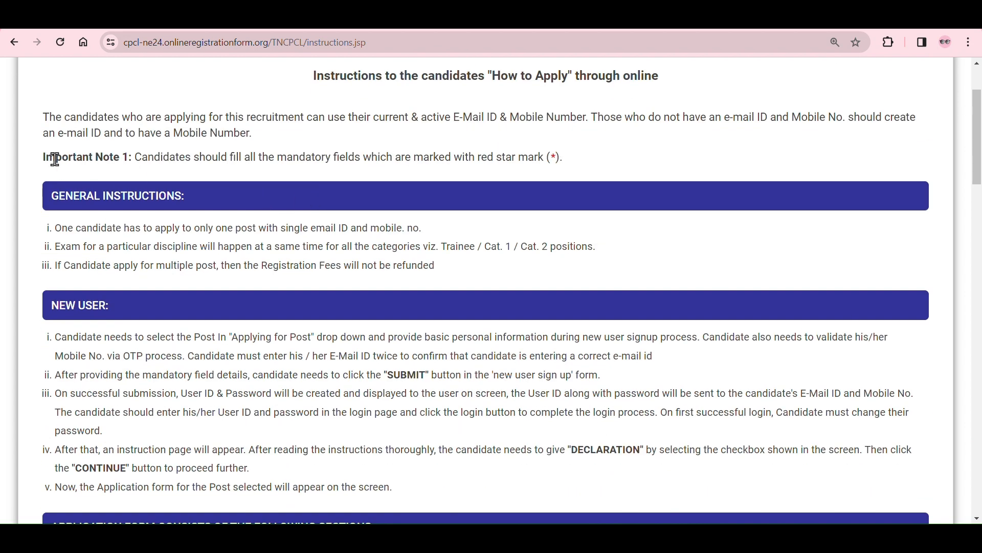
drag(60, 128, 251, 135)
click(290, 142)
drag(574, 161, 479, 162)
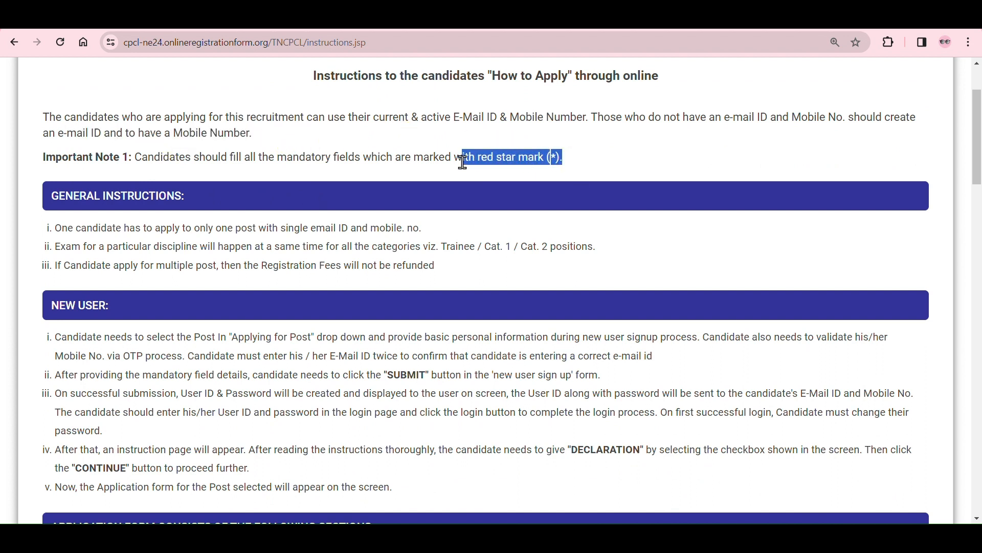
click(611, 163)
scroll(609, 160, down, 2)
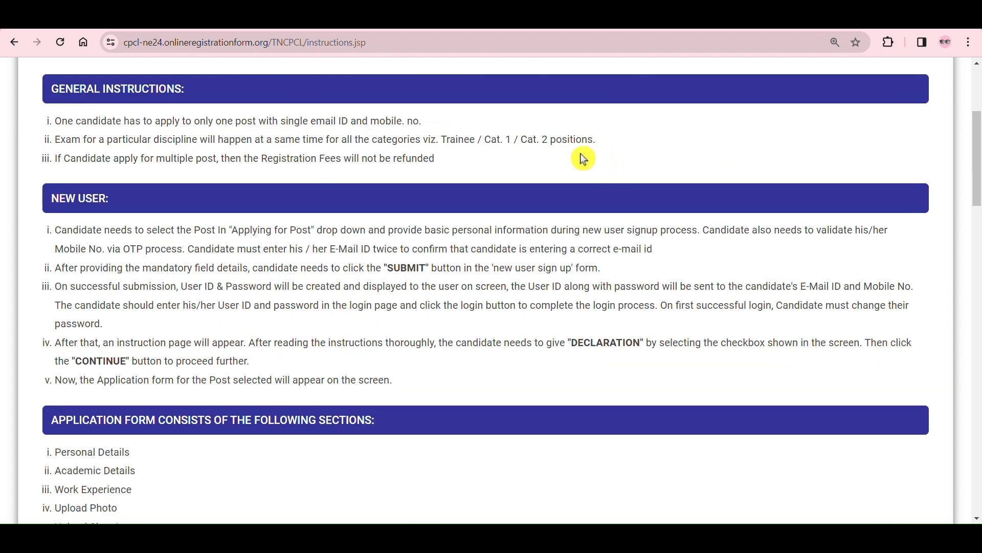
drag(153, 117, 462, 122)
click(462, 122)
drag(54, 138, 625, 155)
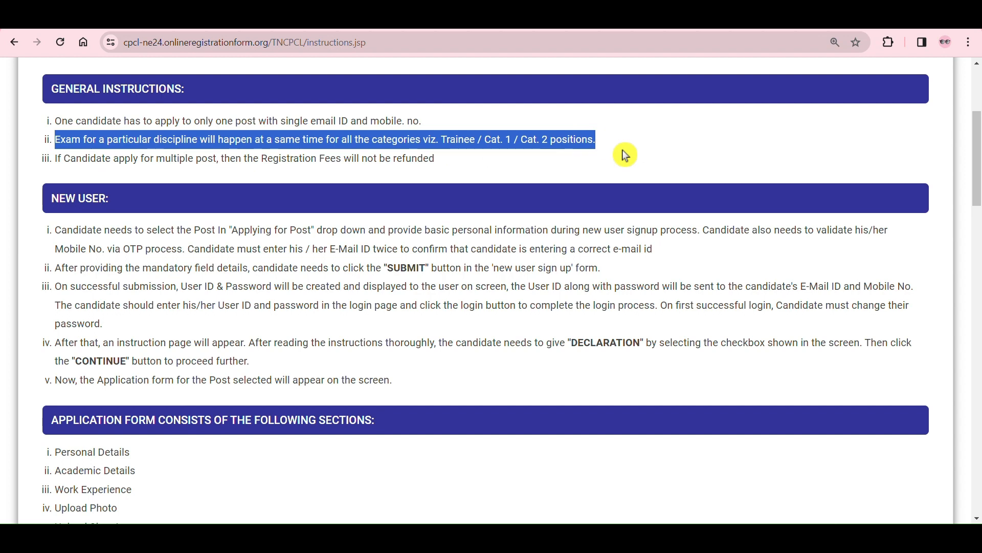
click(622, 149)
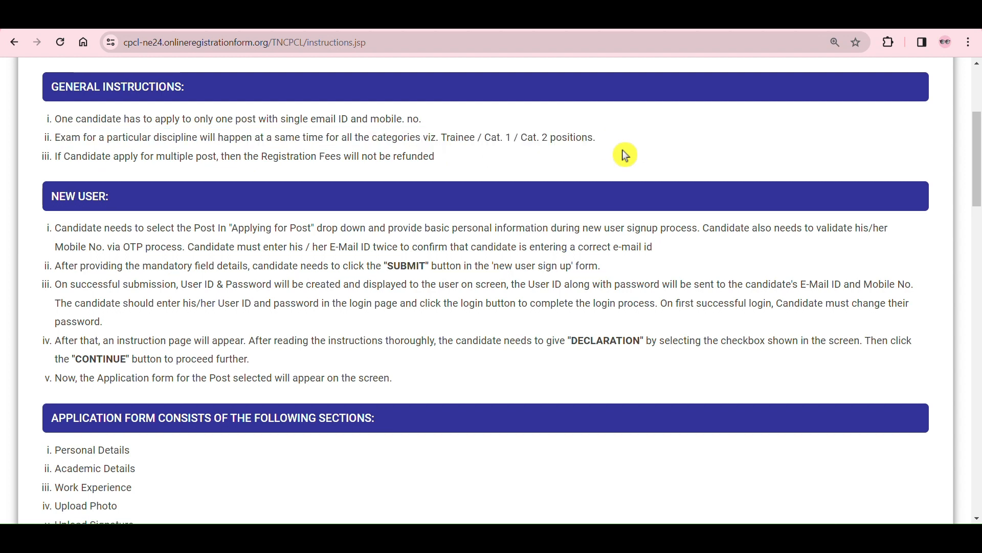
Step: Read through the application form sections, including personal details, academic details, work experience and the upload requirements
scroll(505, 132, down, 2)
scroll(282, 239, down, 2)
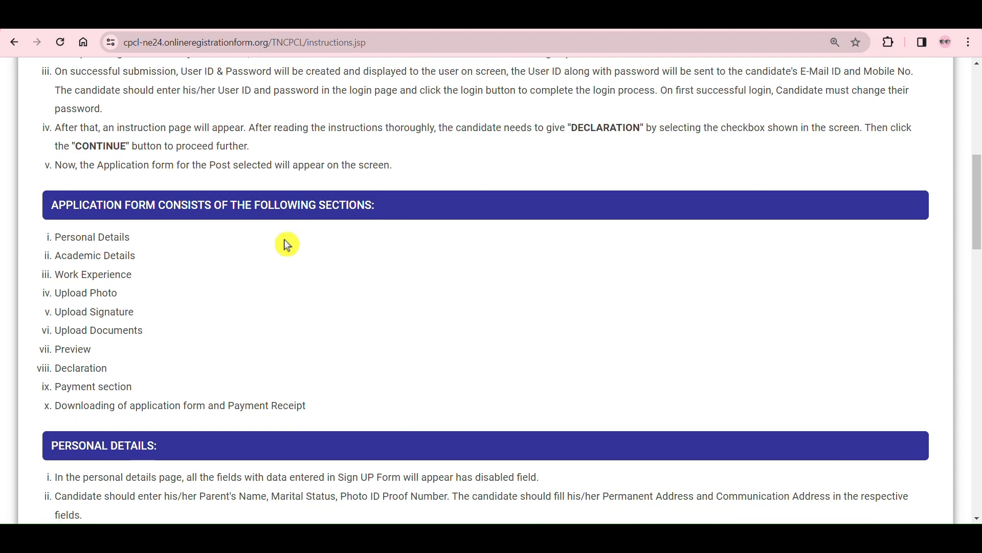
scroll(284, 240, down, 2)
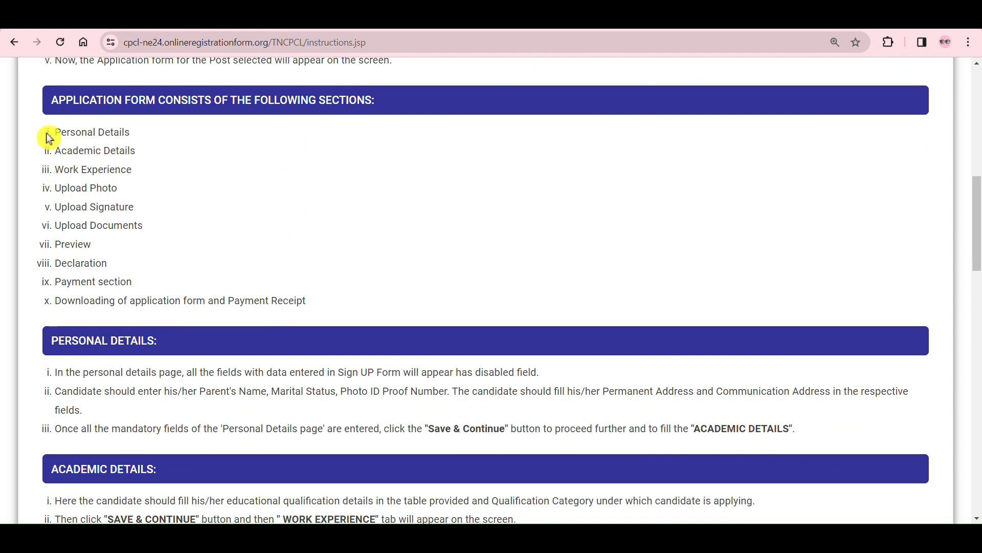
drag(50, 139, 266, 296)
scroll(331, 293, down, 4)
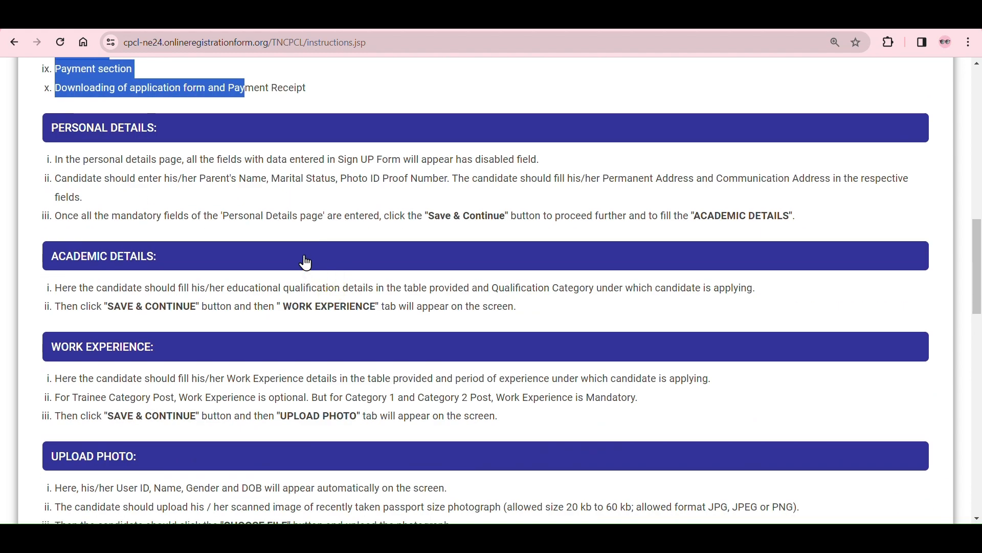
scroll(309, 258, down, 2)
scroll(481, 205, down, 2)
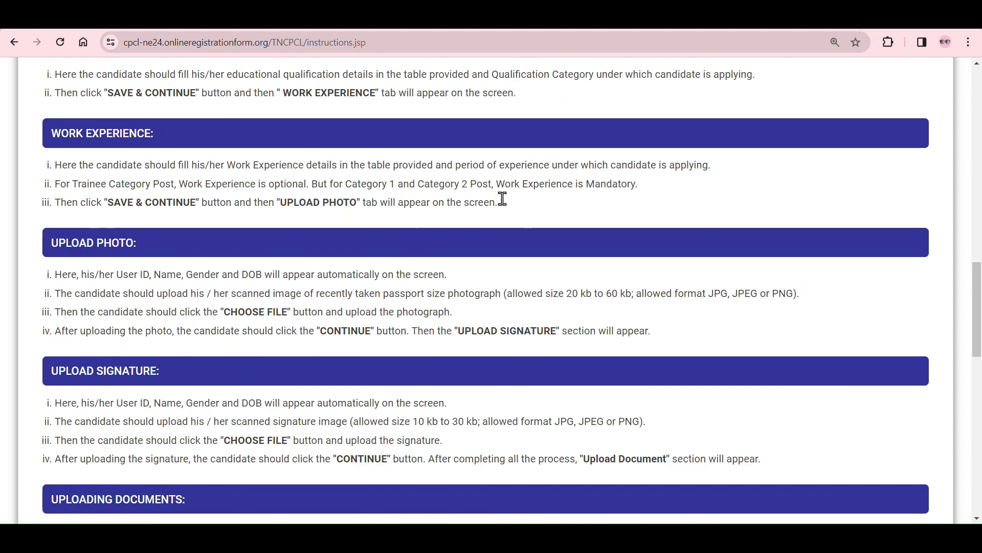
scroll(421, 161, down, 2)
scroll(401, 184, down, 4)
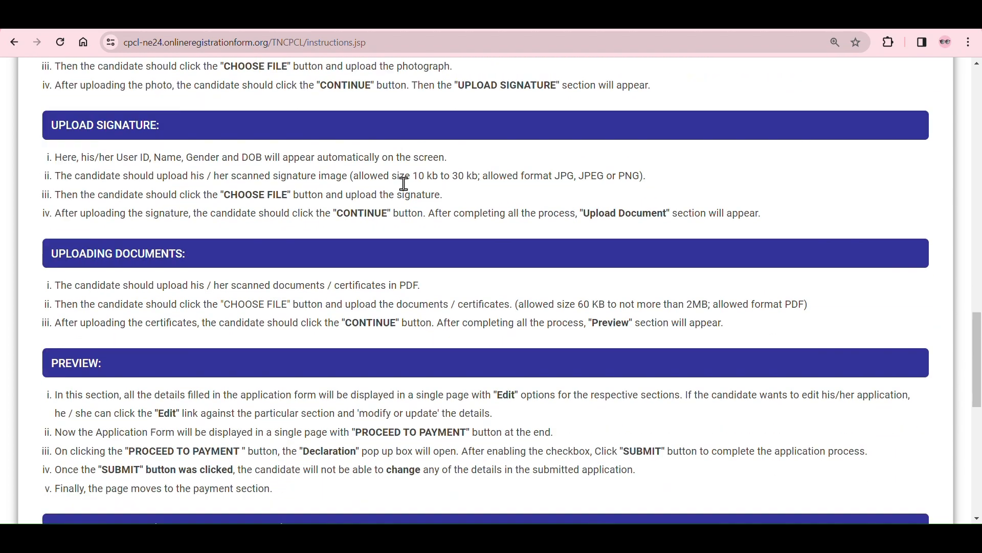
Step: Agree to abide by the instructions in the declaration and continue to the sign-up form
scroll(405, 191, down, 8)
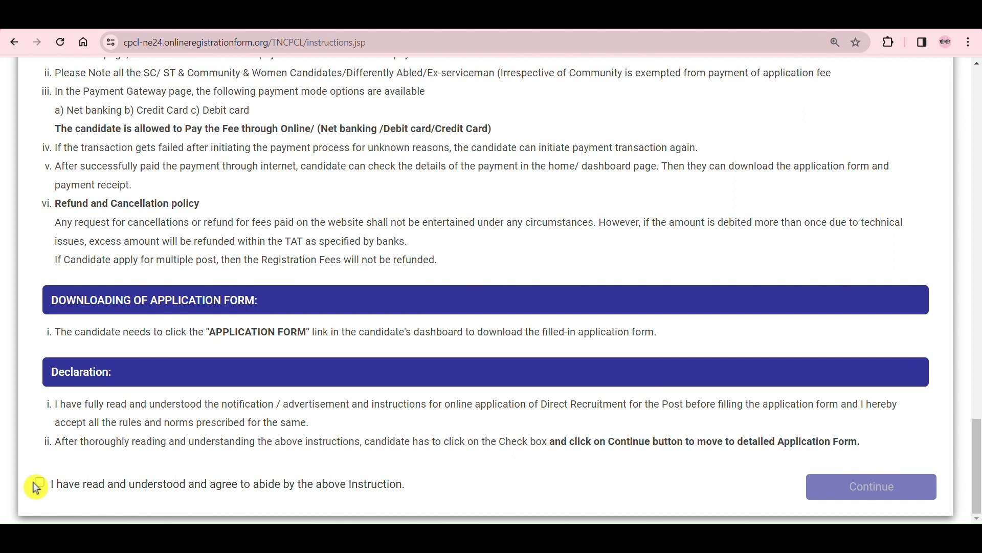
click(44, 484)
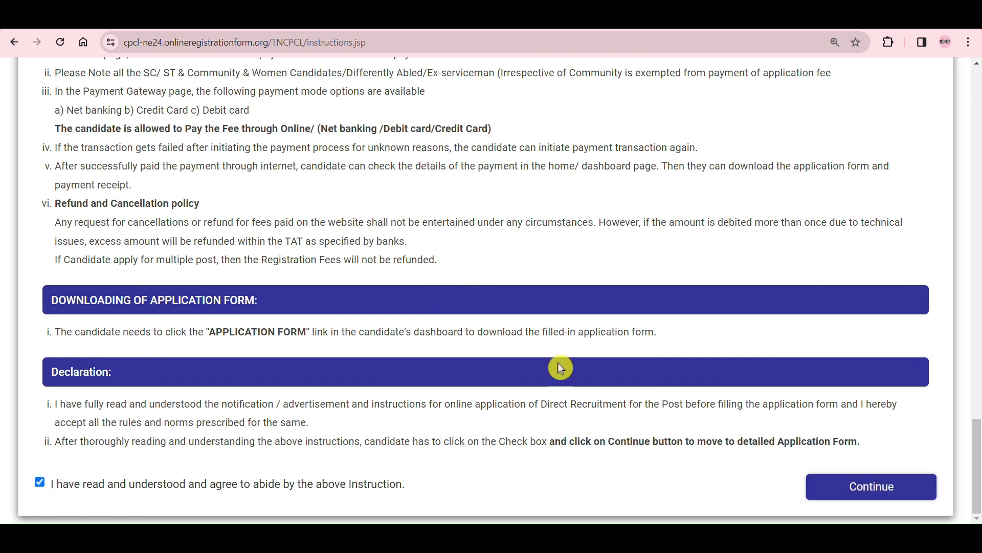
click(866, 500)
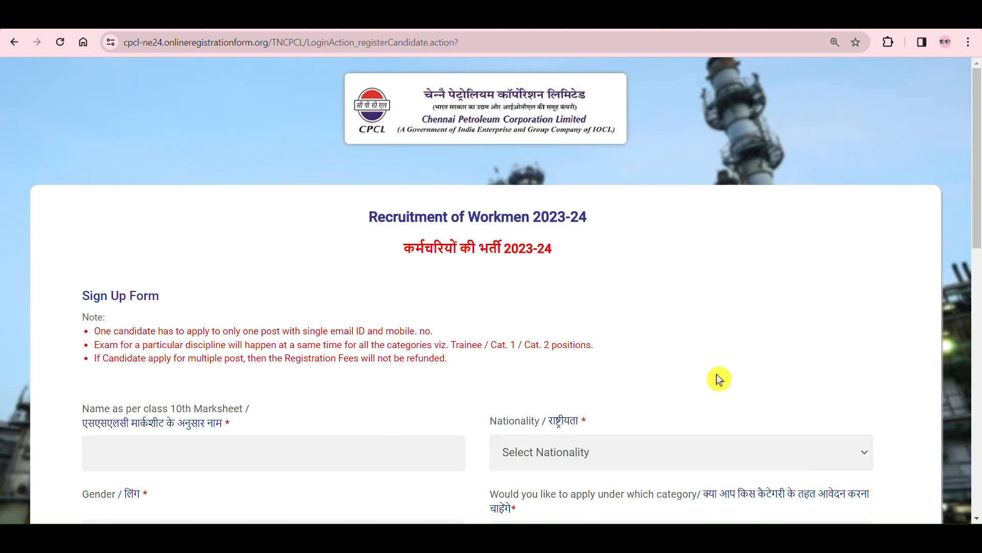
Step: Read the sign-up form's heading and notes, and check the requirement for the class 10th marksheet name field
scroll(681, 368, down, 1)
scroll(682, 374, up, 2)
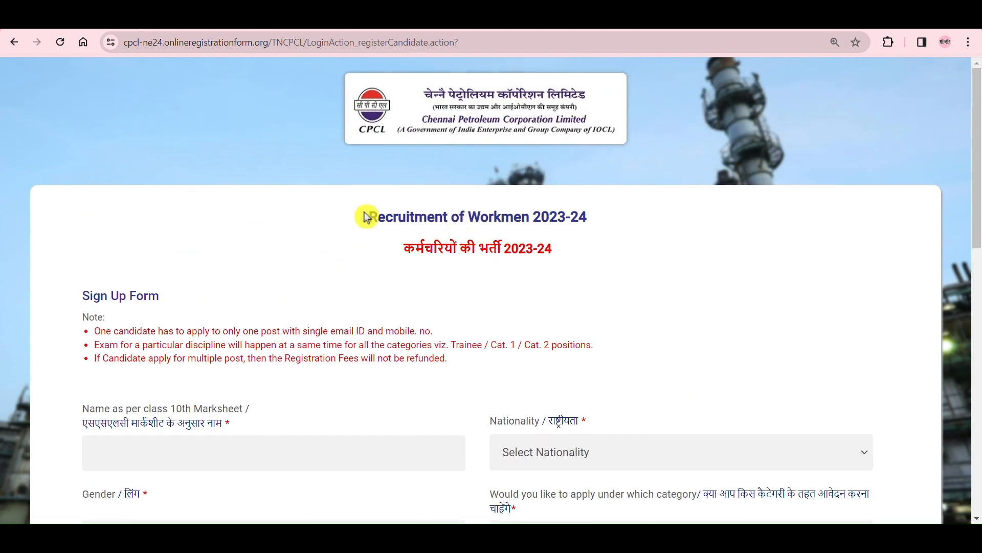
drag(367, 216, 605, 208)
click(633, 256)
scroll(581, 259, down, 2)
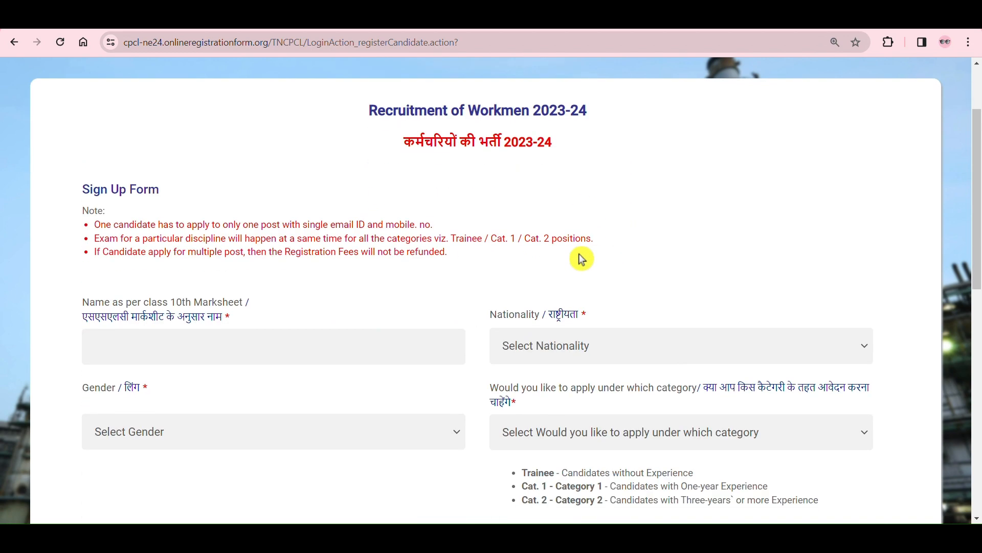
drag(98, 224, 445, 219)
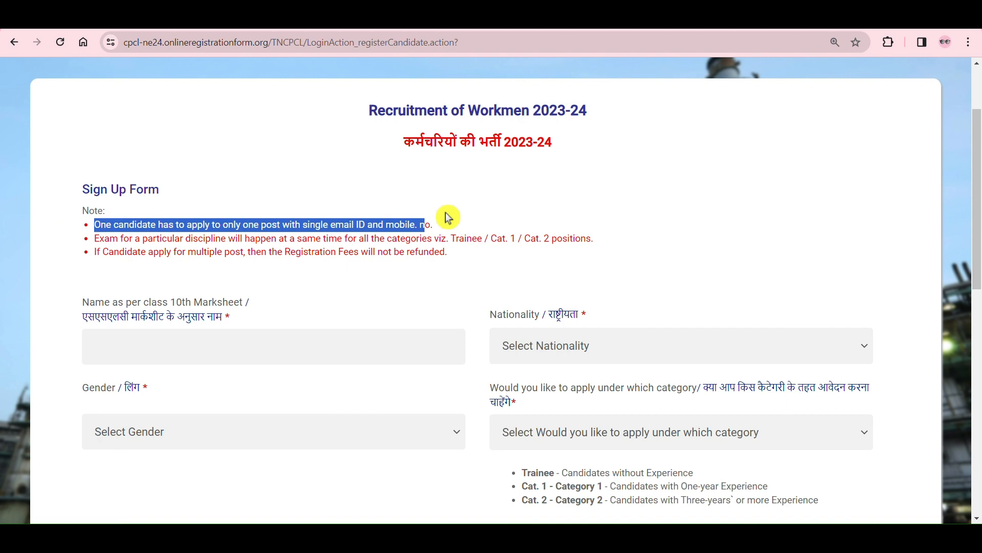
click(446, 214)
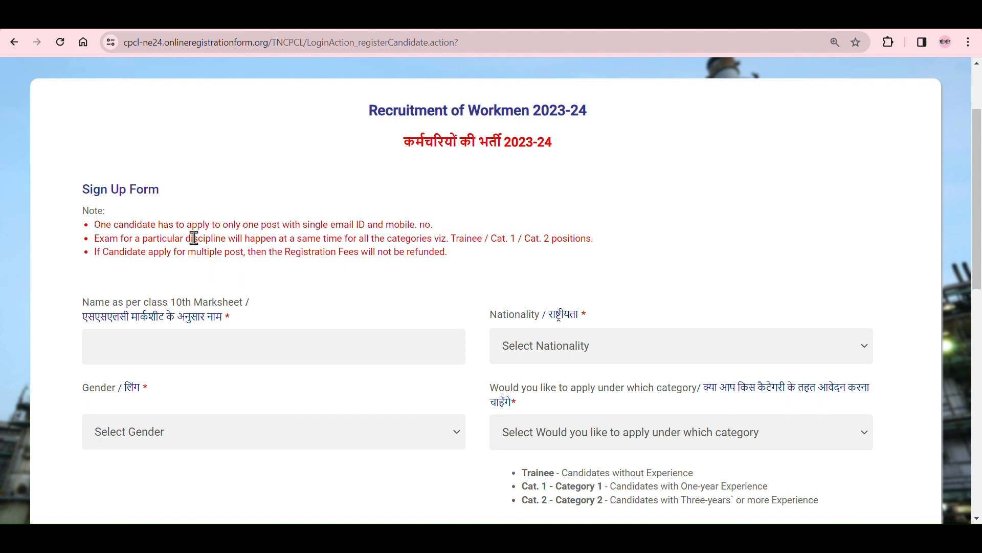
drag(220, 235, 307, 238)
click(355, 287)
drag(215, 251, 456, 271)
scroll(484, 270, down, 2)
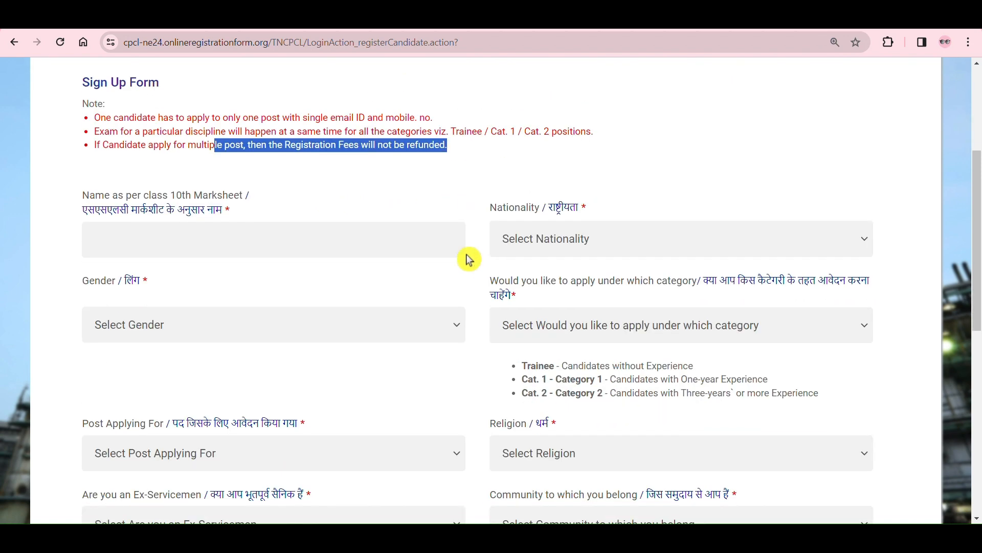
click(372, 247)
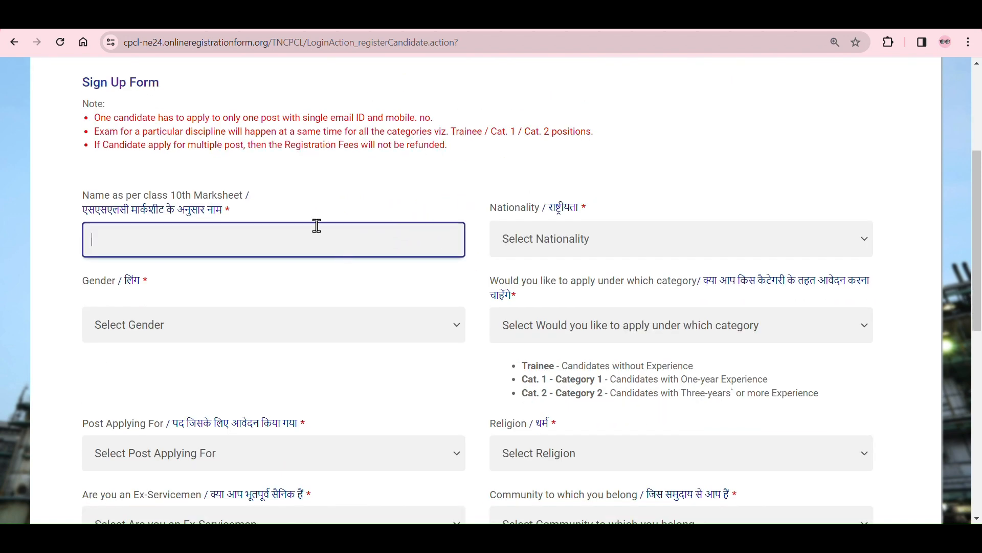
drag(172, 195, 280, 200)
click(296, 198)
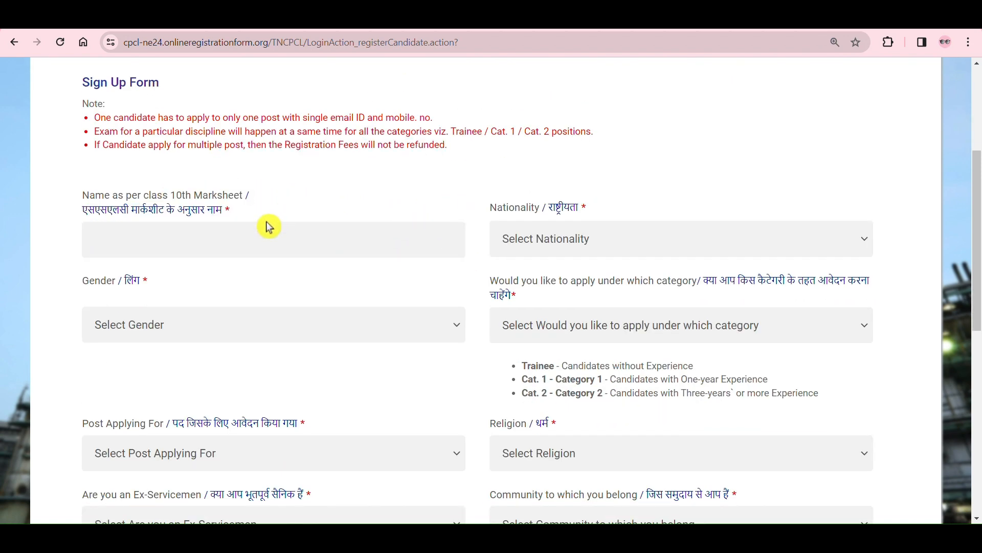
click(246, 237)
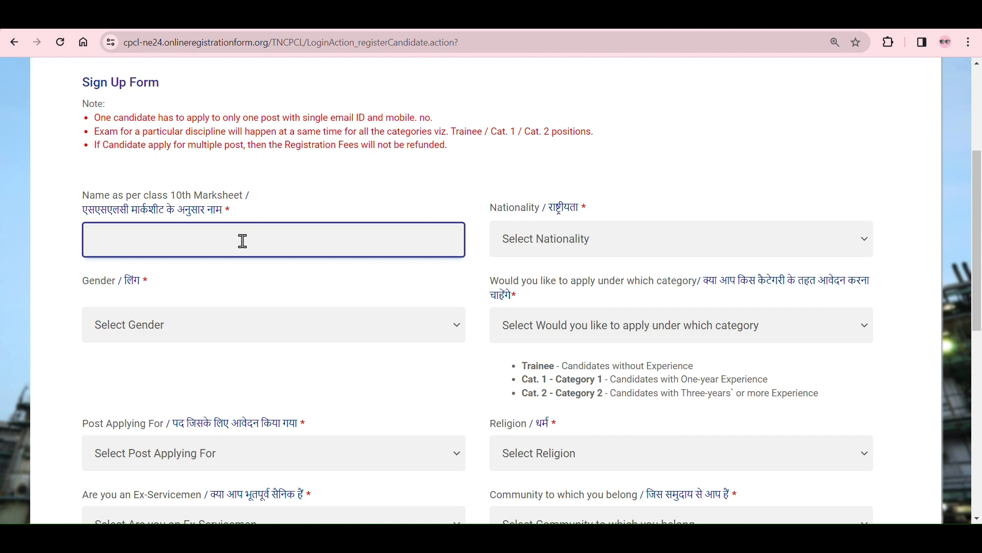
Step: Try the nationality options Indian and Other in the sign-up form, and dismiss the nationality notice
click(546, 241)
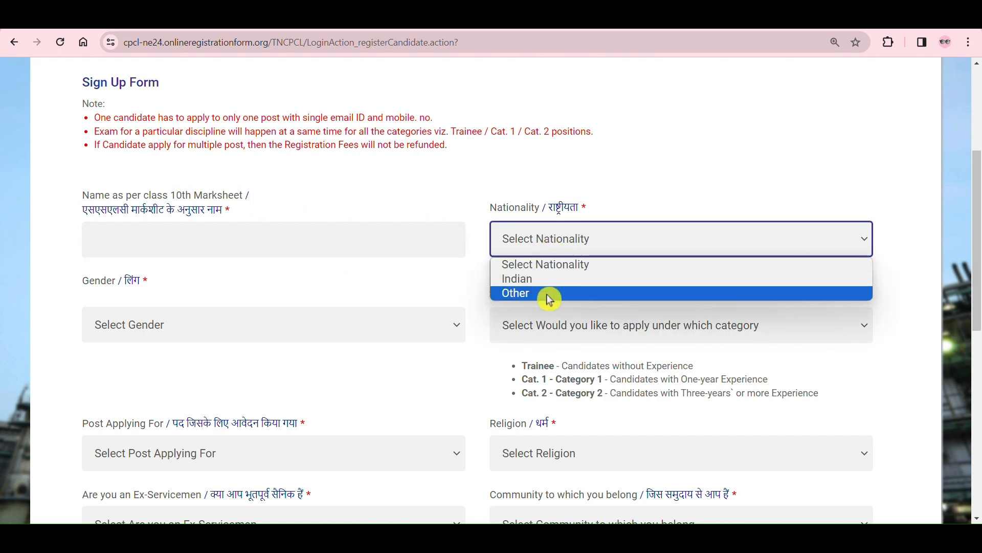
click(558, 281)
click(584, 250)
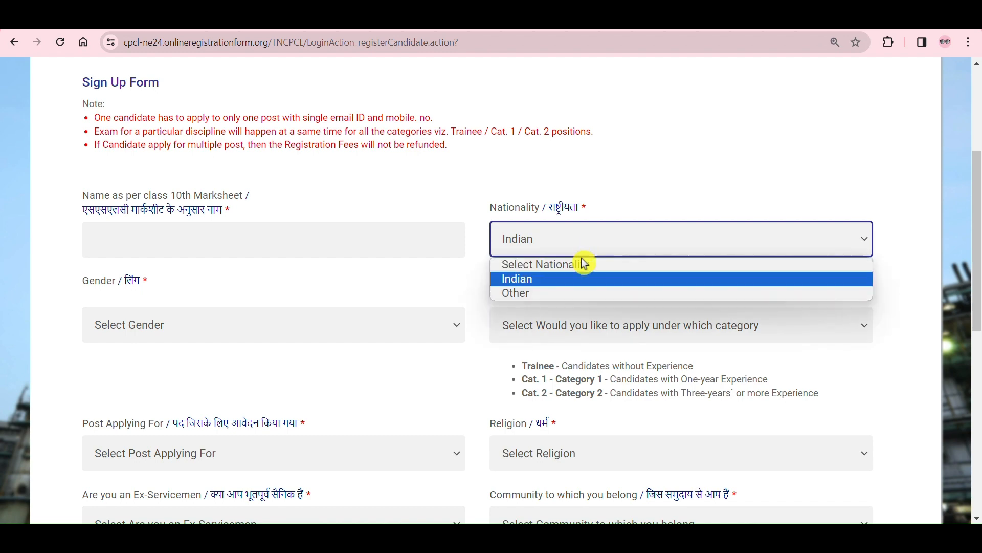
click(547, 295)
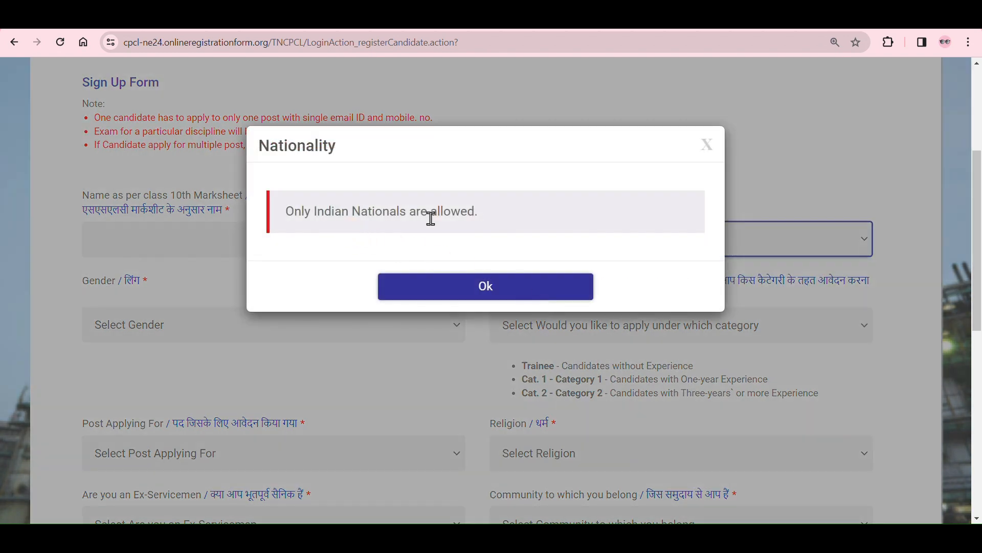
drag(493, 225, 247, 229)
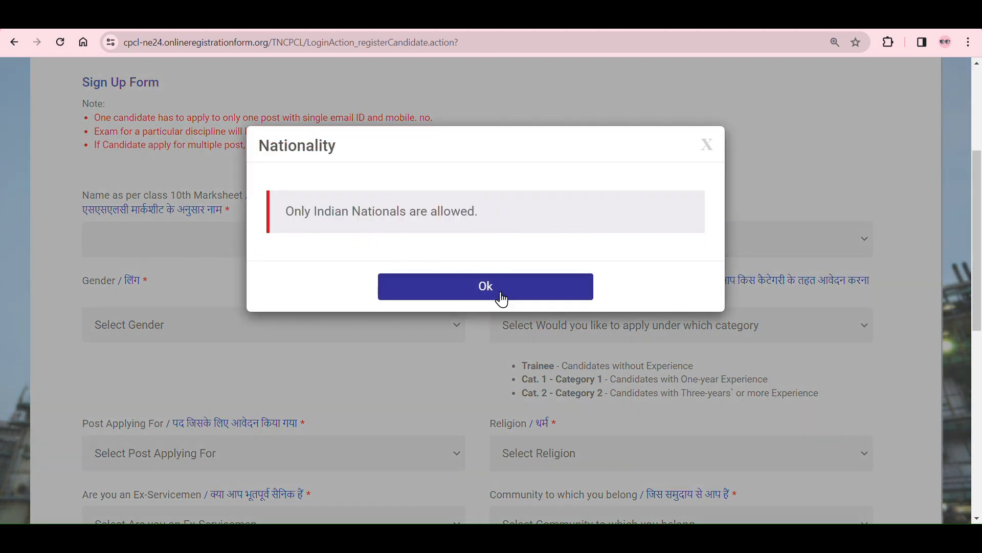
click(502, 297)
Step: Set the nationality to Indian and the gender to Male
click(710, 256)
click(636, 280)
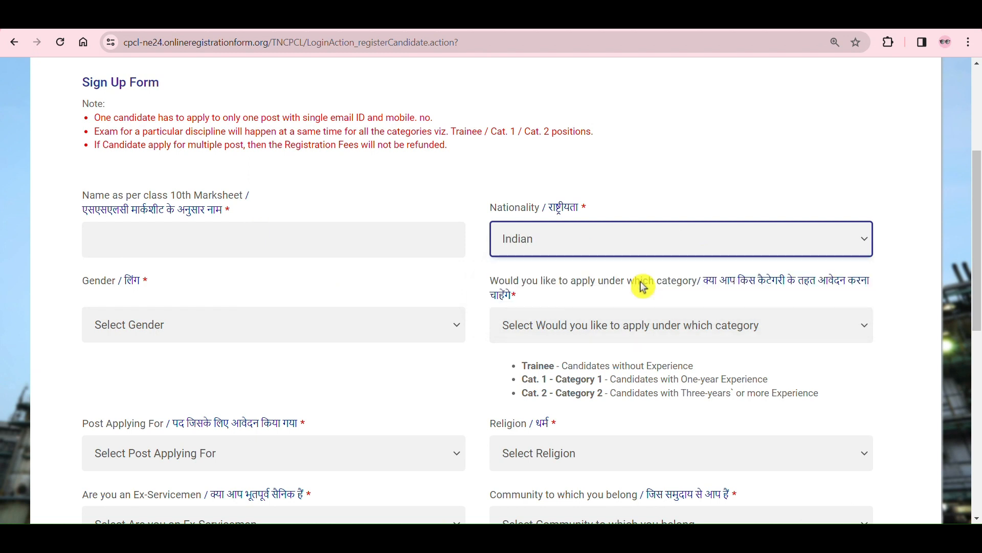
click(430, 320)
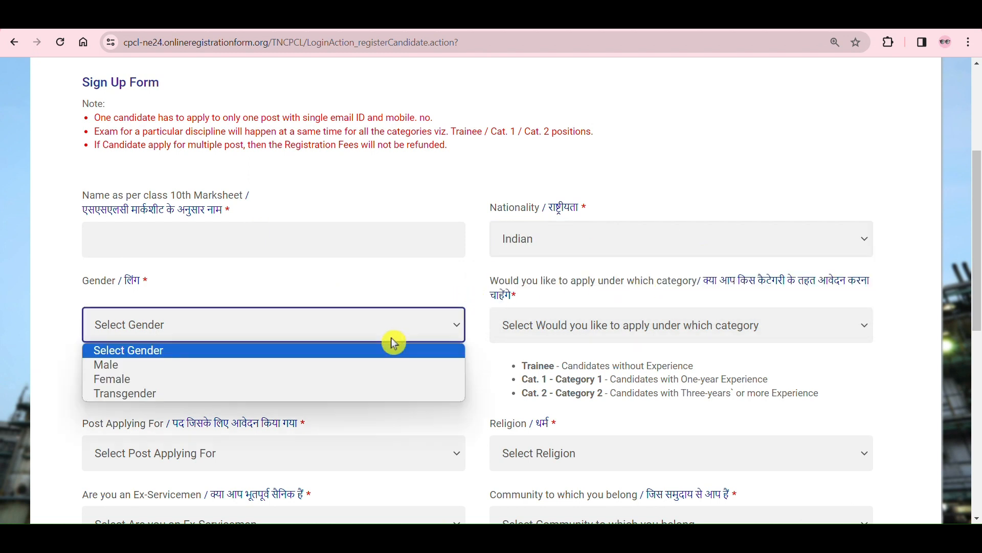
click(313, 365)
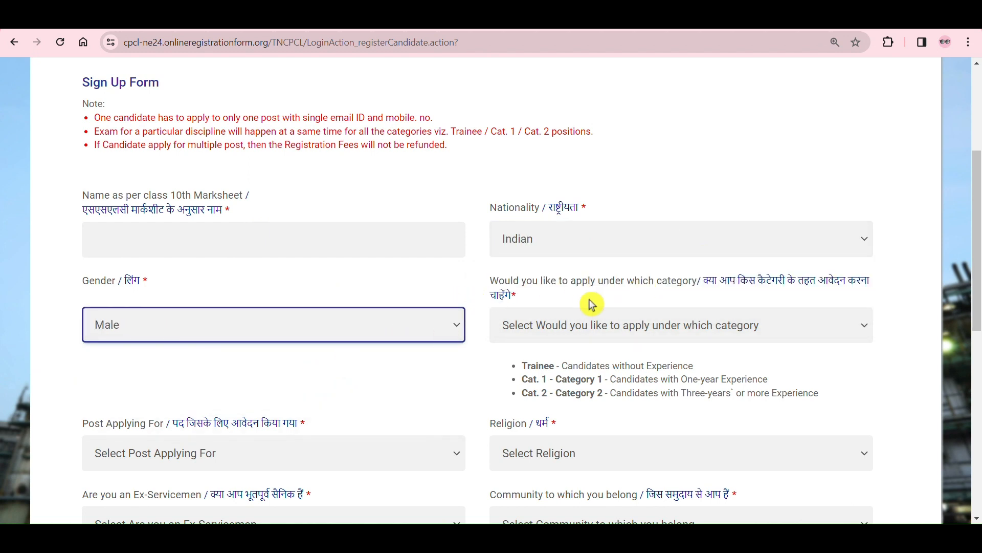
Step: Set the application category to "Trainee - Candidates without Experience" and read the category descriptions below it
click(861, 334)
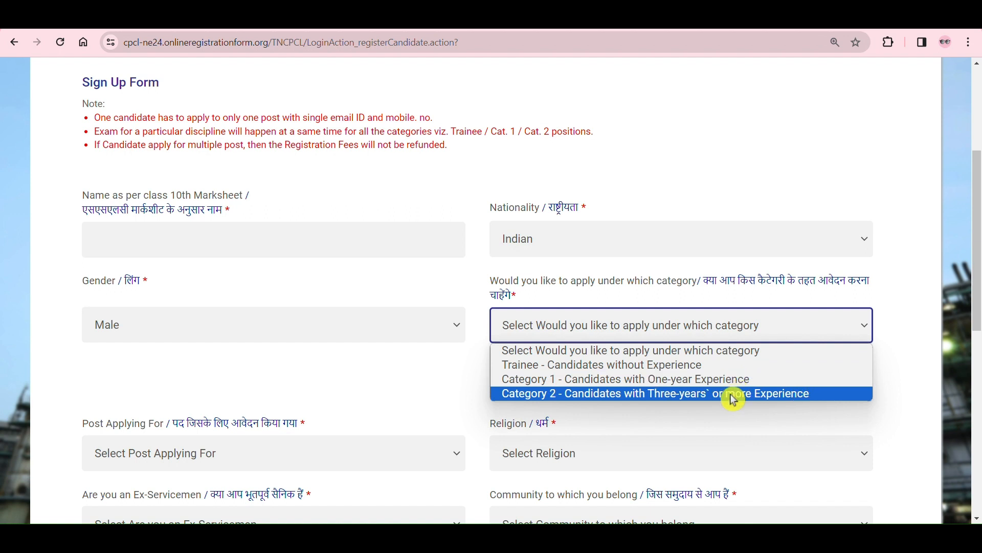
click(708, 366)
scroll(668, 340, down, 2)
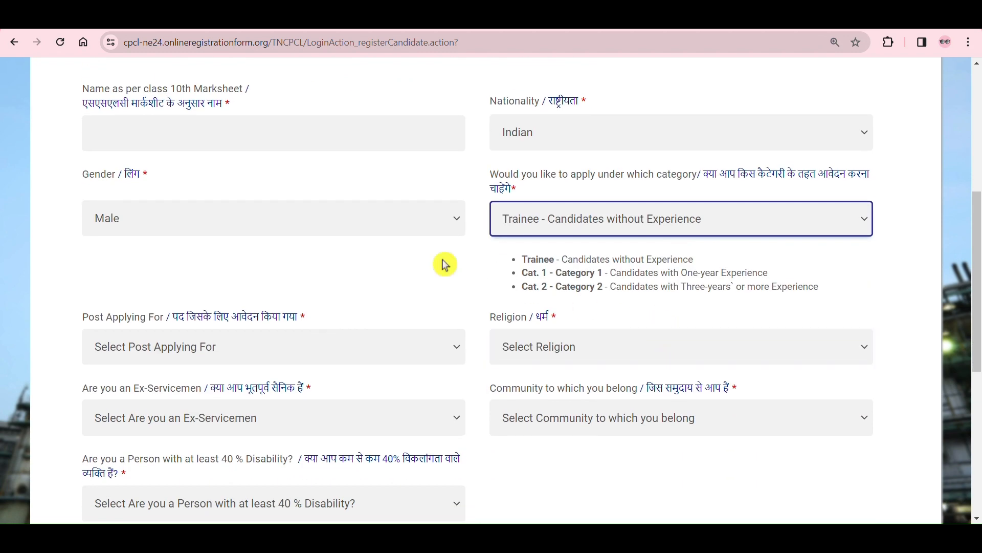
scroll(446, 265, down, 2)
drag(511, 153, 813, 180)
click(816, 180)
Step: Compare the posts offered for Trainee with those for "Category 1 - Candidates with One-year Experience"
click(295, 236)
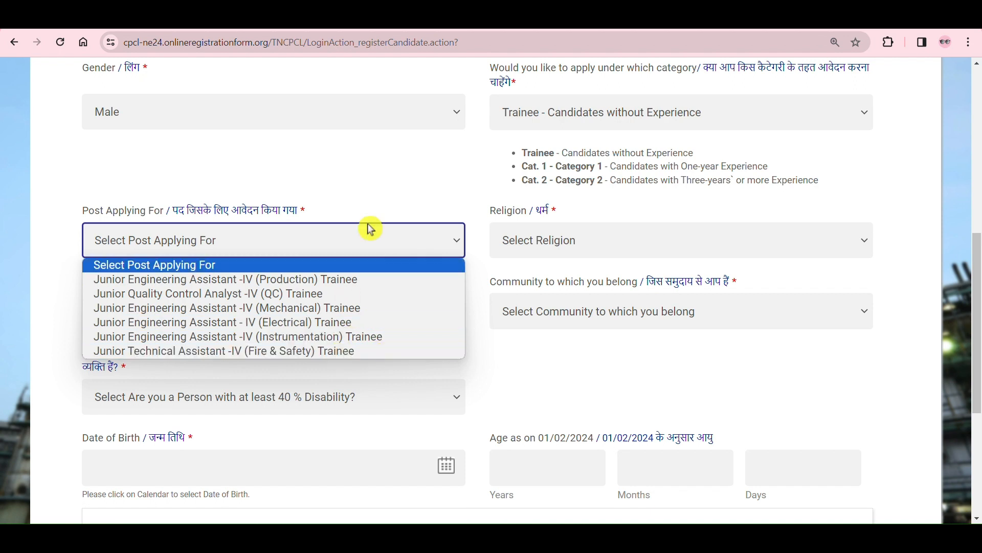
click(393, 163)
click(835, 125)
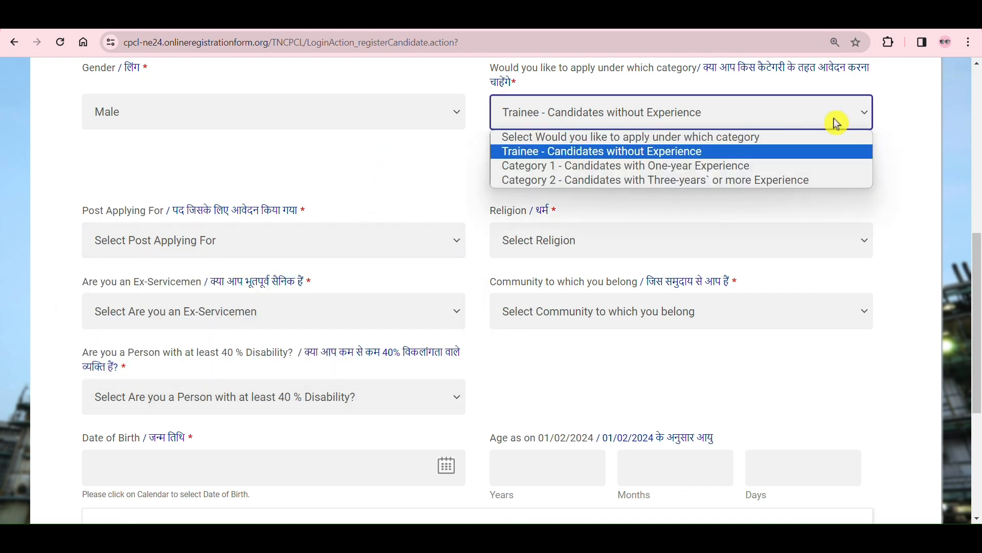
click(731, 168)
click(455, 238)
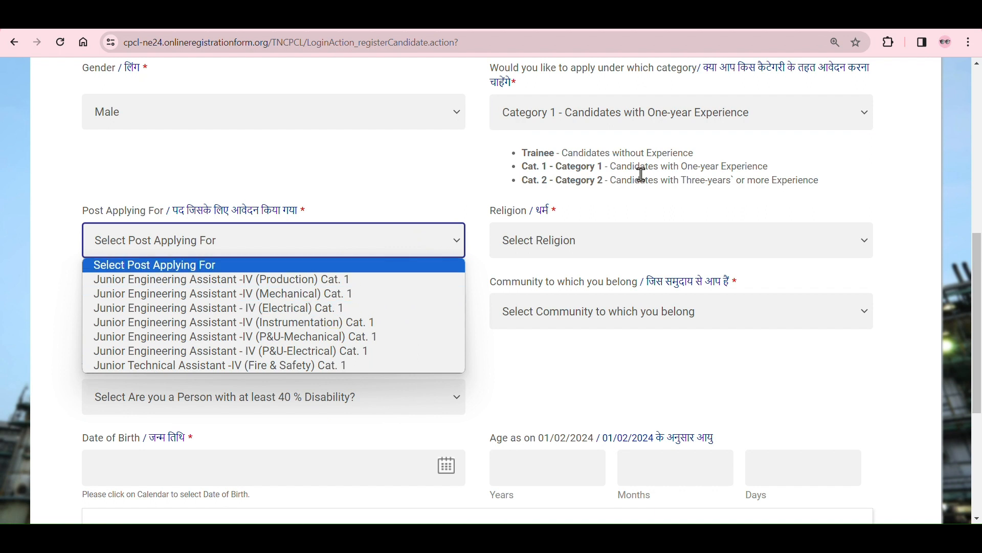
Step: Set the category to "Trainee - Candidates without Experience" and the post to "Junior Engineering Assistant - IV (Electrical) Trainee"
click(702, 121)
click(652, 153)
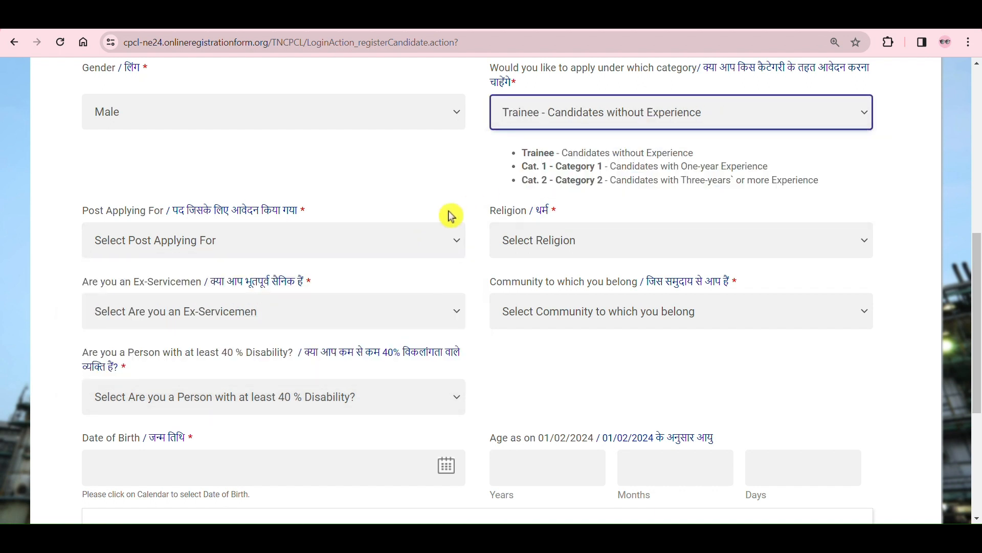
click(416, 240)
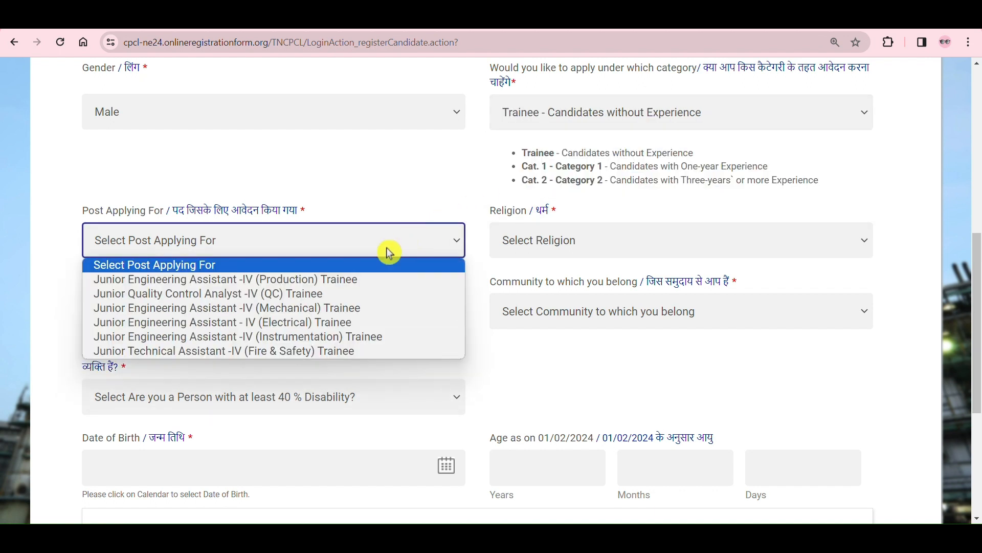
click(325, 326)
Step: Set the religion to Hindu after trying the Others option and its Other Religion field
click(537, 244)
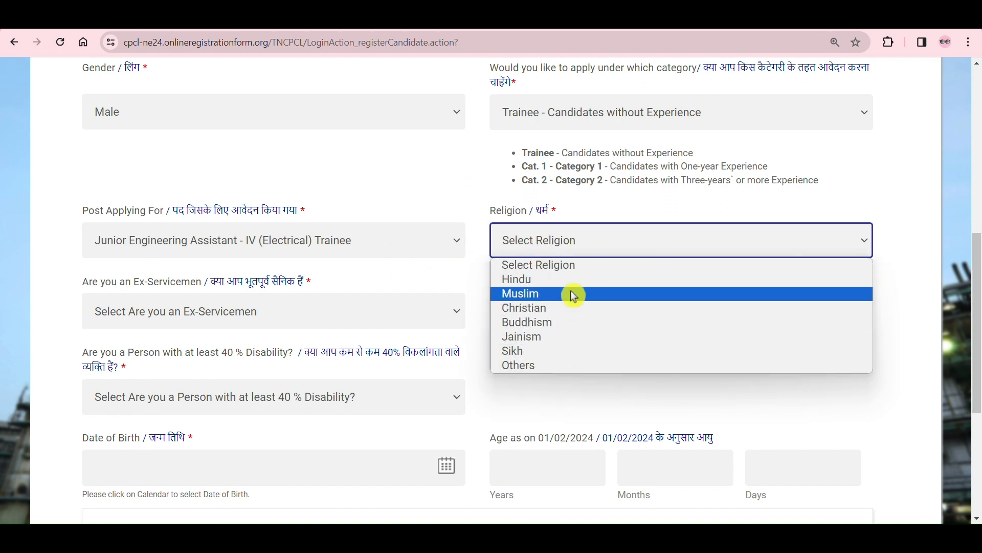
click(565, 366)
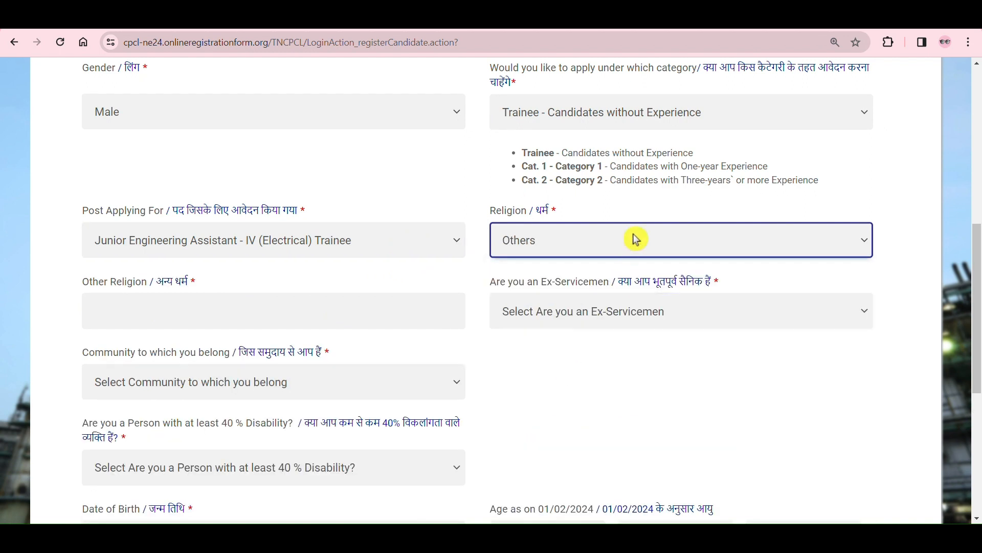
click(383, 307)
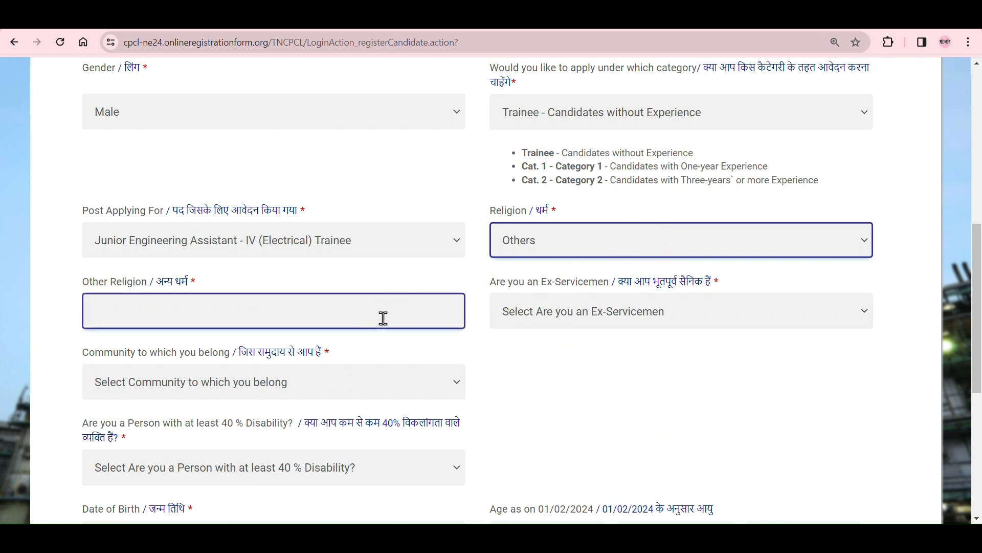
click(624, 254)
click(567, 279)
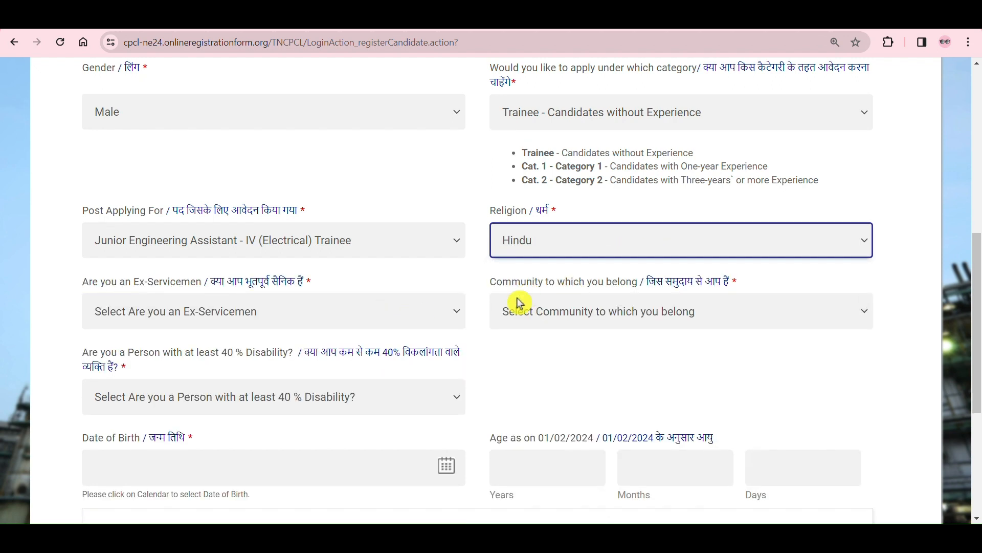
Step: Answer No to the ex-servicemen question and set the community to OBC(NCL)
click(442, 322)
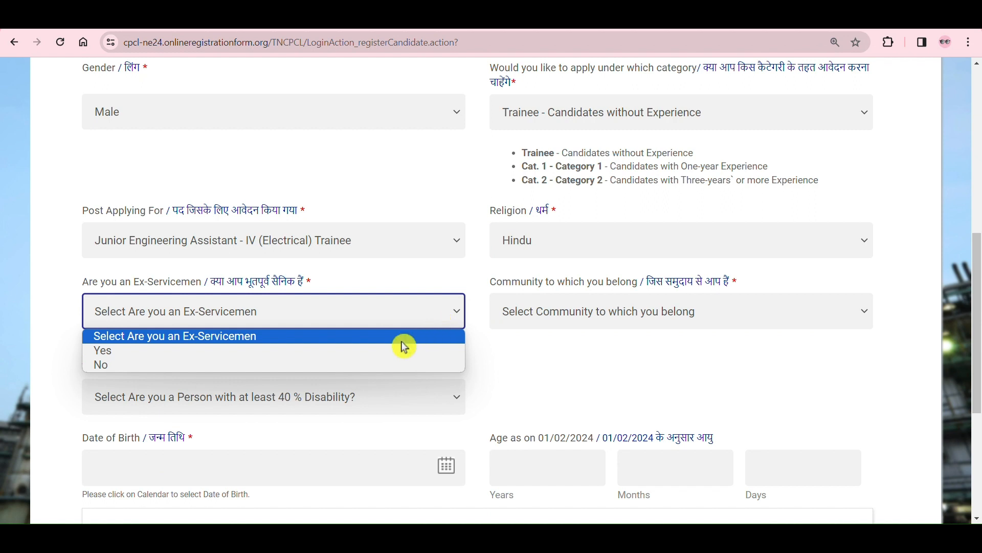
click(394, 349)
click(440, 305)
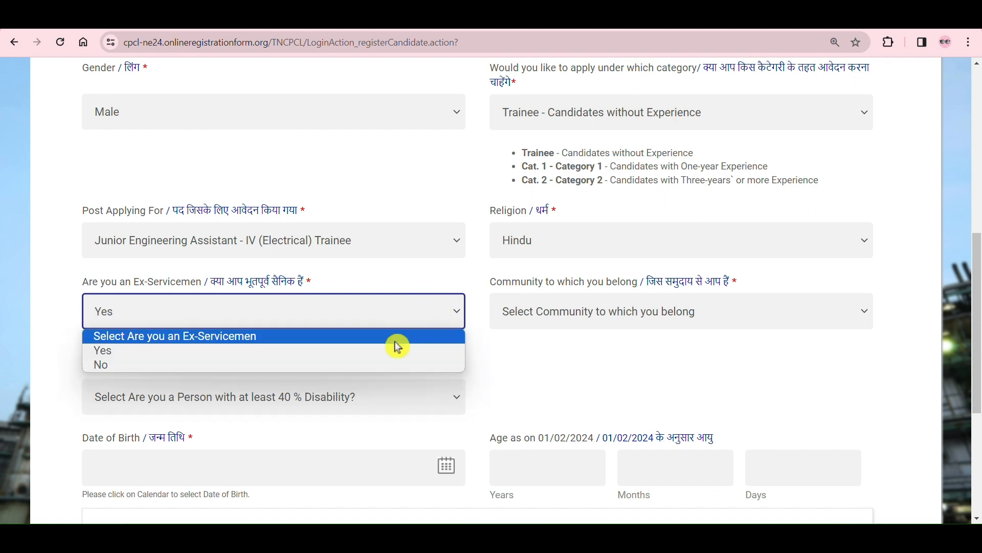
click(369, 368)
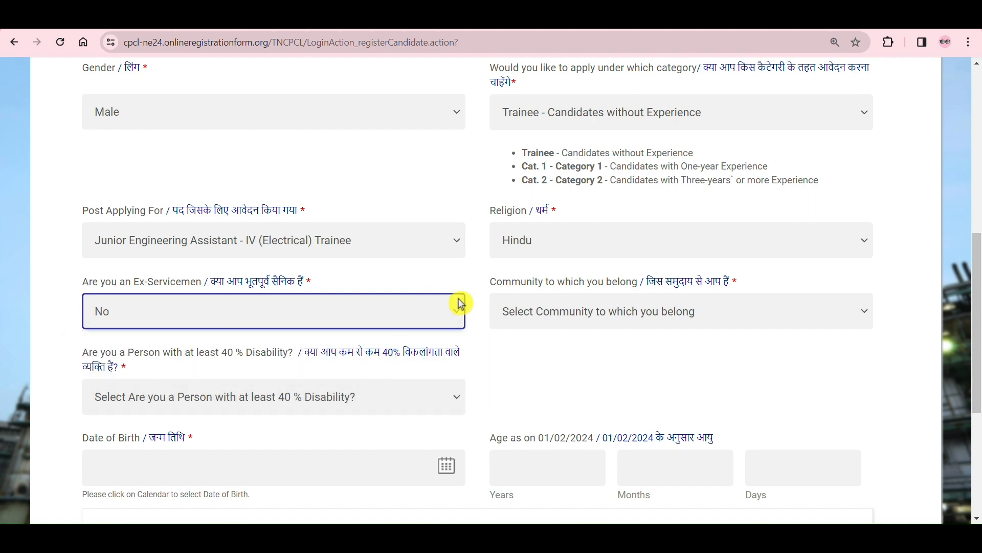
click(634, 319)
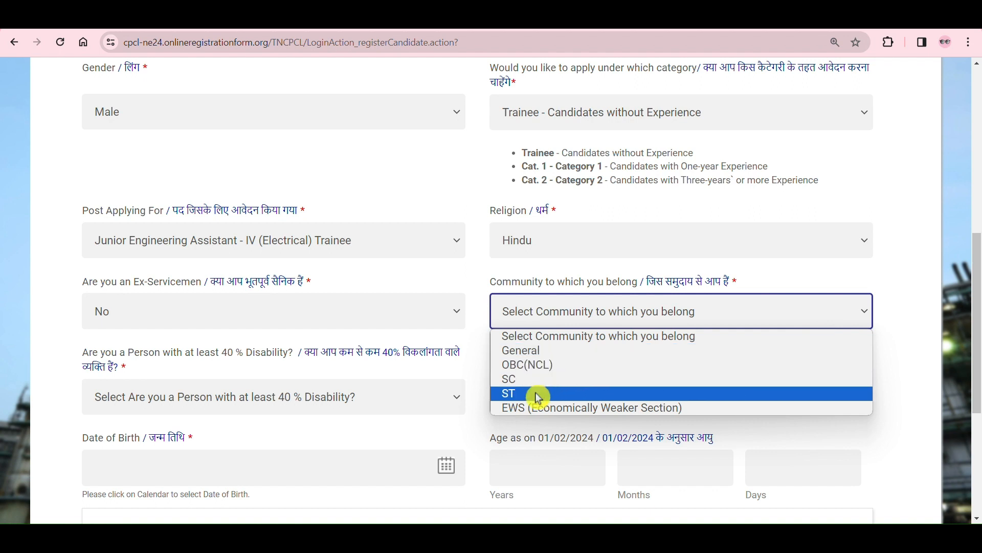
click(546, 366)
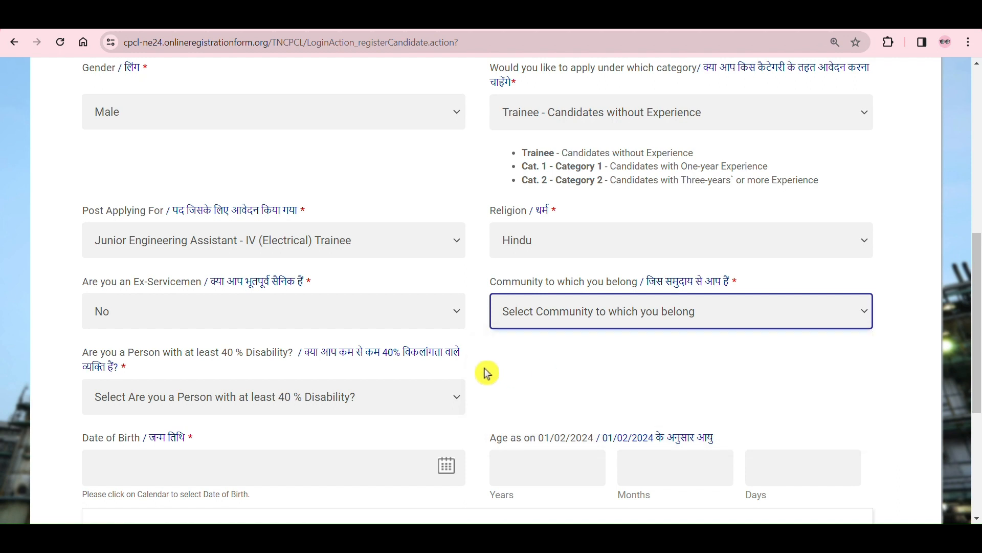
Step: Try answering Yes to the 40 % disability question with Physical Hearing Impairment as the disability category
drag(184, 353, 283, 356)
click(285, 361)
click(314, 403)
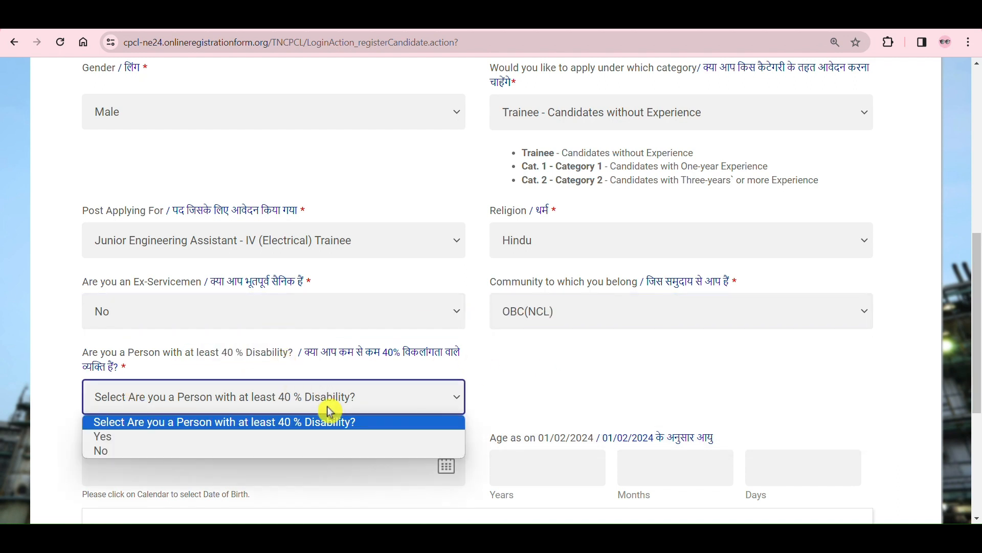
click(268, 437)
click(317, 406)
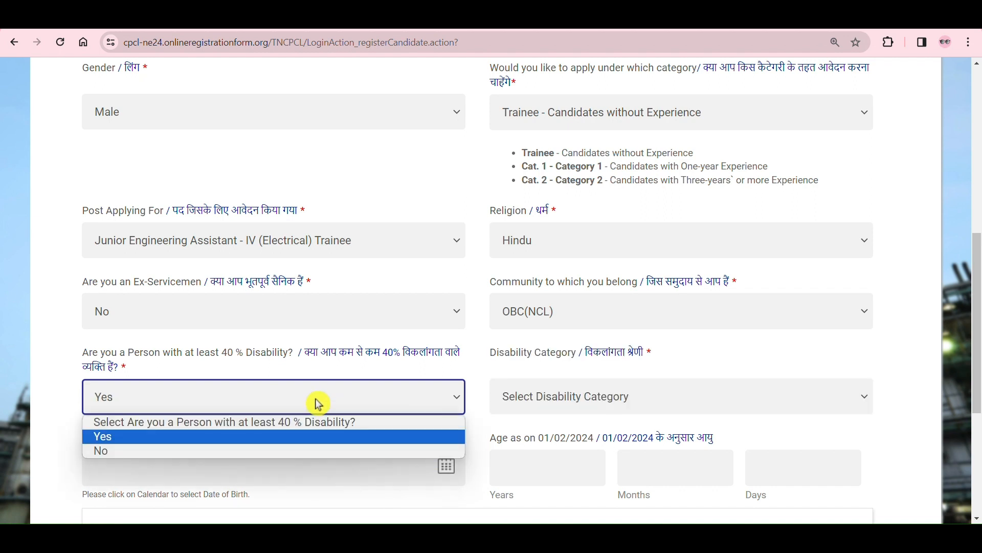
click(467, 373)
click(530, 406)
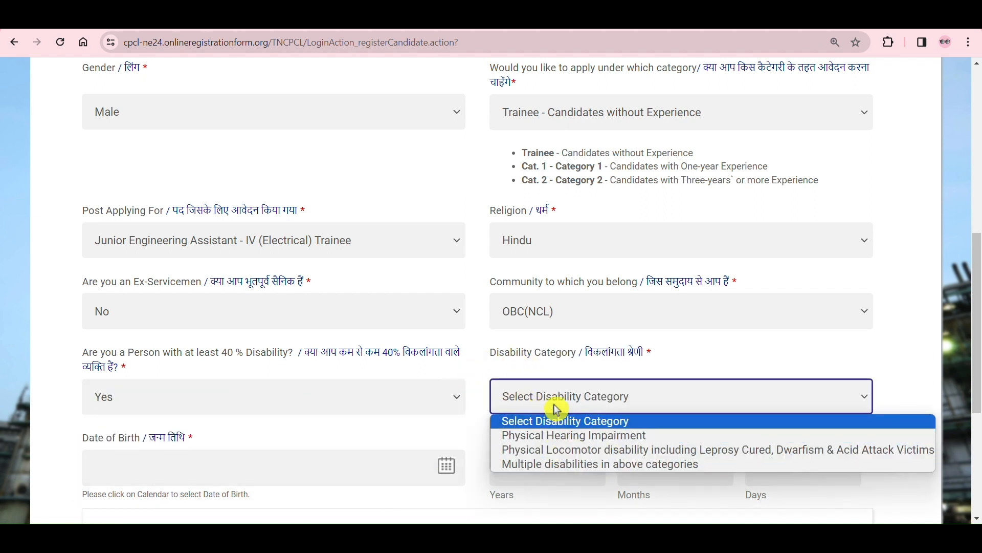
click(647, 436)
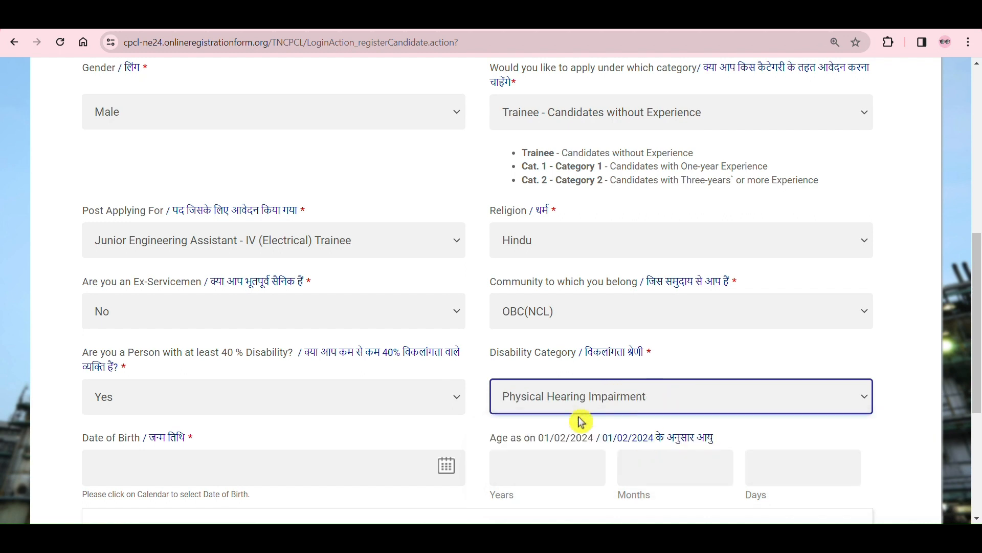
click(651, 402)
Step: Answer No to the question about having at least 40 % disability
click(382, 388)
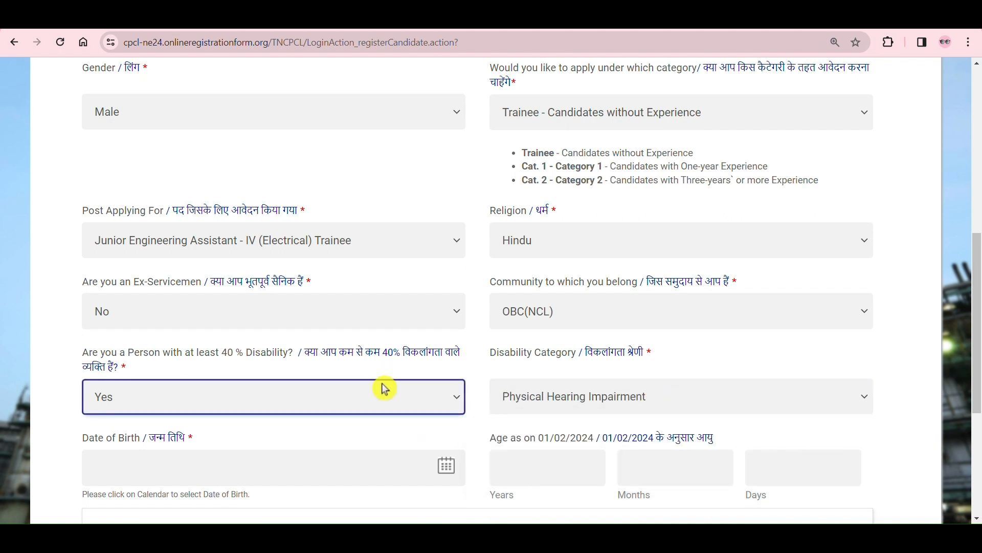
click(319, 452)
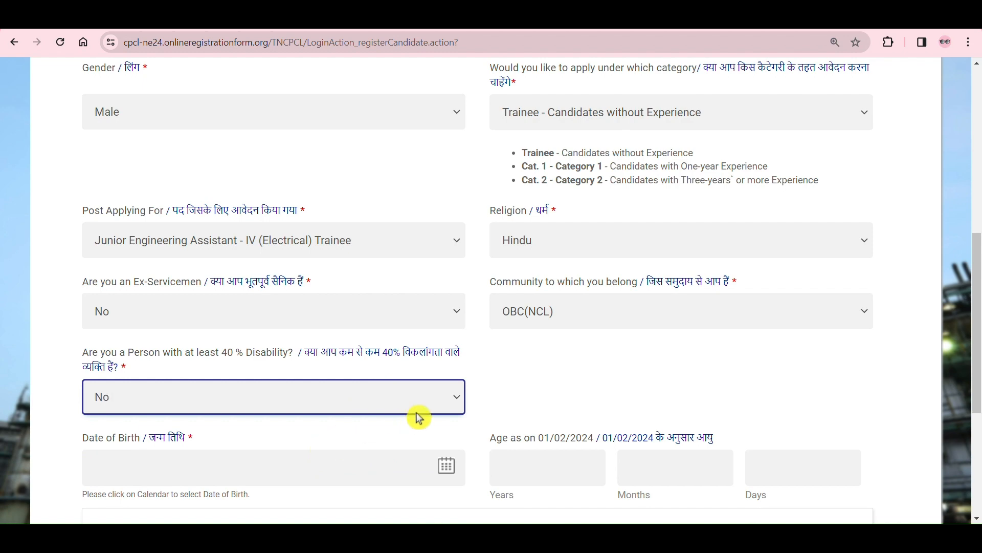
scroll(437, 404, down, 2)
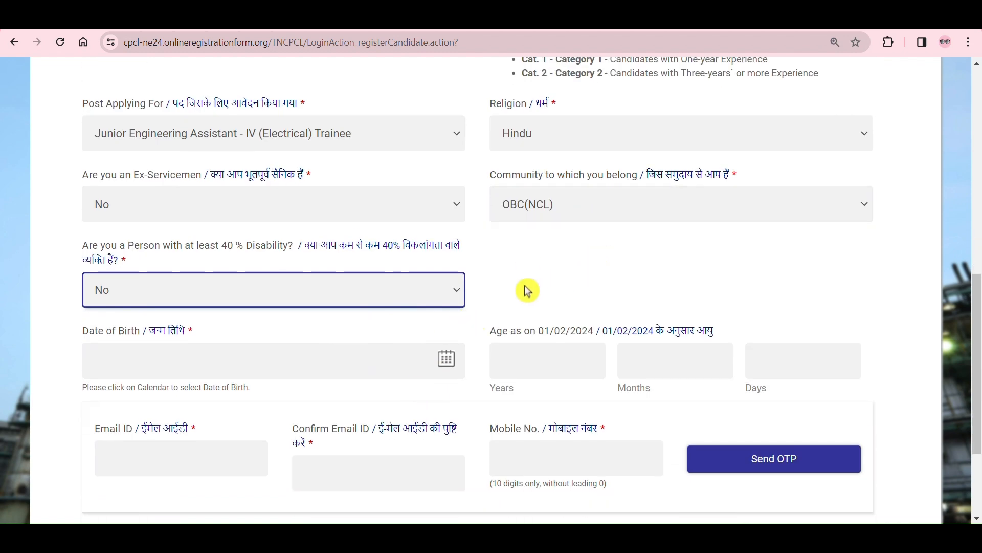
click(196, 353)
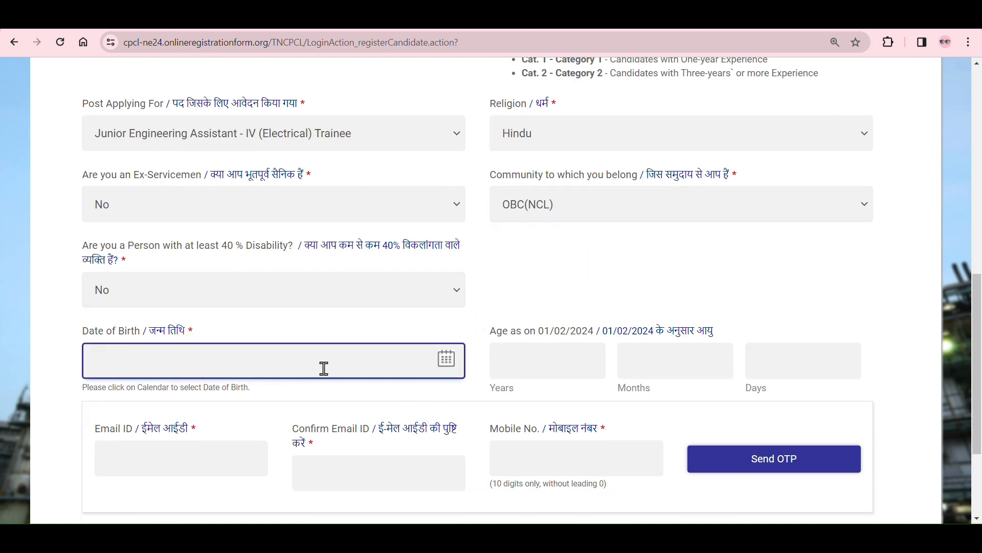
click(447, 358)
click(205, 191)
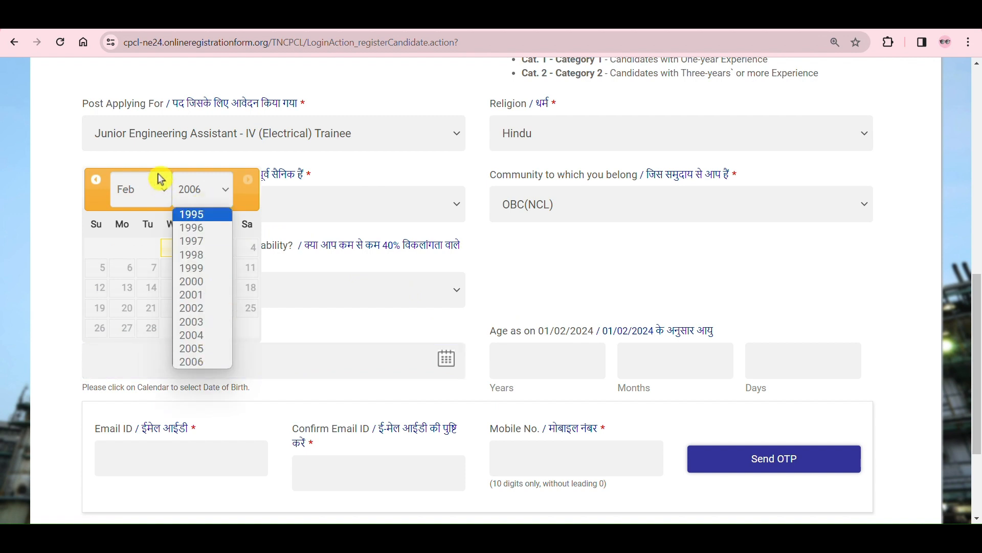
click(149, 191)
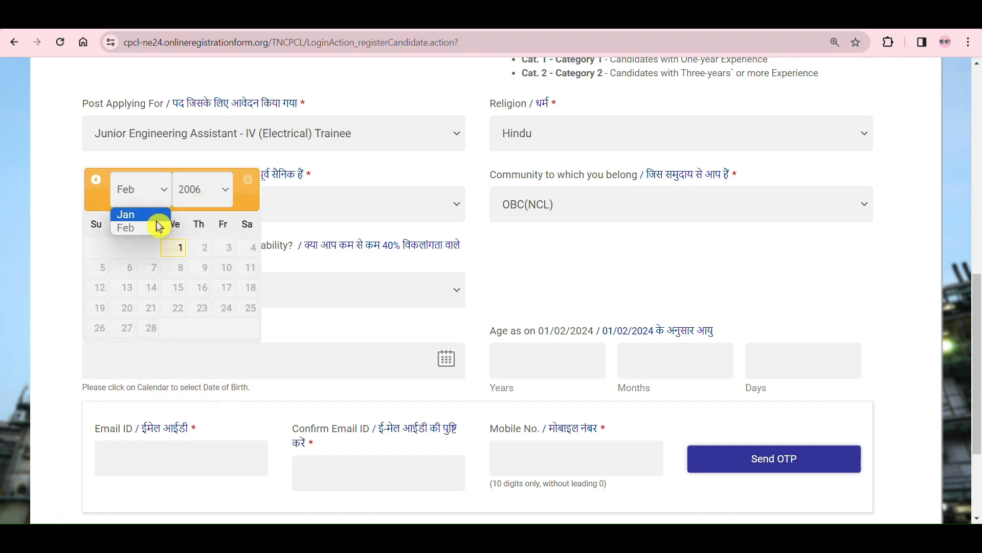
click(200, 191)
click(202, 297)
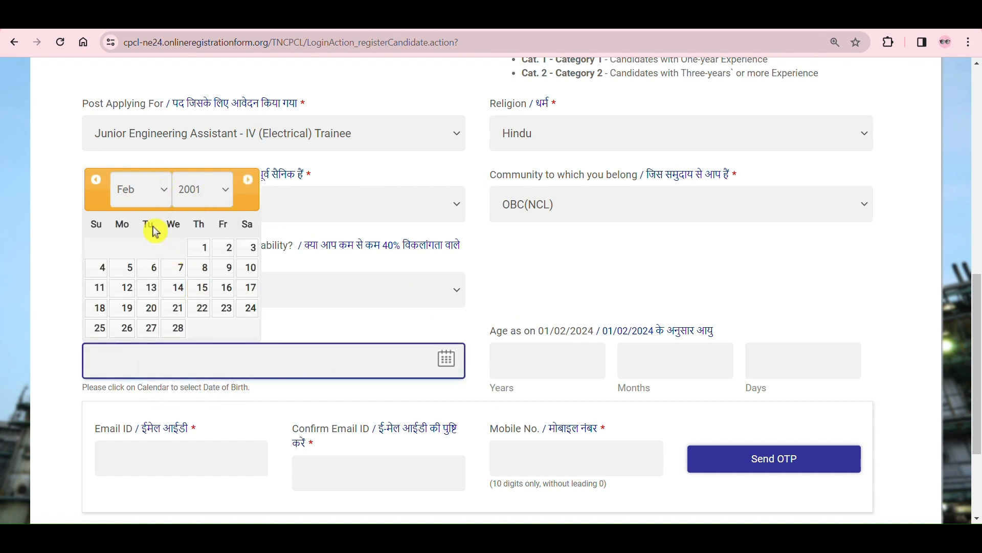
click(149, 192)
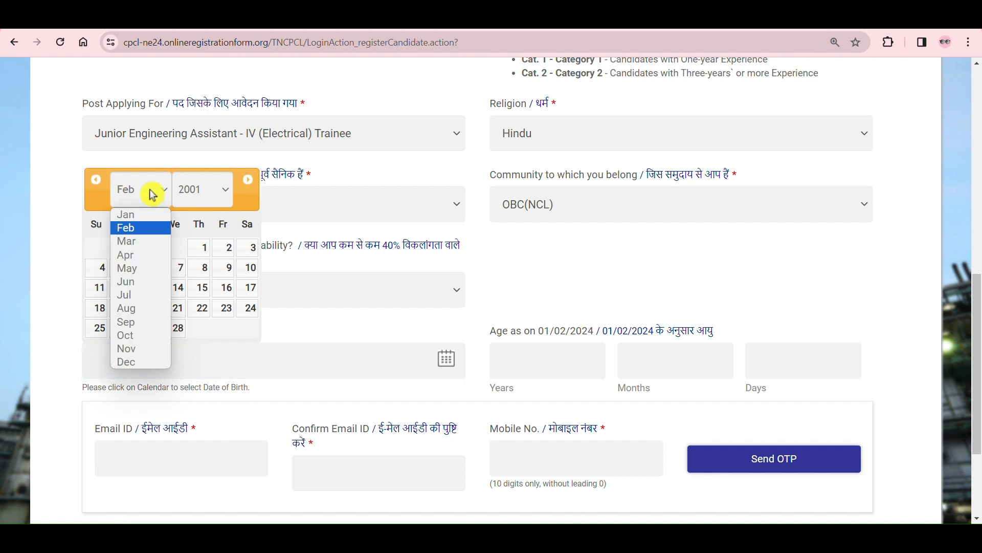
click(248, 199)
click(339, 324)
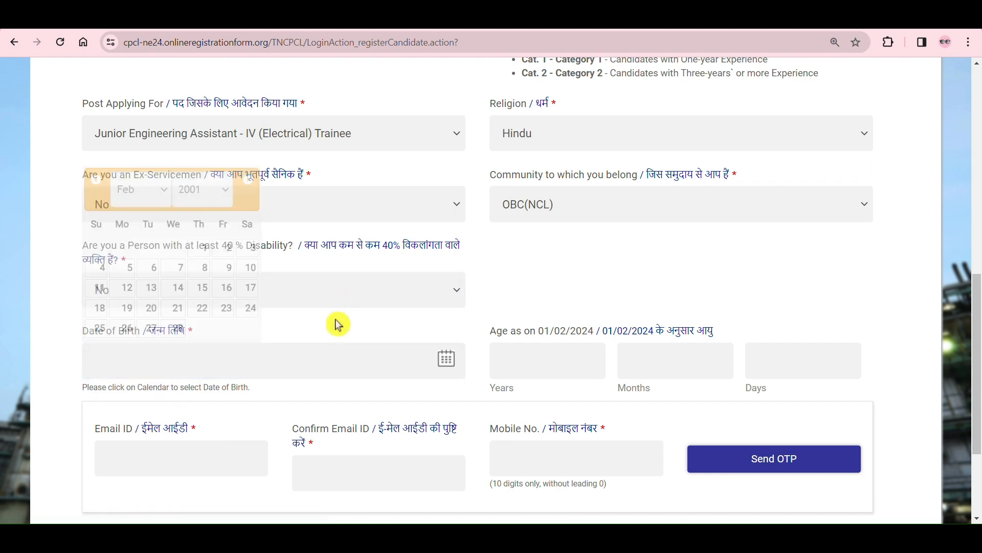
click(403, 368)
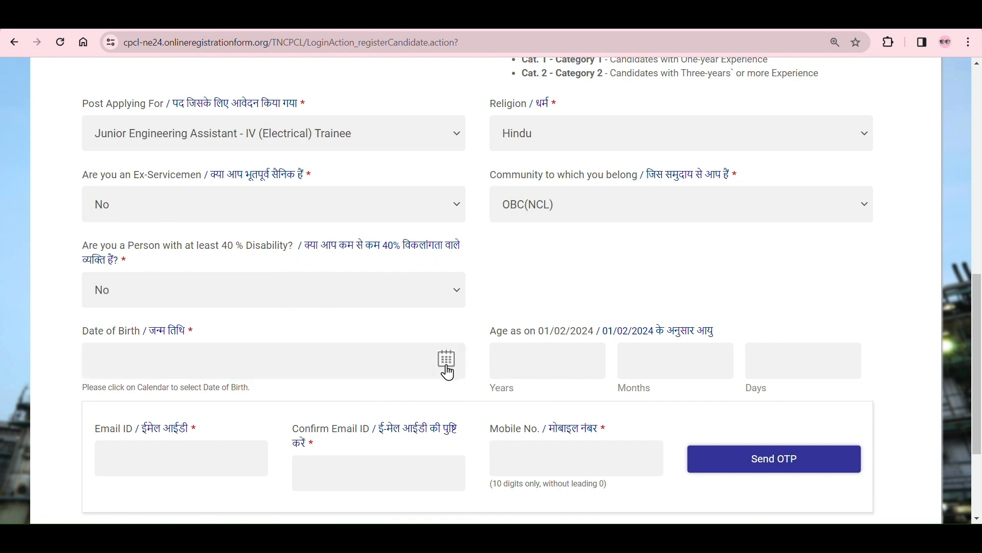
click(496, 353)
Step: Choose the applicant's date of birth, selecting its year, month and day in the calendar
scroll(496, 353, down, 3)
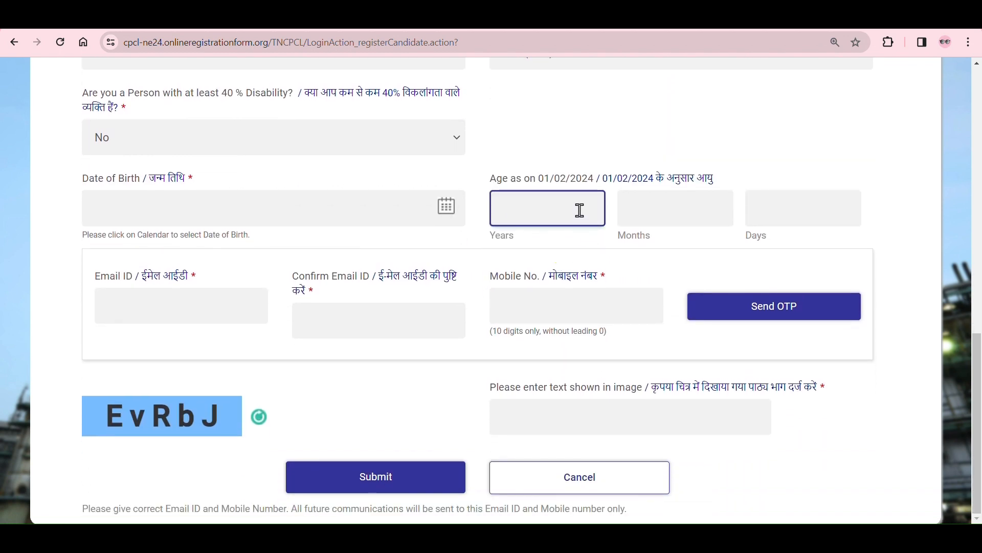
click(438, 212)
click(209, 256)
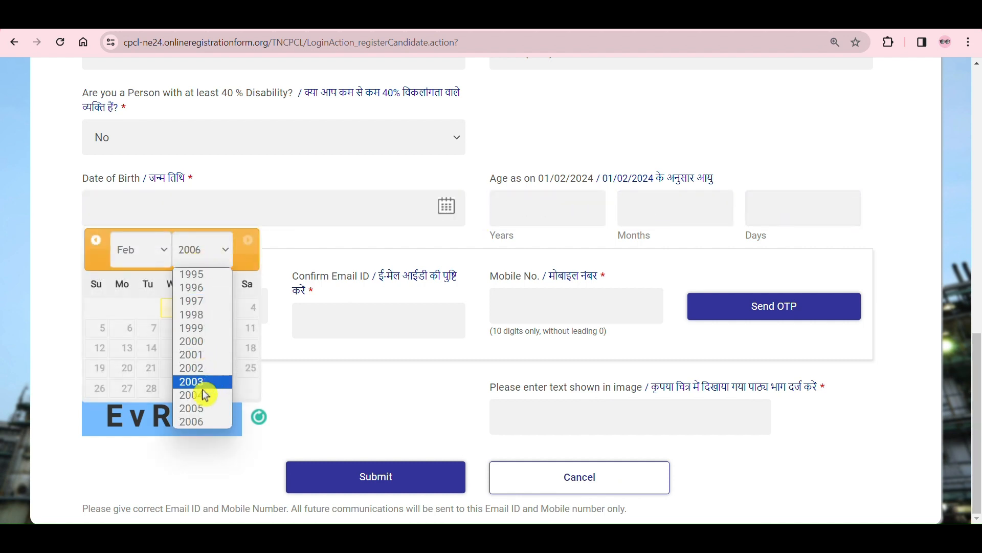
click(200, 404)
click(164, 258)
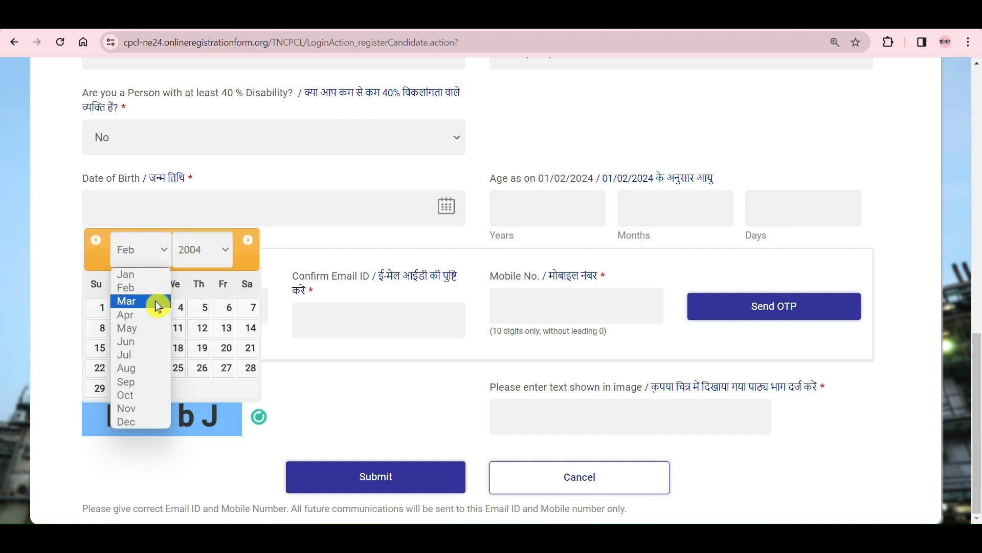
click(158, 366)
click(227, 348)
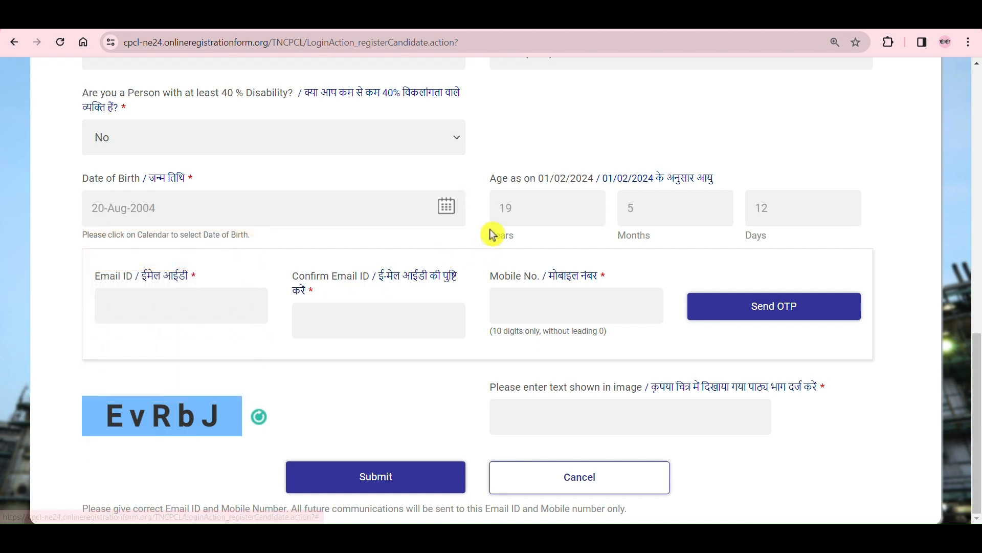
click(742, 224)
Step: Examine the email, confirm email and mobile number fields and the 10-digit format required for the mobile number
click(213, 309)
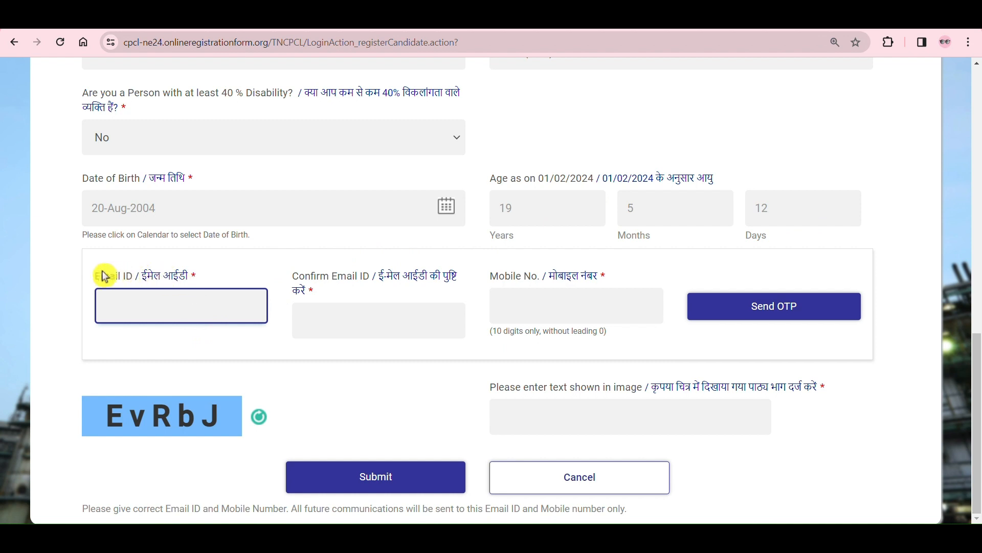
drag(97, 276, 142, 276)
click(210, 271)
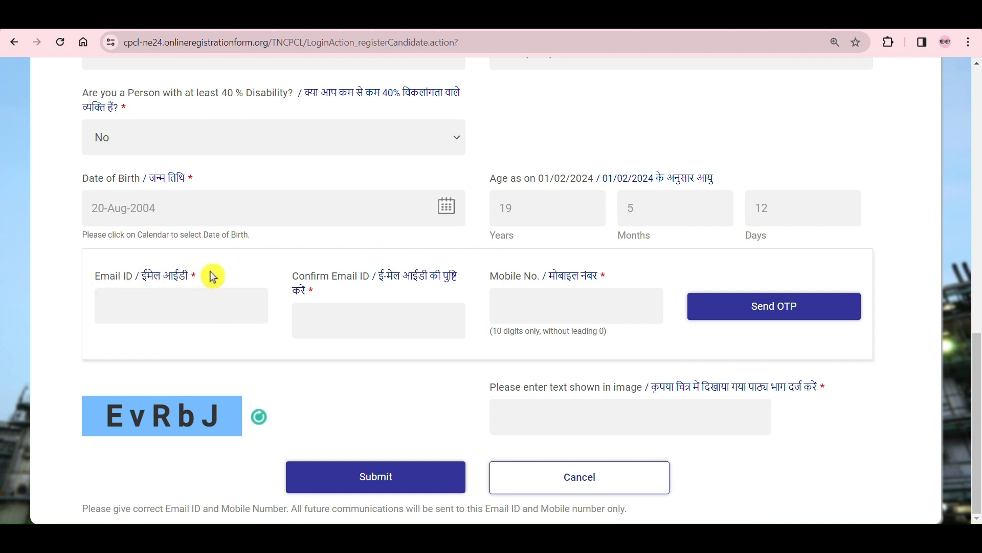
drag(285, 279, 382, 305)
click(382, 305)
click(364, 321)
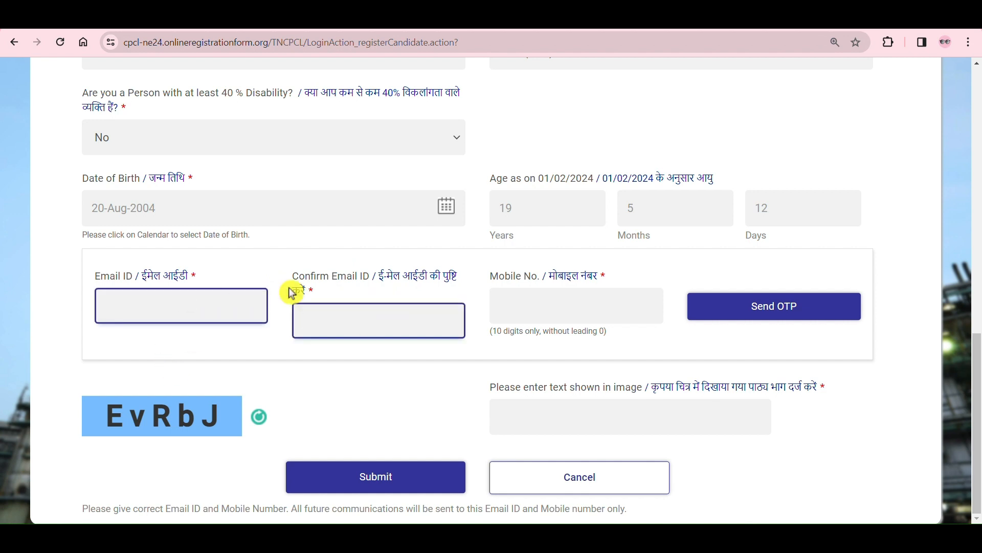
click(526, 316)
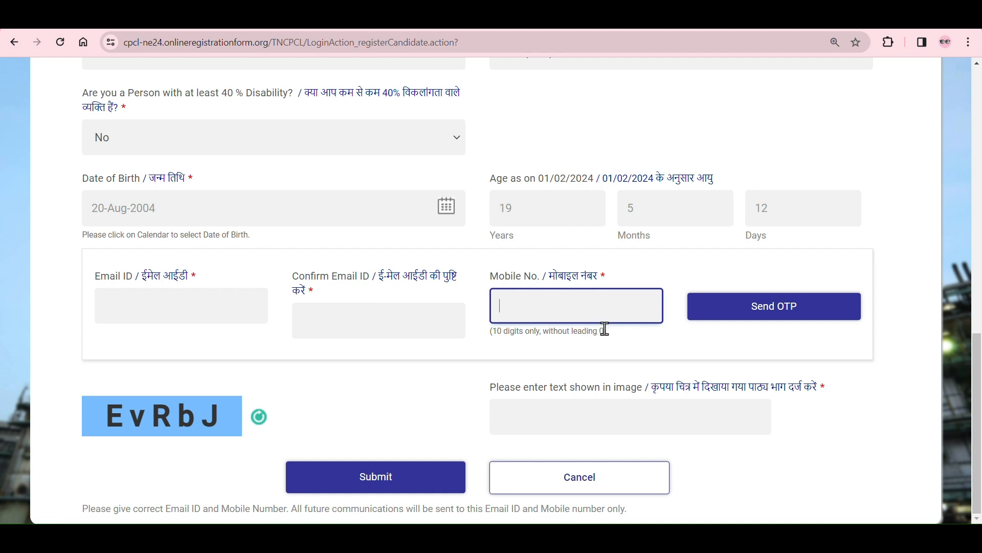
drag(605, 331, 571, 334)
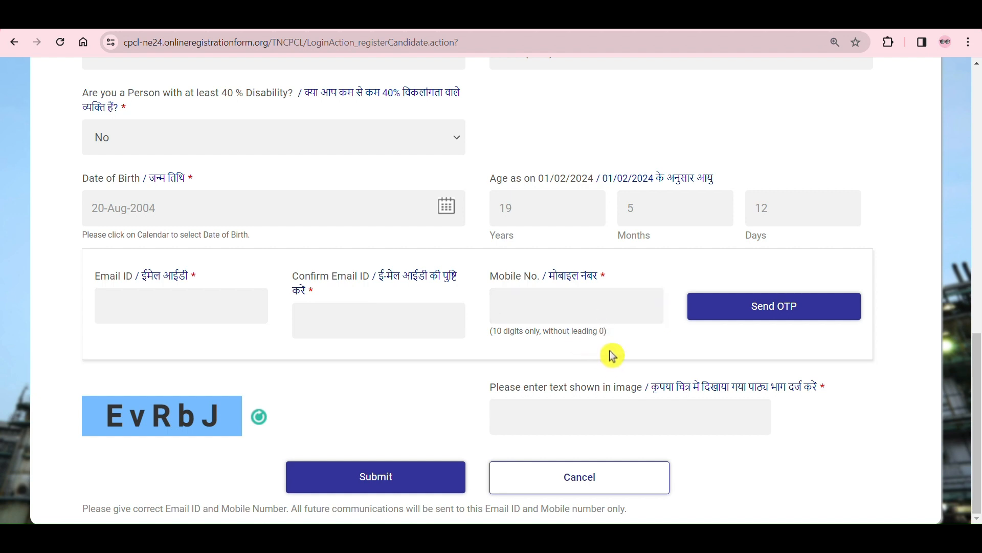
click(596, 297)
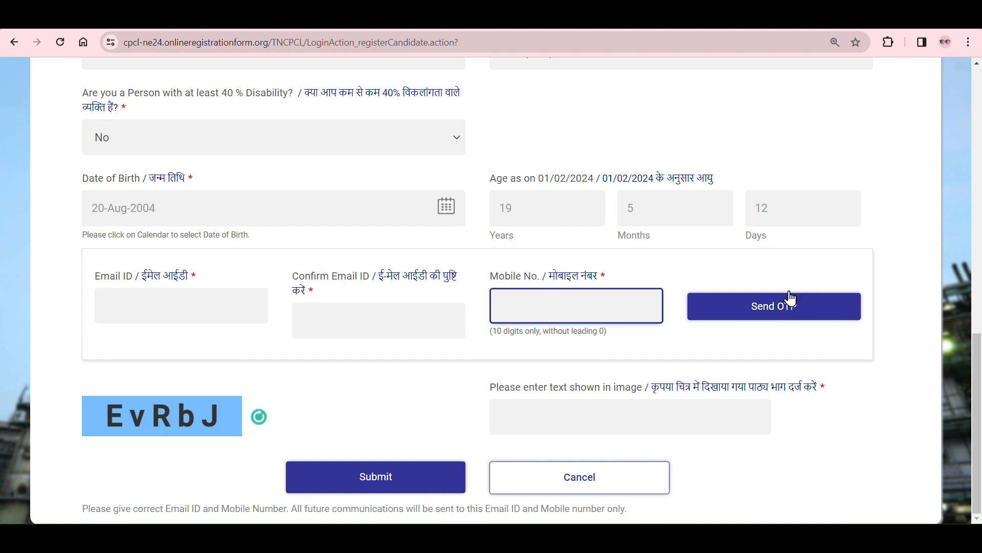
click(429, 31)
Step: Refresh the captcha image, fill in its text and submit the sign-up form
click(588, 423)
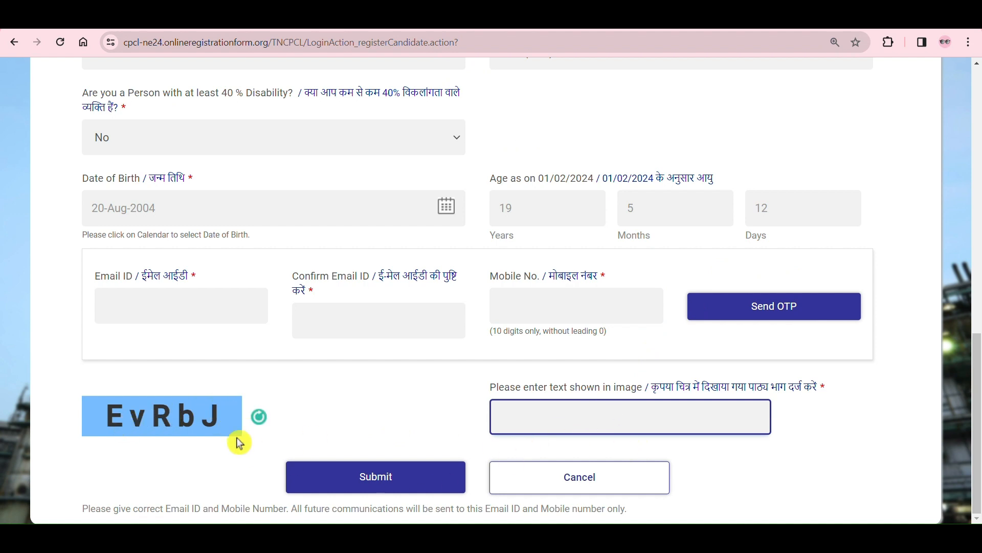
click(260, 416)
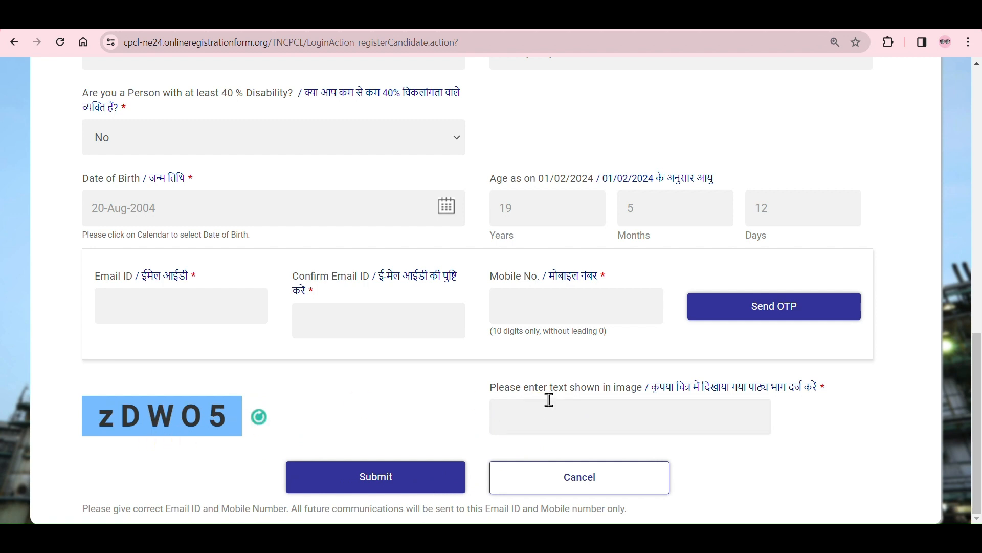
click(545, 423)
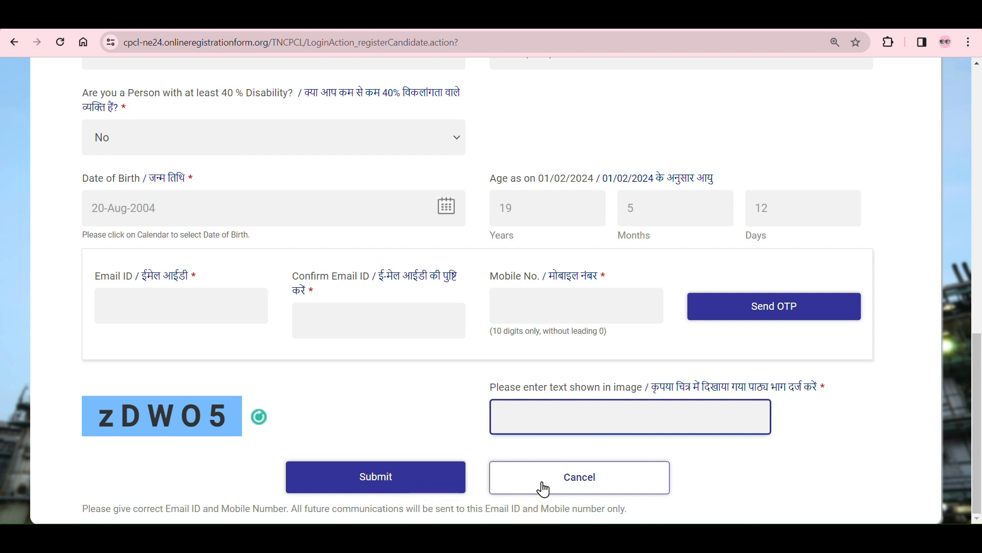
click(396, 485)
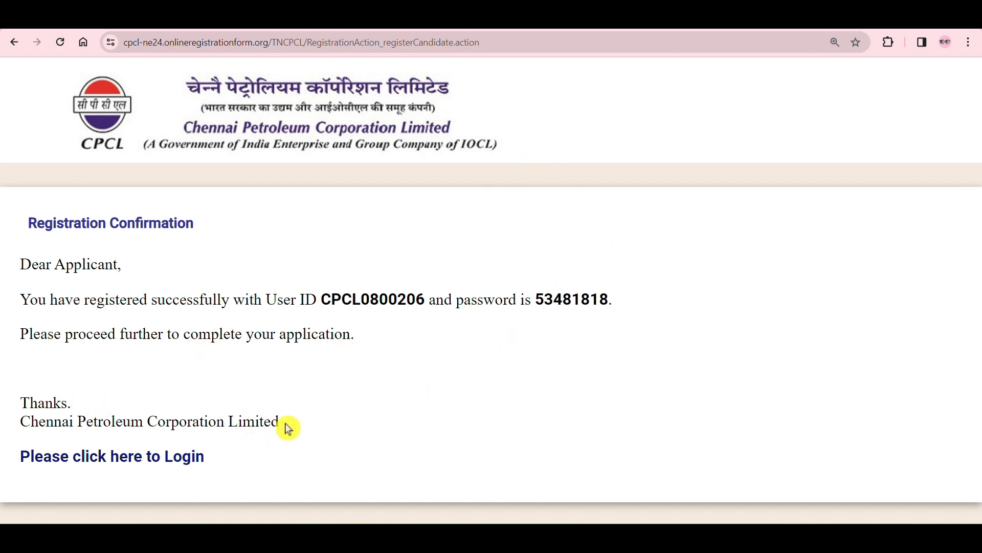
Step: Read the registration confirmation for the assigned user ID and password
drag(285, 425, 117, 421)
click(258, 473)
drag(322, 299, 429, 317)
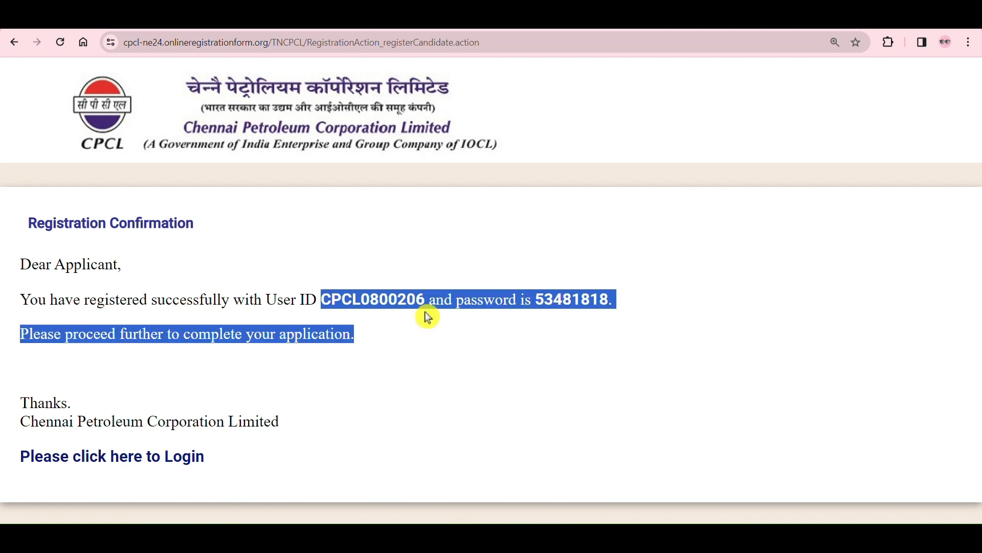
drag(634, 314, 29, 302)
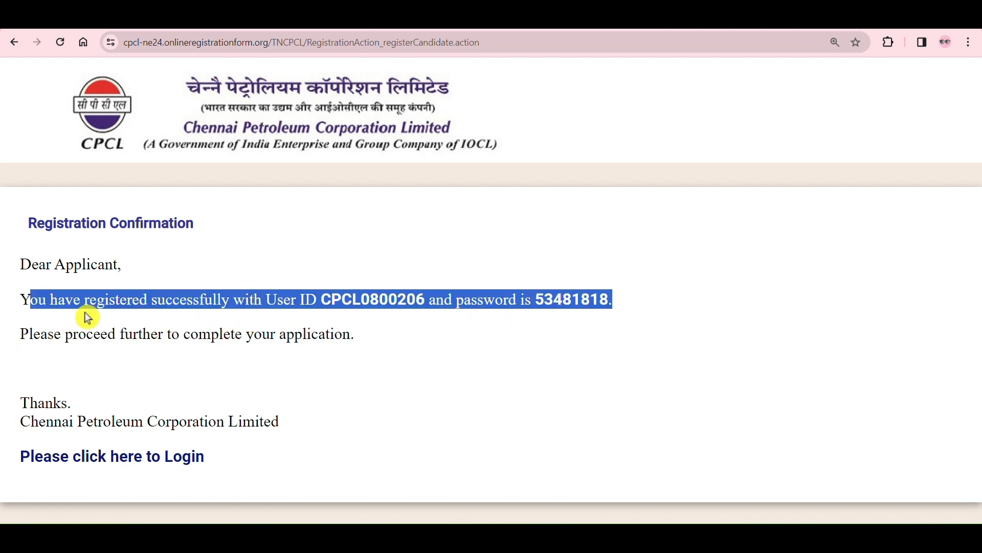
click(692, 292)
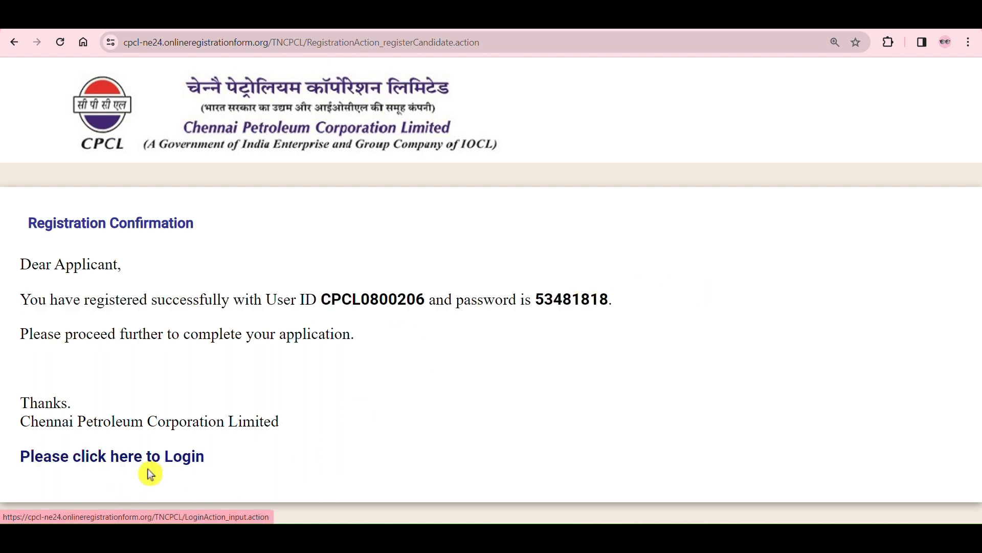
Step: Open the login page from the registration confirmation and log in with the assigned user ID and password
click(174, 458)
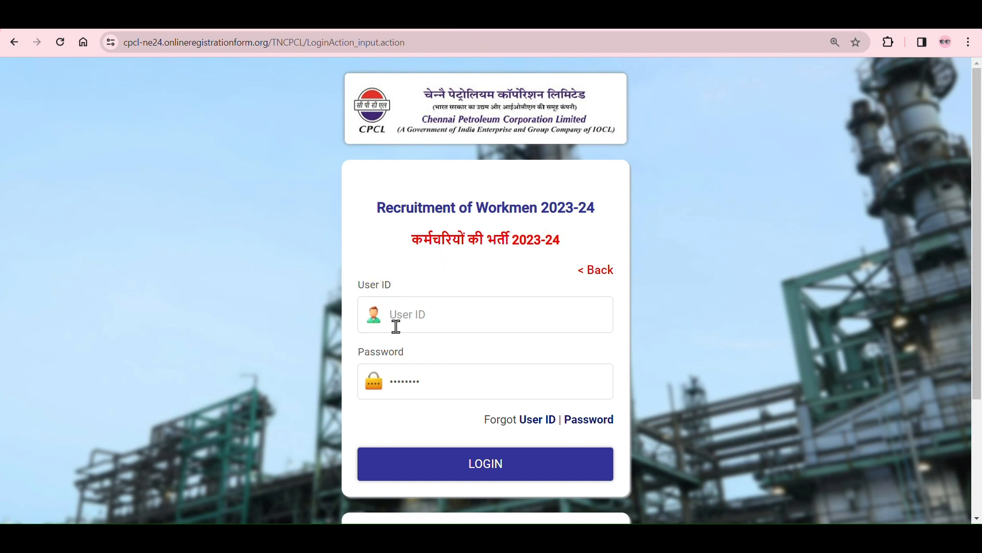
click(384, 312)
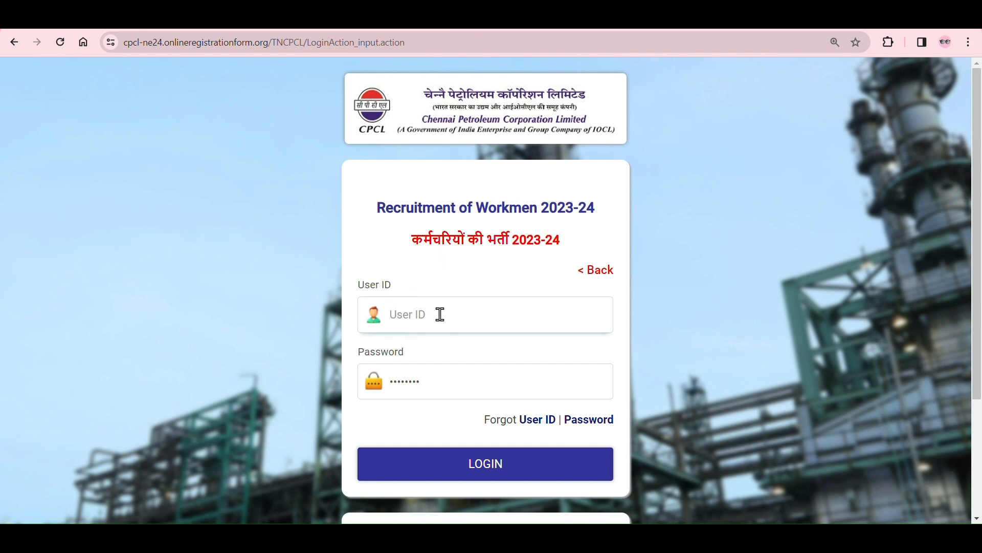
click(397, 381)
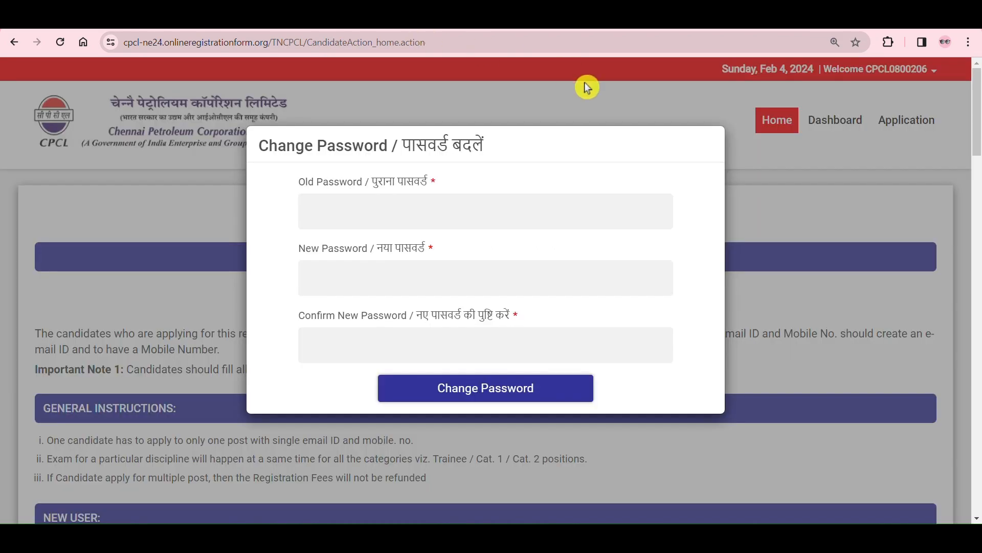
click(650, 294)
scroll(650, 294, down, 5)
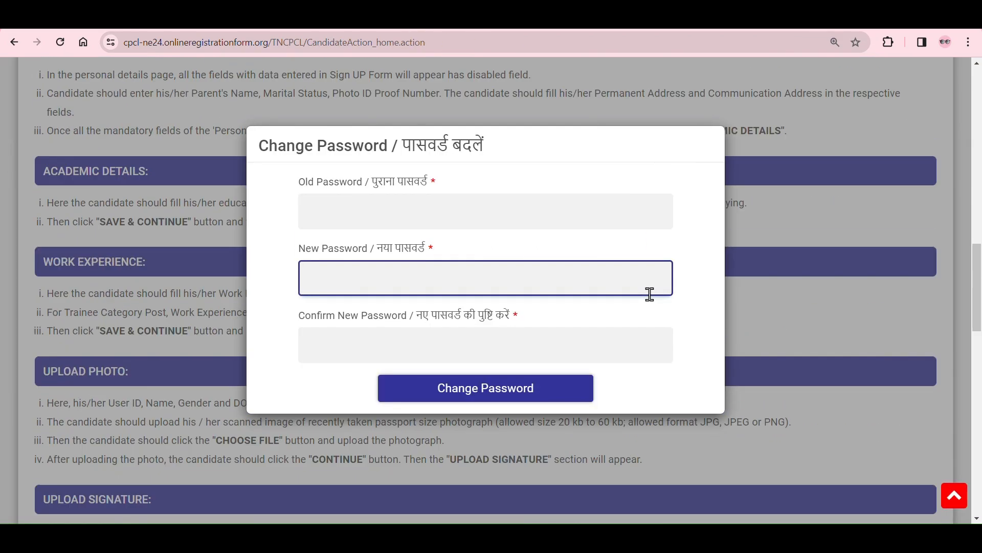
scroll(650, 294, down, 10)
scroll(650, 294, up, 20)
click(499, 157)
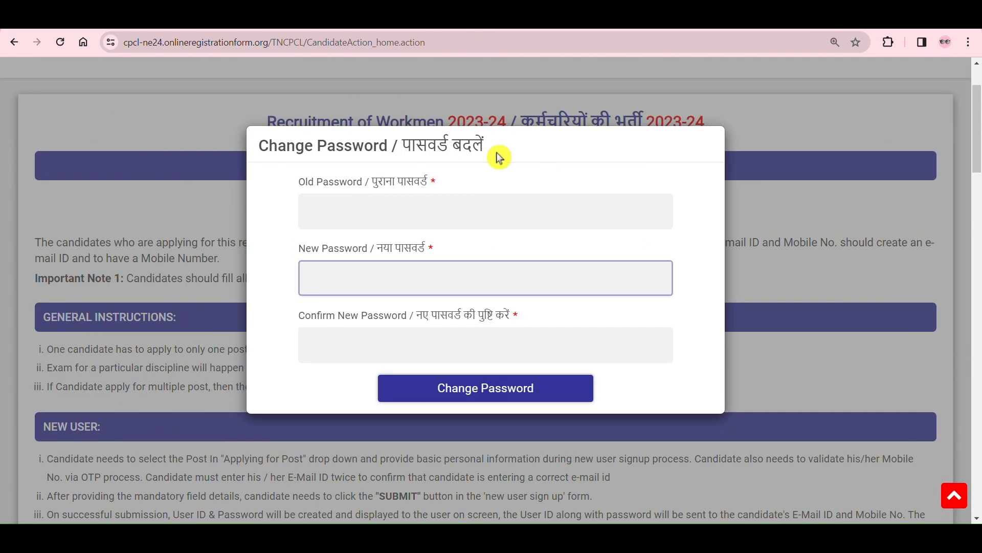
Step: Enter the old password and the new password with its confirmation, submit the password change and dismiss the resulting messages
click(396, 205)
click(455, 262)
click(435, 208)
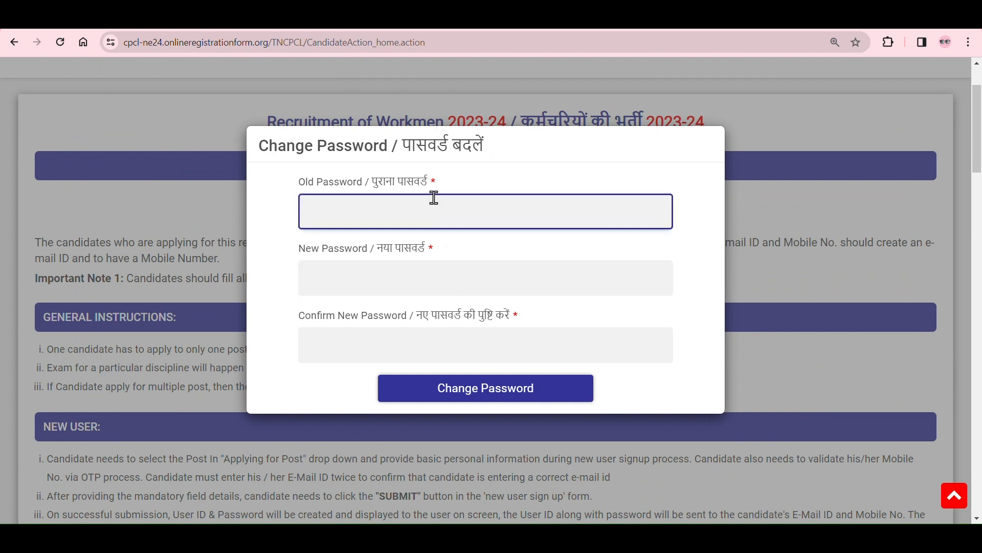
click(414, 260)
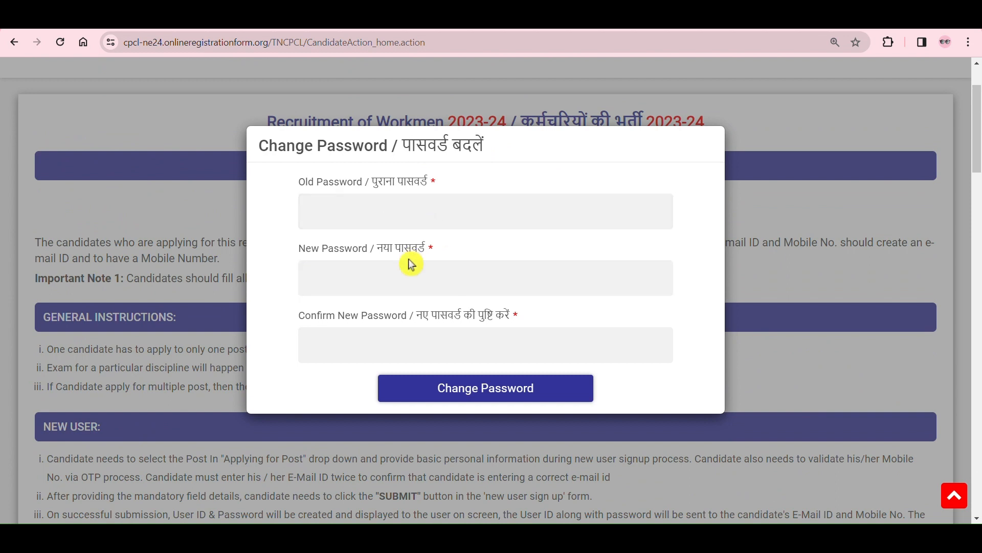
click(423, 341)
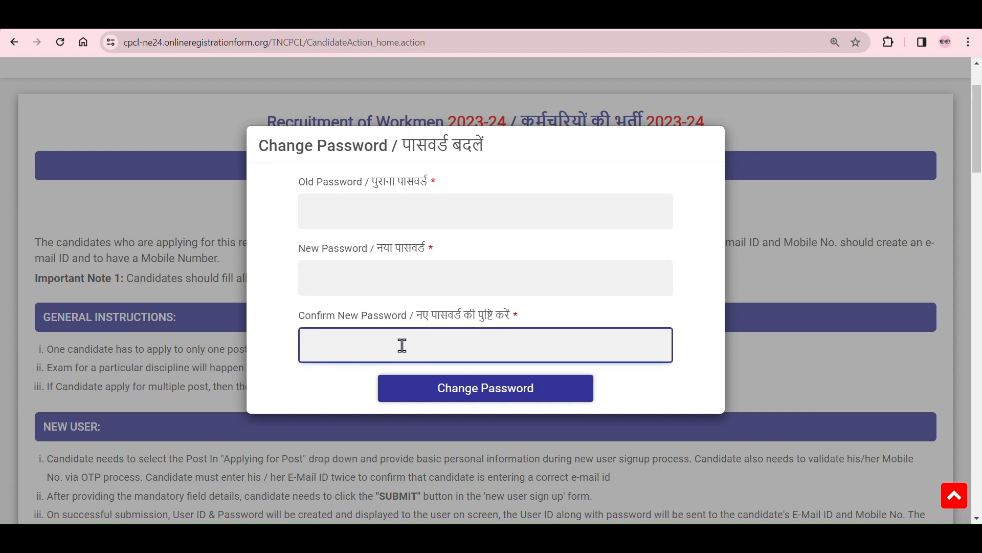
click(390, 276)
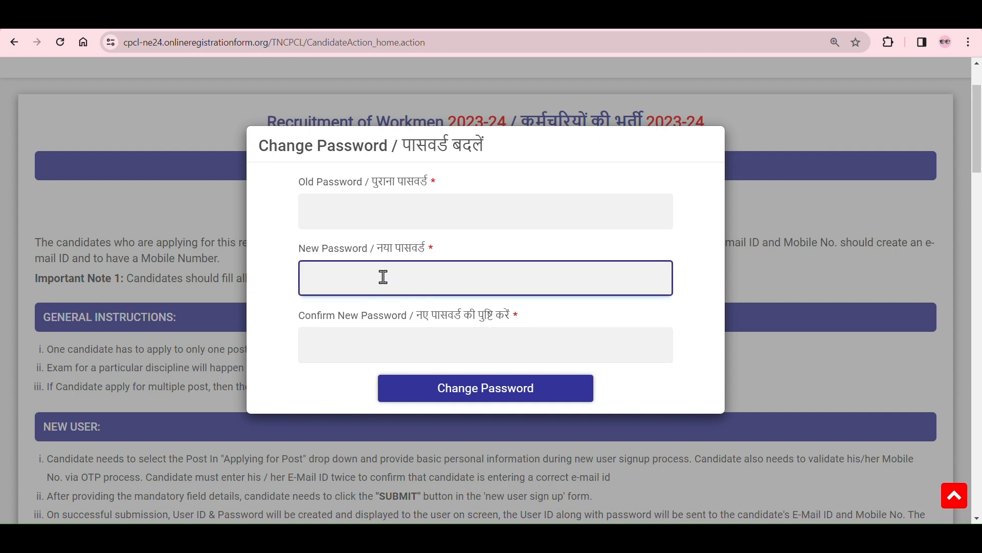
click(495, 395)
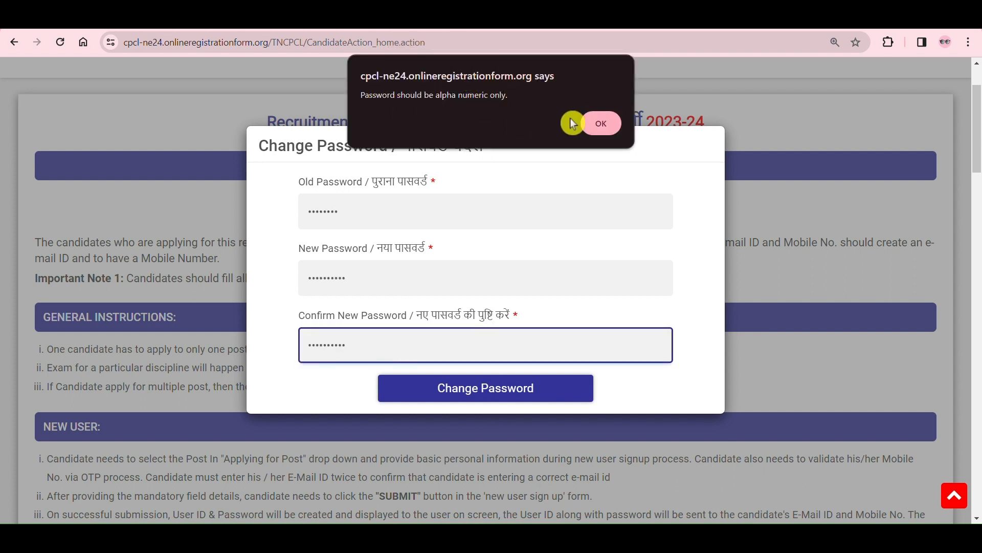
click(600, 127)
key(Return)
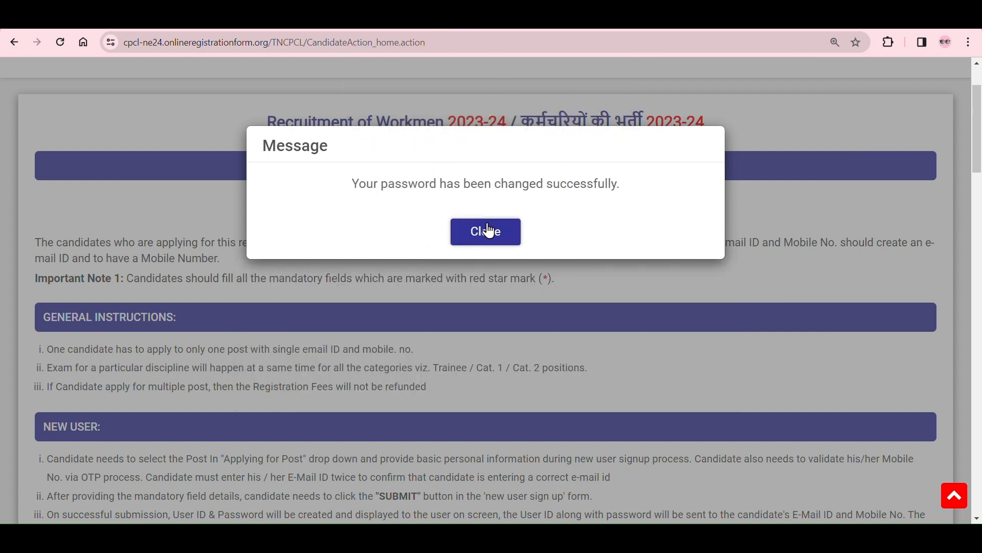
click(465, 236)
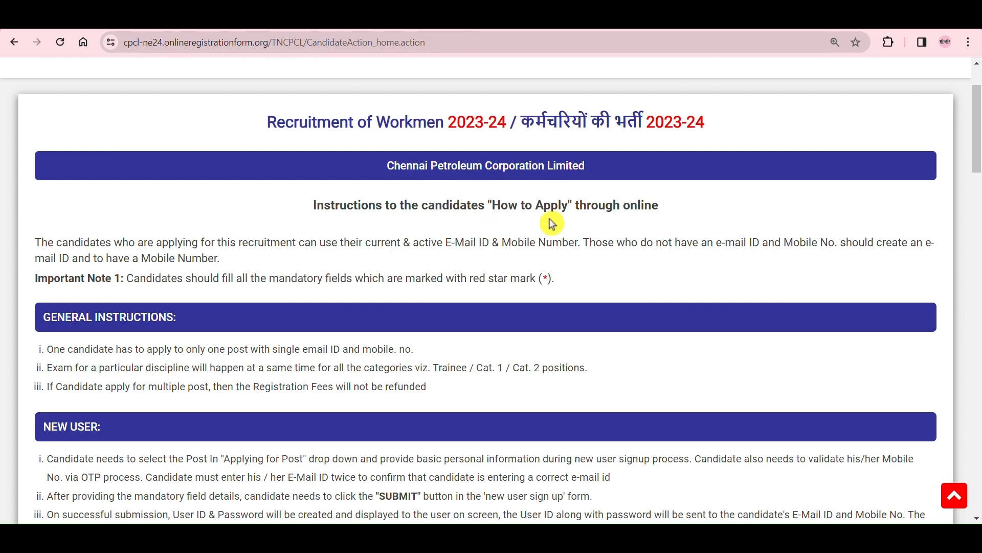
Step: Go past the how-to-apply instructions and continue to the detailed application form
scroll(548, 221, down, 12)
scroll(552, 223, down, 10)
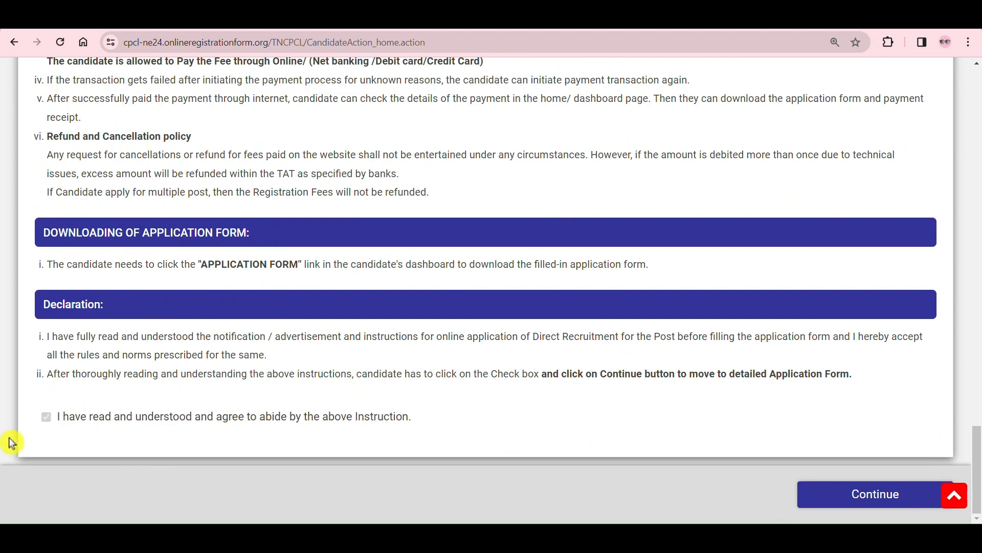
click(881, 499)
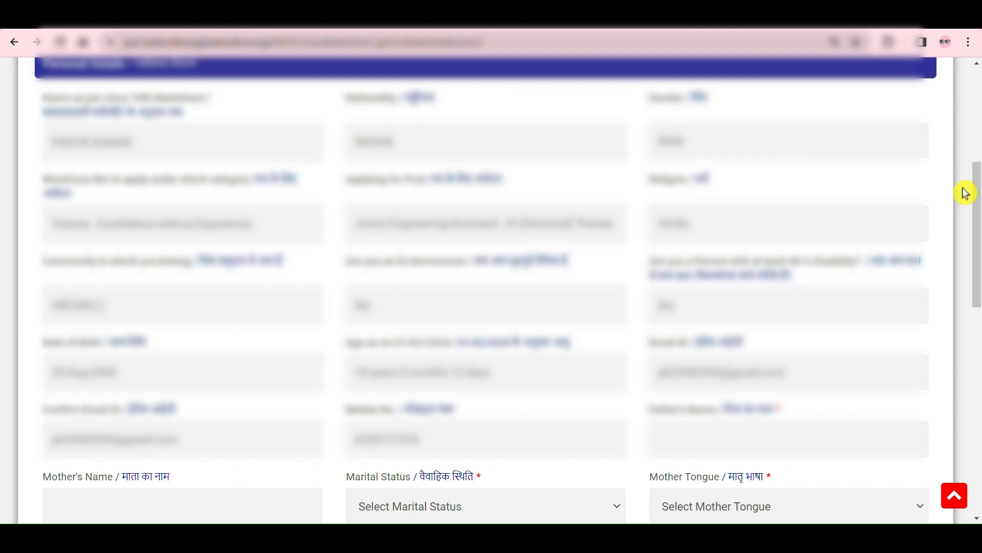
Step: Examine the prefilled personal details, including category, community, email and mobile number, and the required father's name field
click(105, 141)
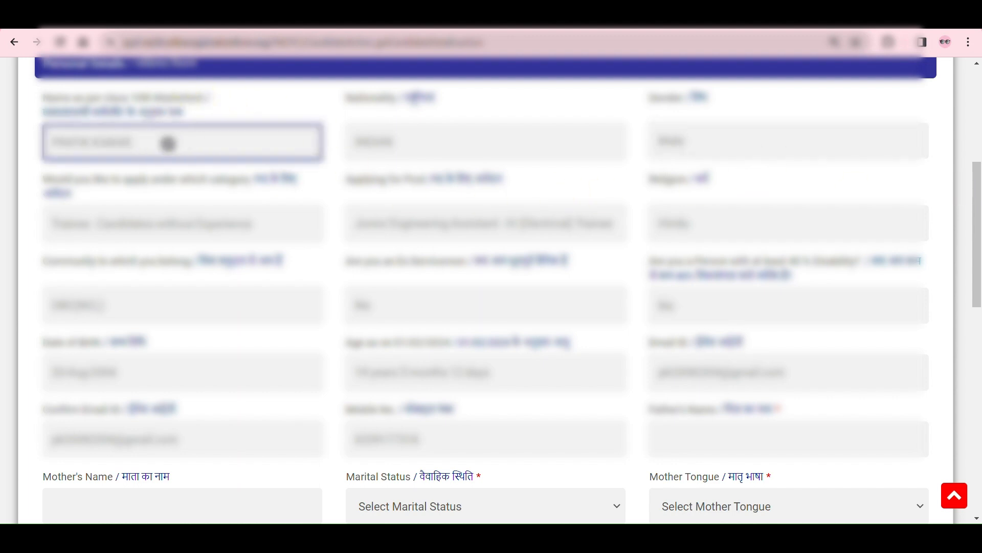
click(433, 142)
click(730, 228)
click(79, 212)
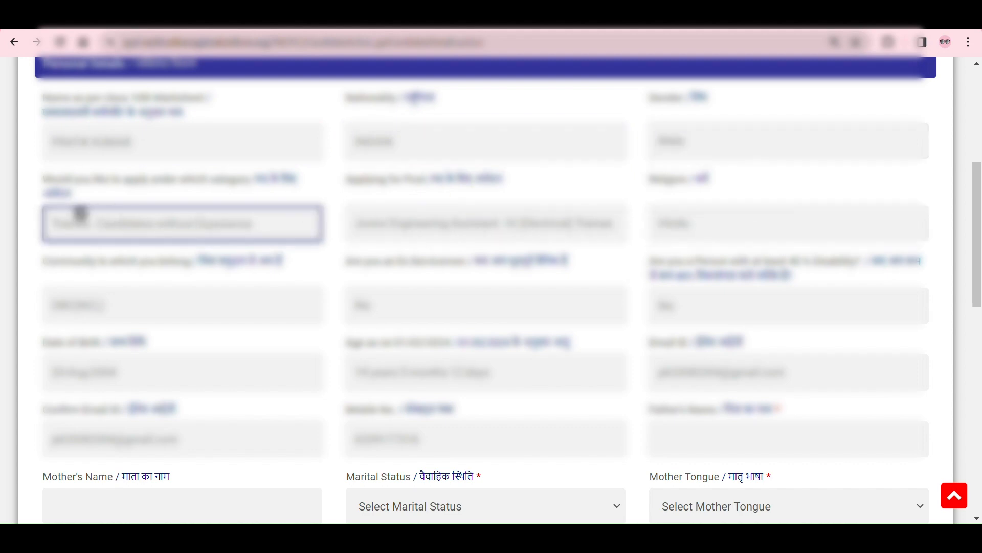
click(71, 308)
click(377, 292)
click(747, 315)
click(142, 425)
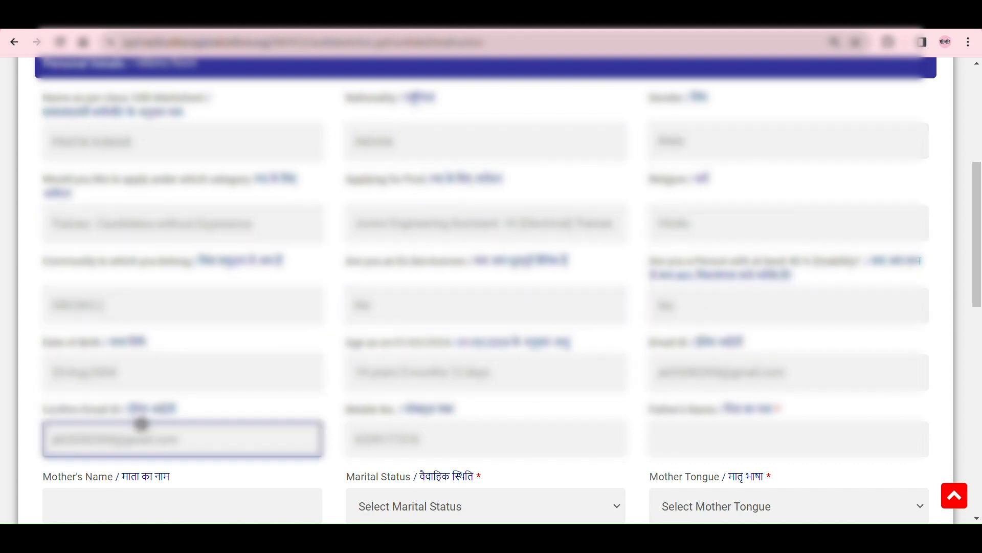
click(514, 450)
click(713, 376)
click(752, 439)
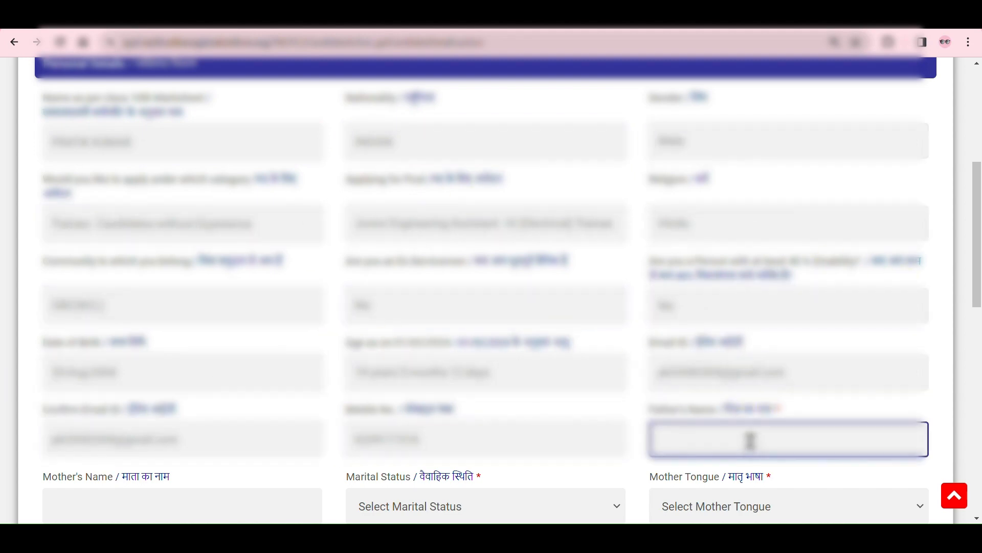
click(787, 404)
drag(787, 404, 658, 412)
click(749, 443)
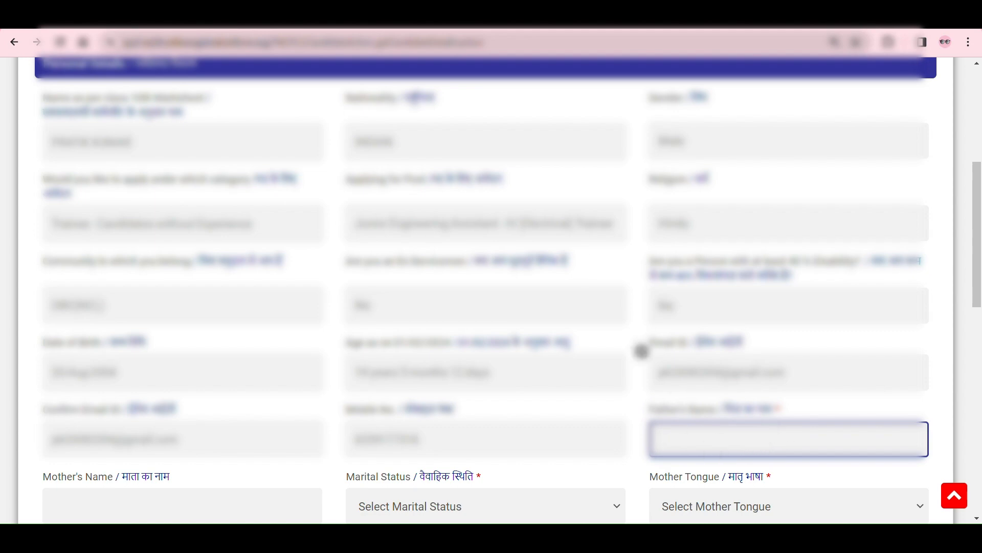
Step: Set the marital status in the personal details to Single
scroll(50, 138, down, 8)
click(136, 97)
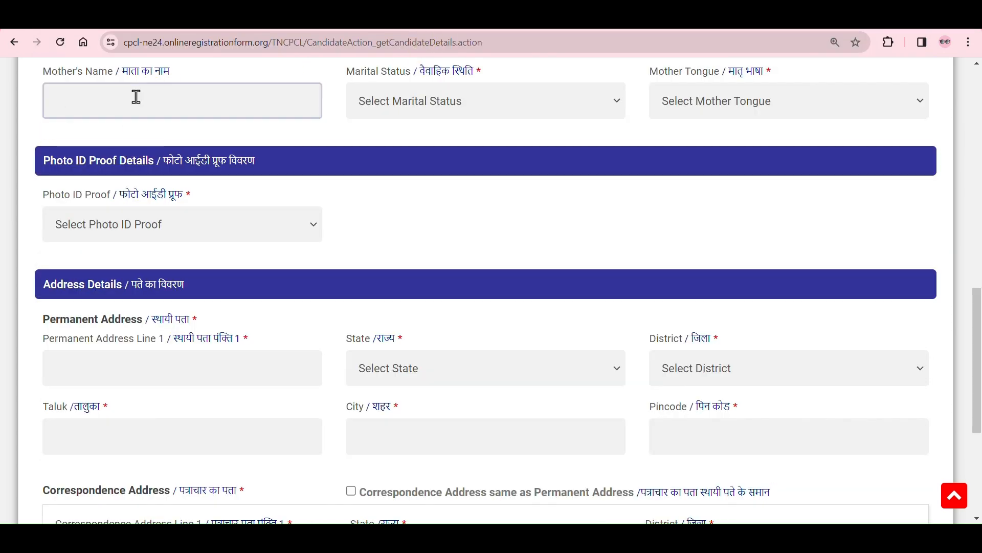
click(509, 102)
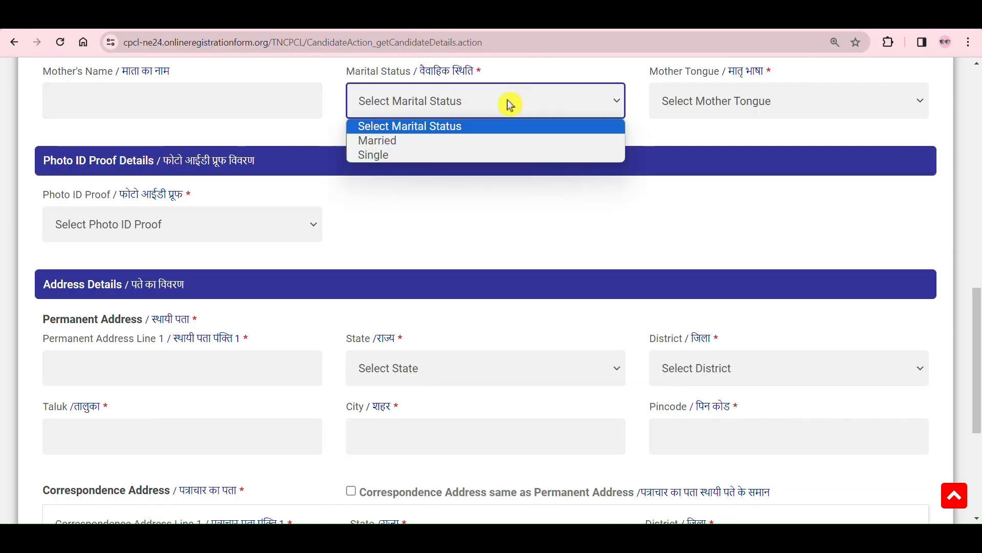
click(453, 144)
click(477, 118)
click(453, 154)
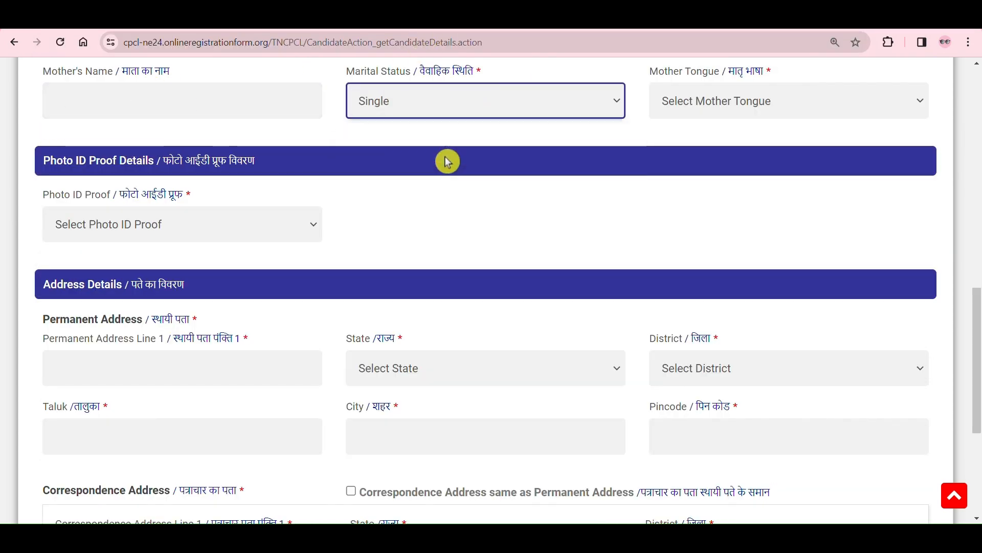
Step: Set the mother tongue in the personal details to Hindi
click(779, 117)
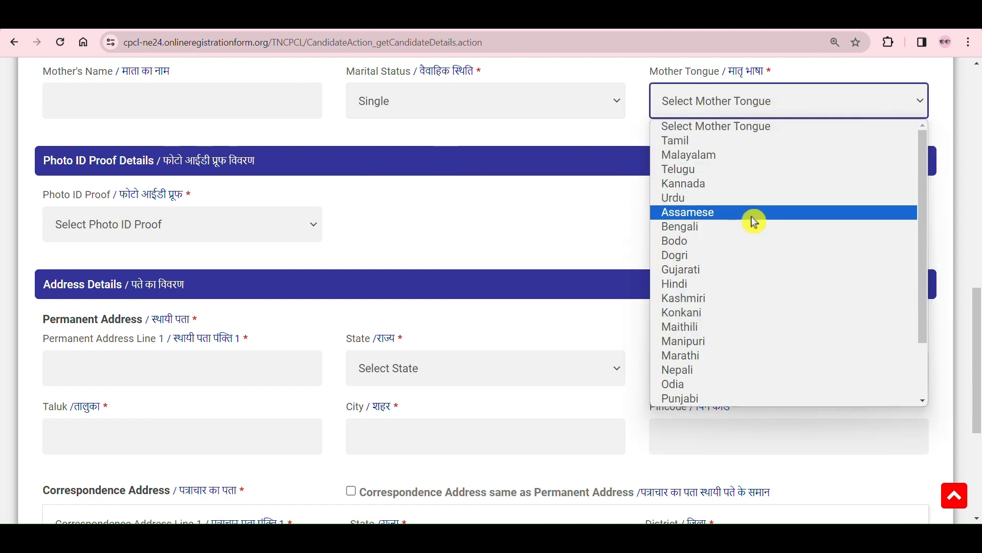
scroll(790, 393, down, 1)
scroll(790, 391, down, 1)
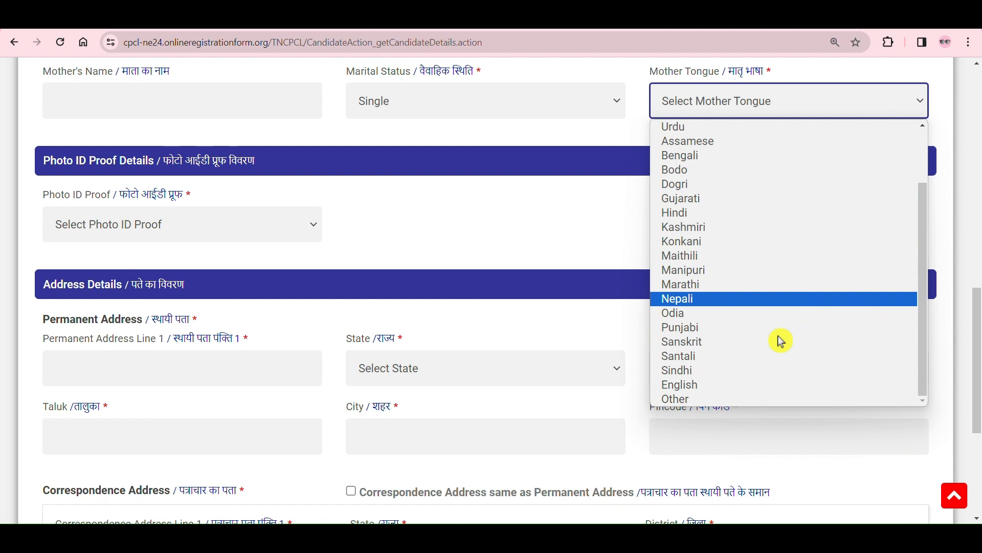
click(737, 215)
Step: Review the accepted photo ID proof types and choose PAN as the photo ID proof
click(215, 224)
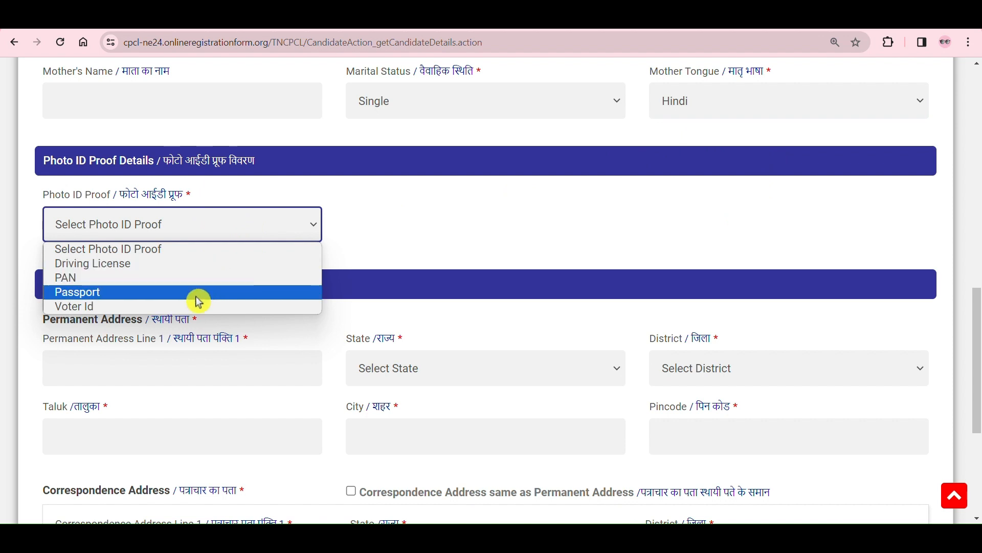
click(390, 210)
scroll(385, 217, down, 3)
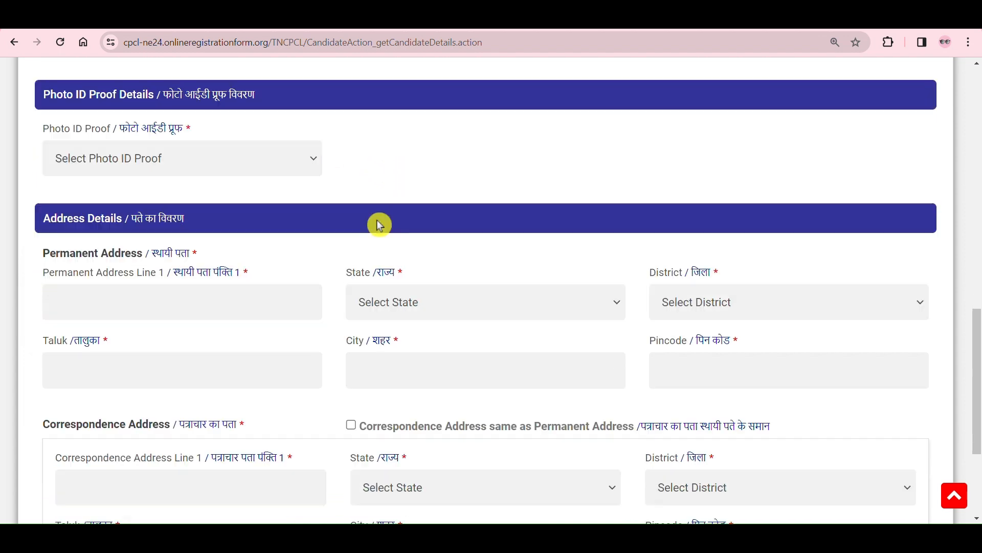
click(264, 125)
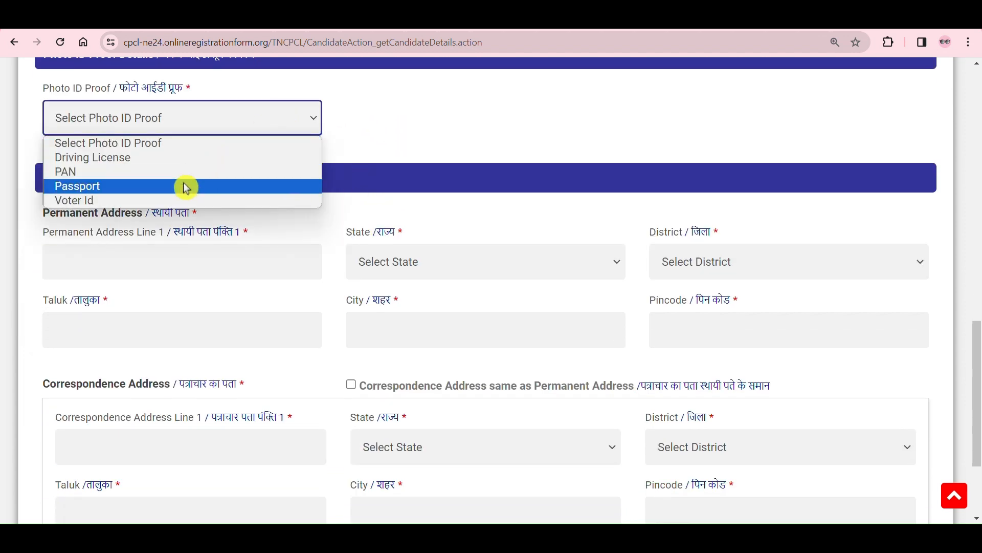
click(415, 131)
click(299, 122)
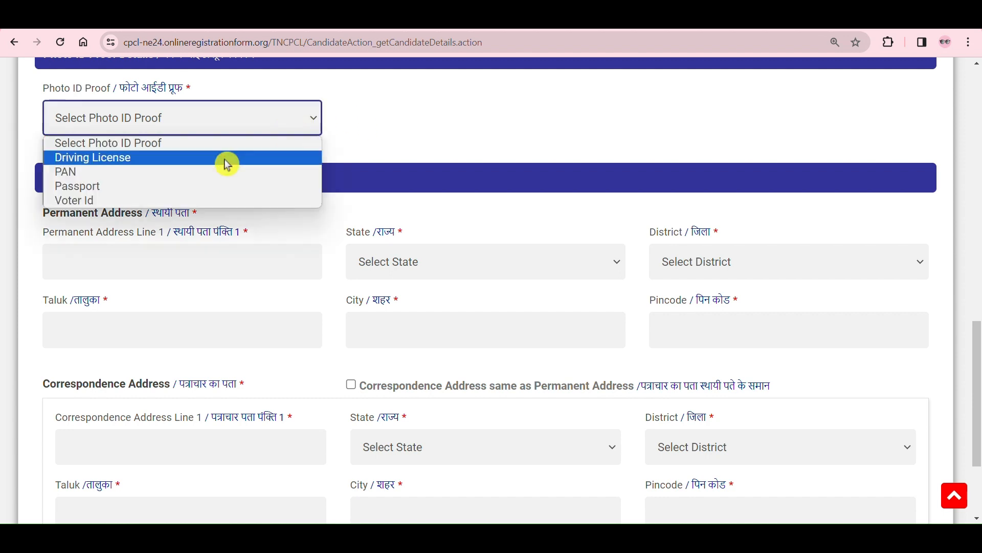
click(206, 171)
click(392, 119)
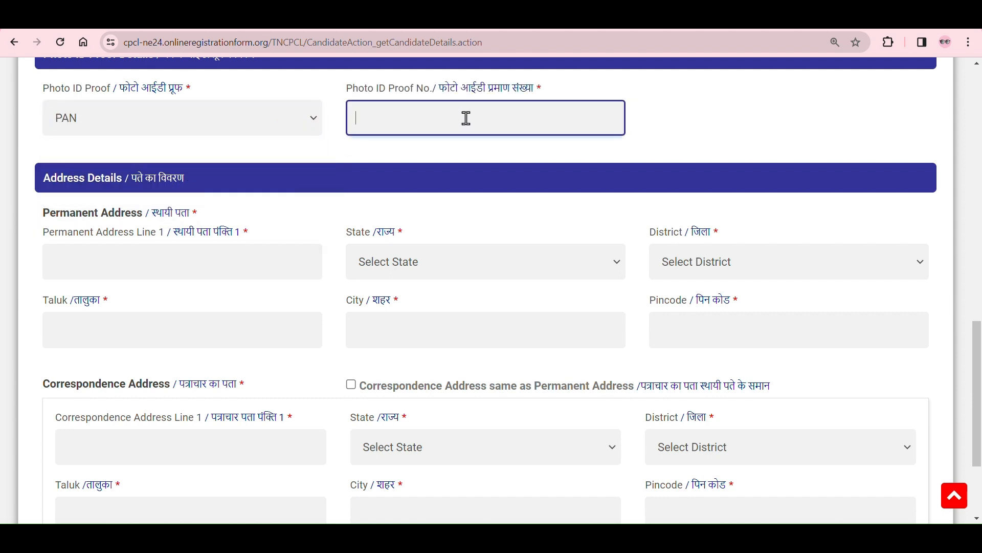
click(323, 141)
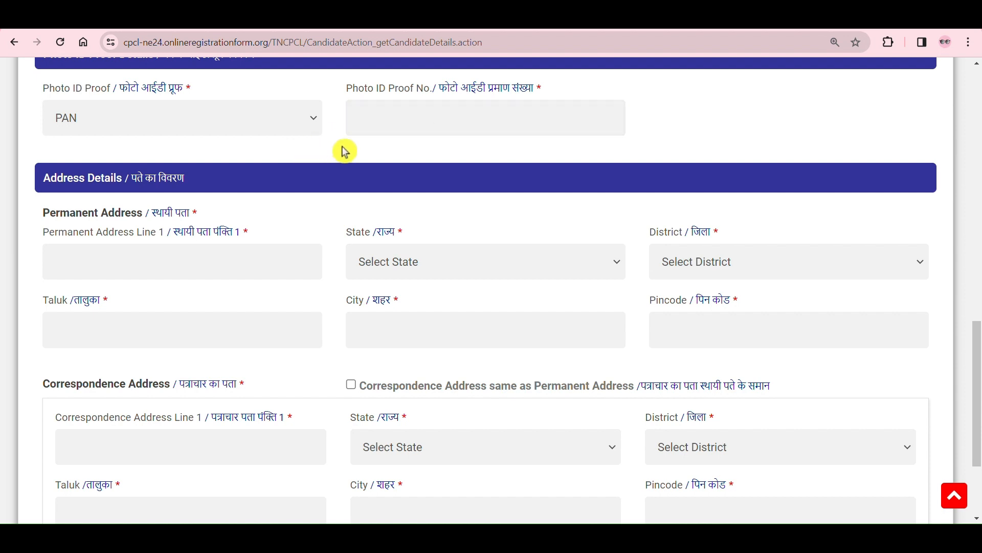
Step: Set the state of the permanent address to Bihar
scroll(401, 147, down, 2)
click(195, 156)
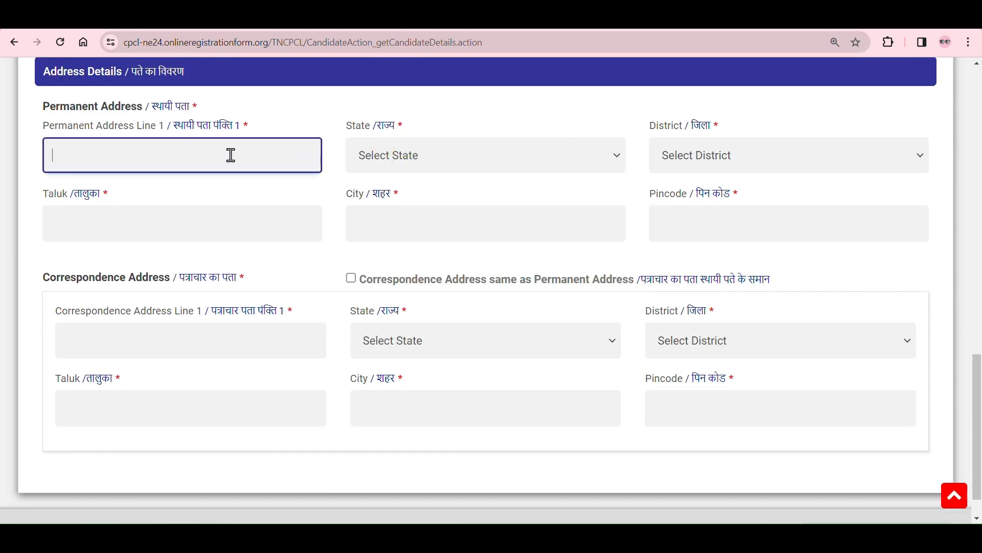
click(459, 159)
key(b)
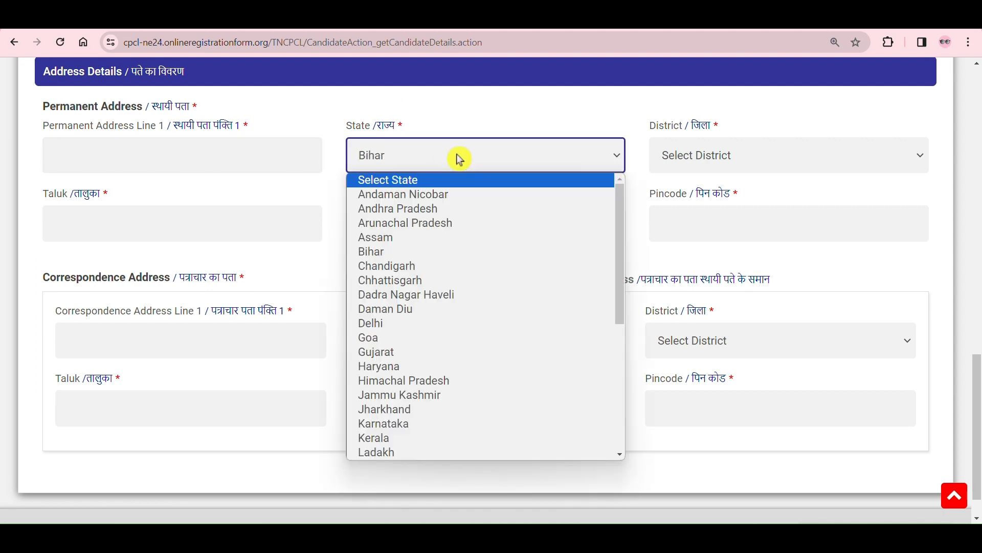
click(456, 251)
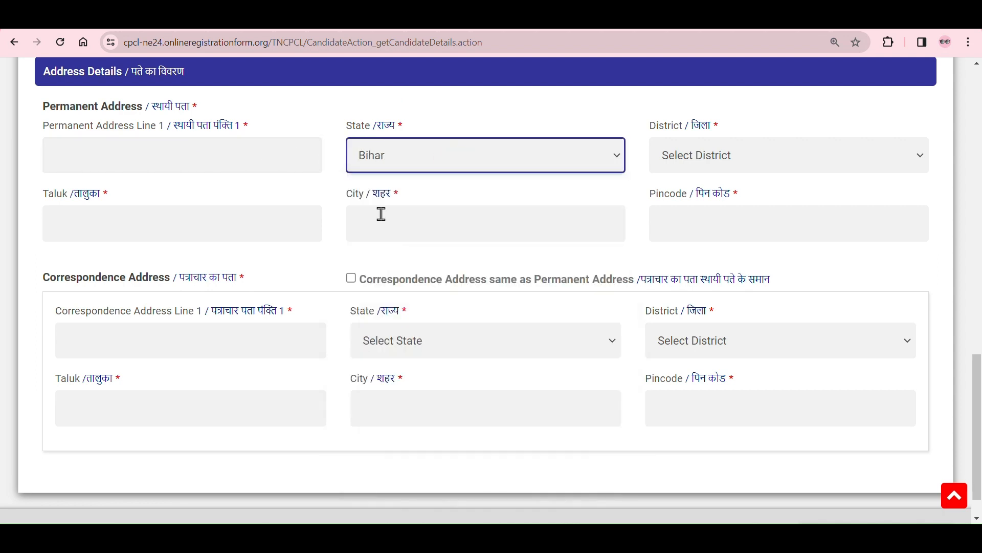
Step: Look through the district options offered for the permanent address
click(744, 167)
scroll(754, 299, down, 5)
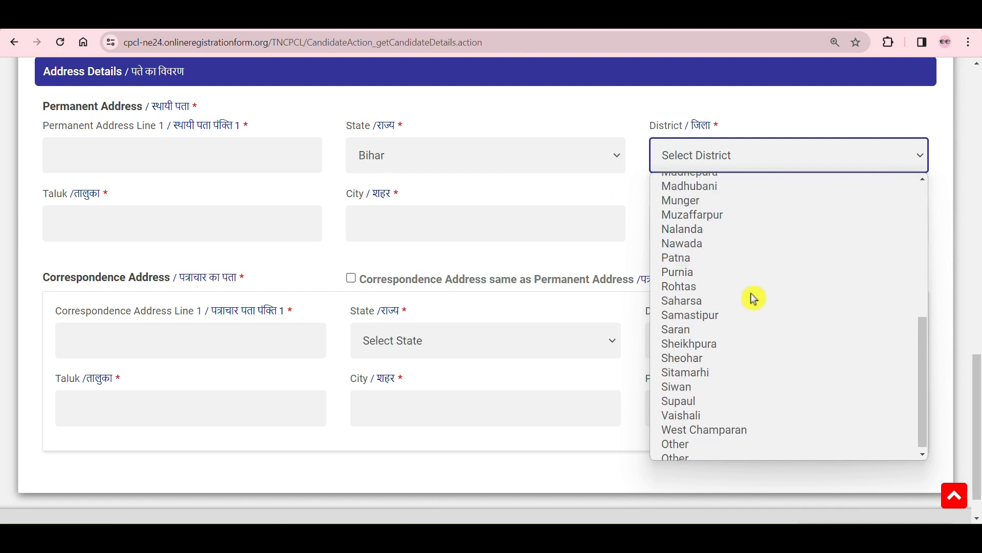
click(632, 197)
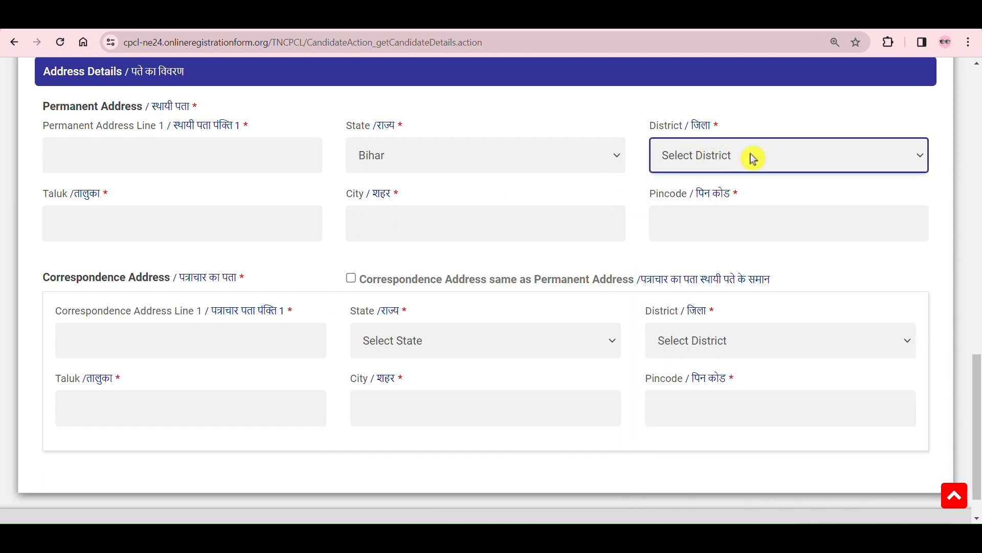
click(822, 162)
click(656, 215)
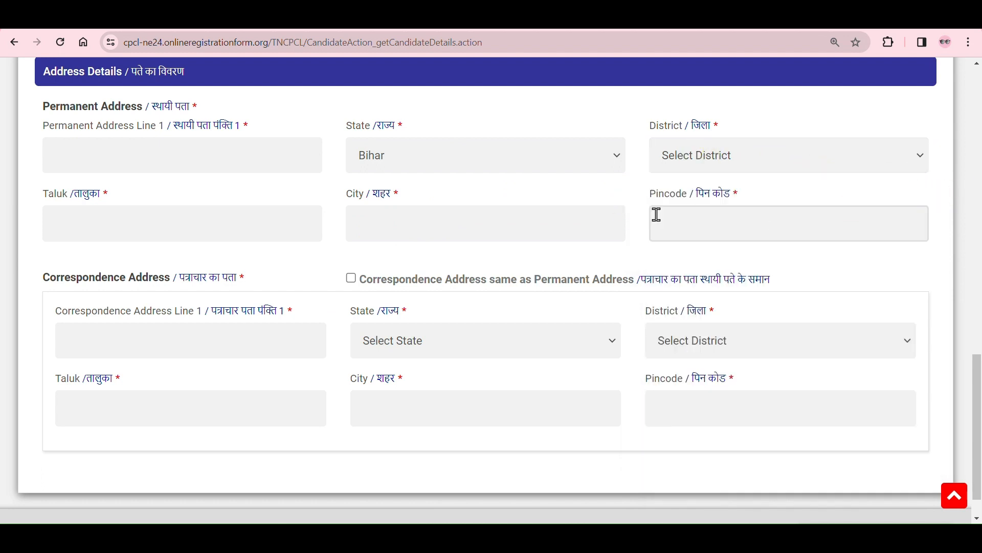
Step: Check the taluk, city and pincode fields and mark the correspondence address as same as the permanent address
click(249, 223)
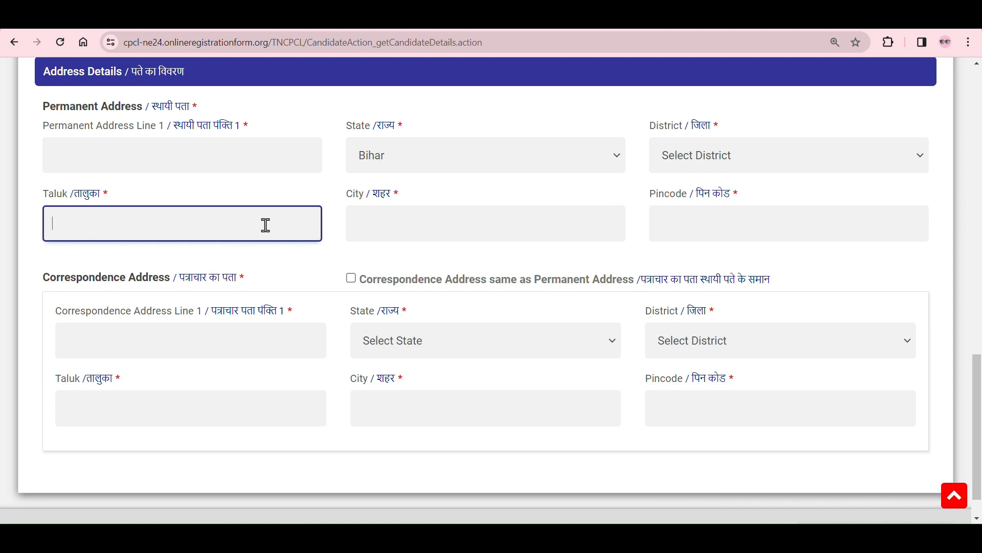
click(411, 228)
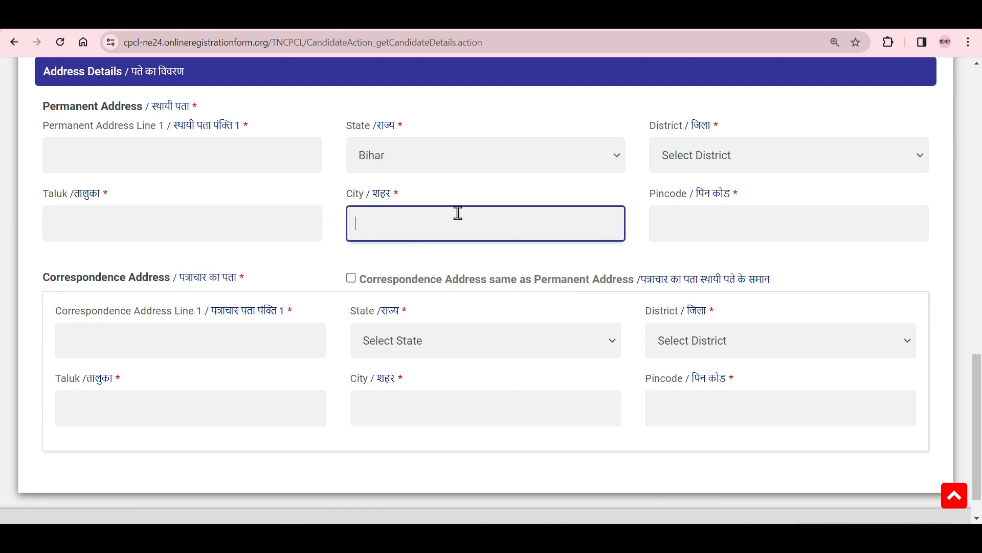
click(711, 210)
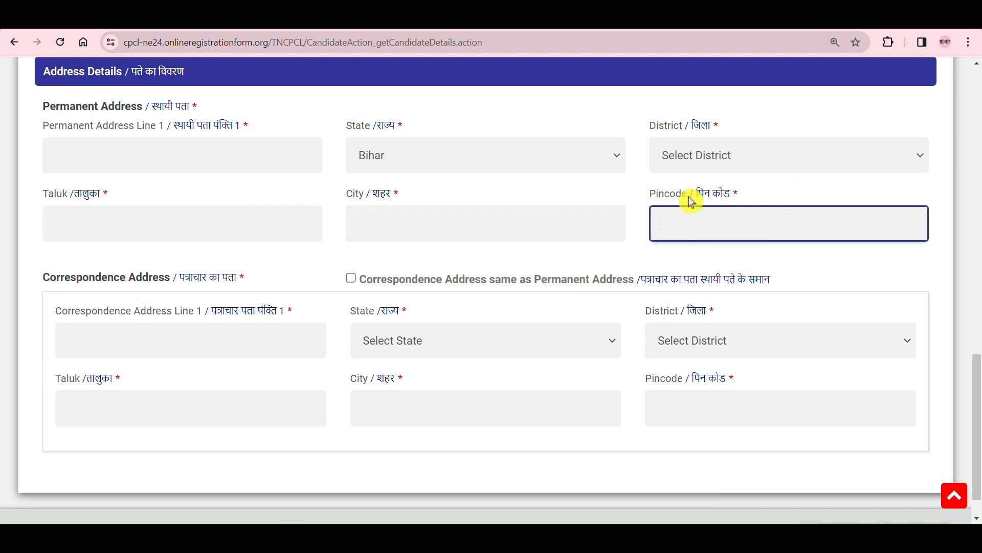
click(352, 279)
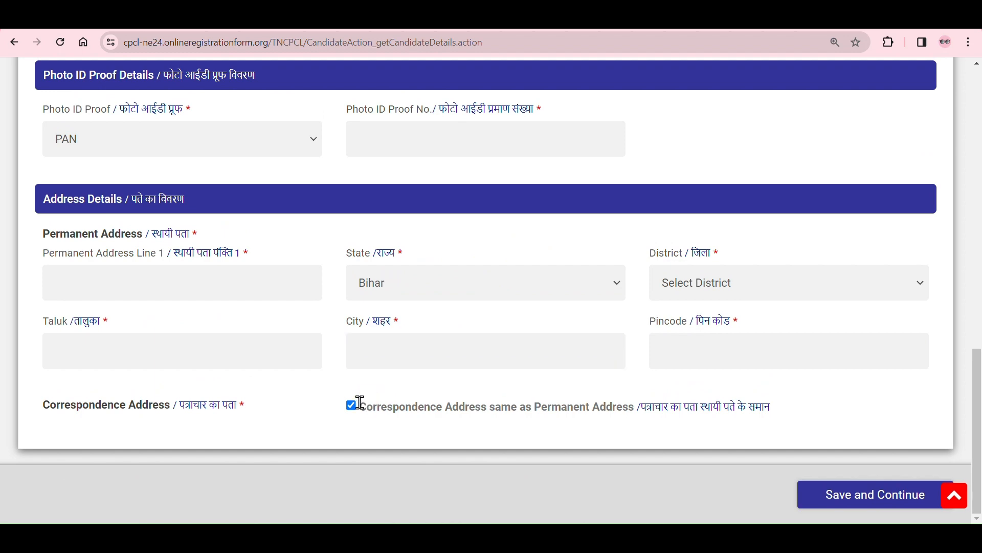
Step: Unmark the correspondence address as same as the permanent address and set its state to Bihar
click(352, 409)
scroll(500, 382, down, 3)
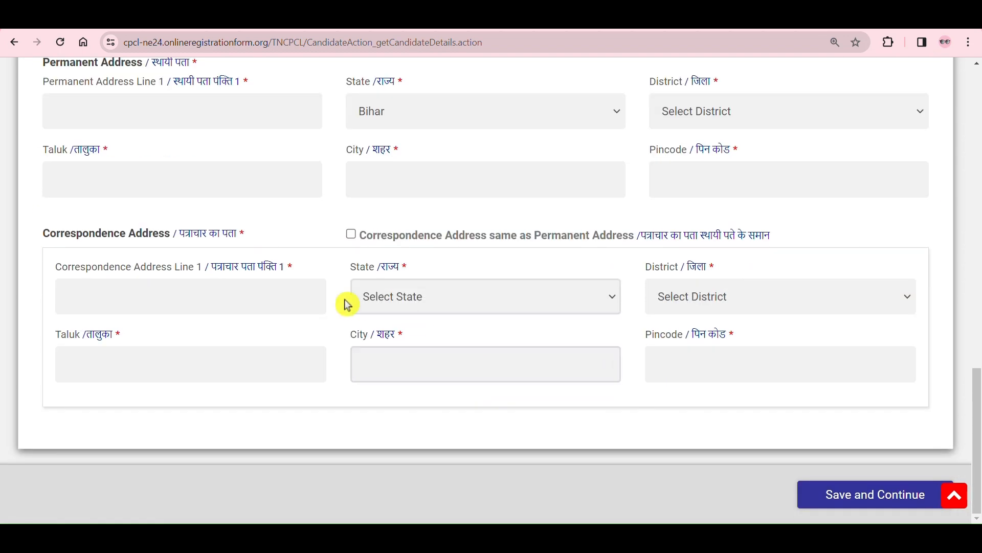
click(257, 298)
click(436, 297)
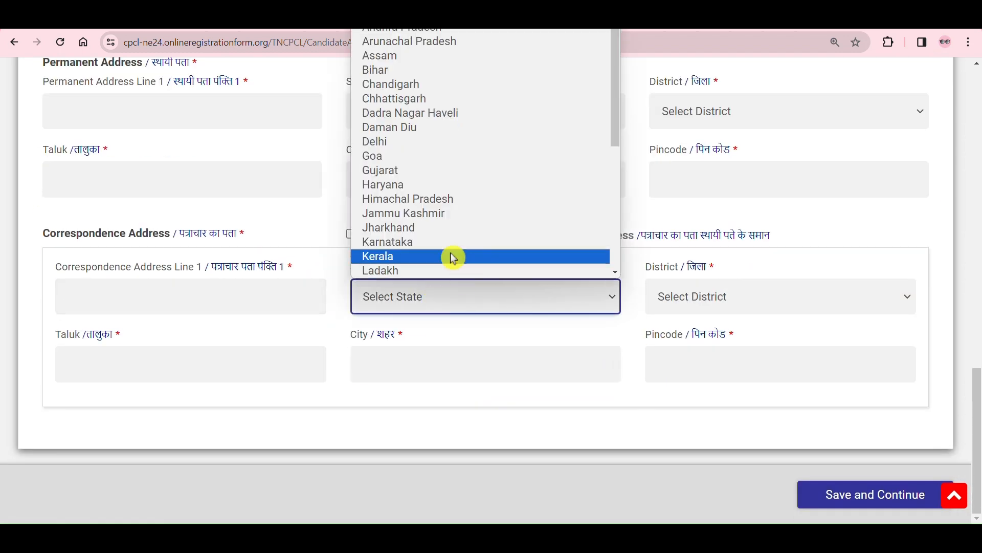
key(b)
Step: Check the correspondence district, taluk, city and pincode fields, and save the personal details to continue to the academic details
click(788, 290)
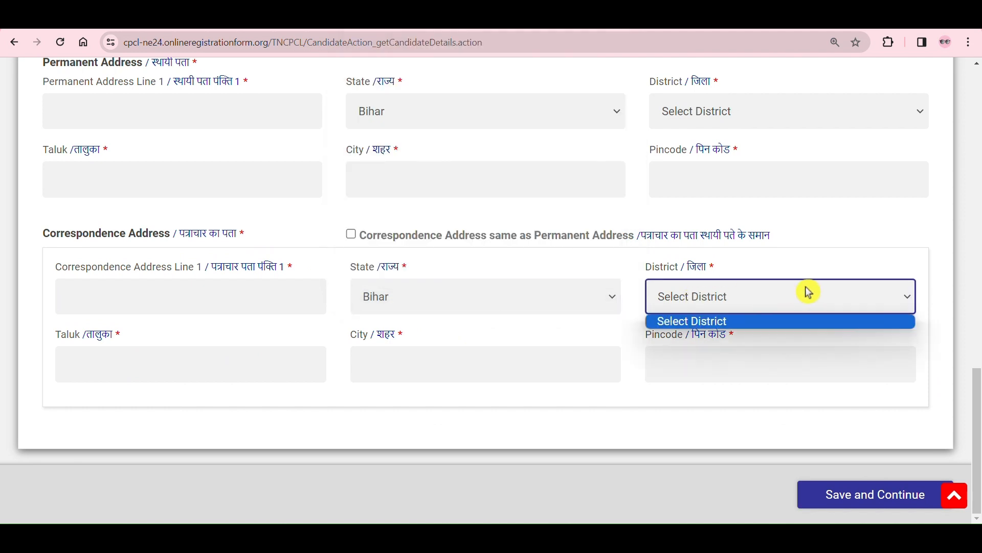
click(930, 303)
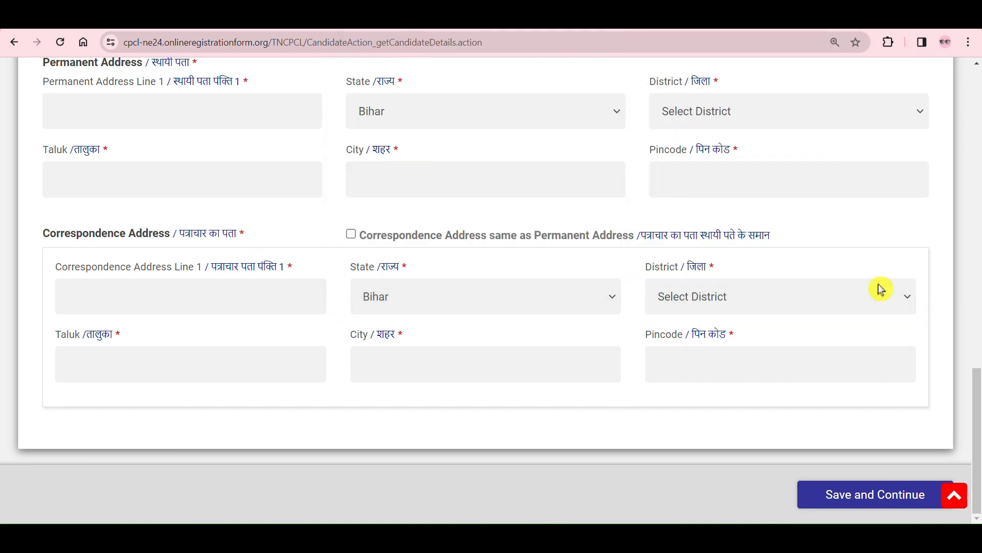
click(255, 371)
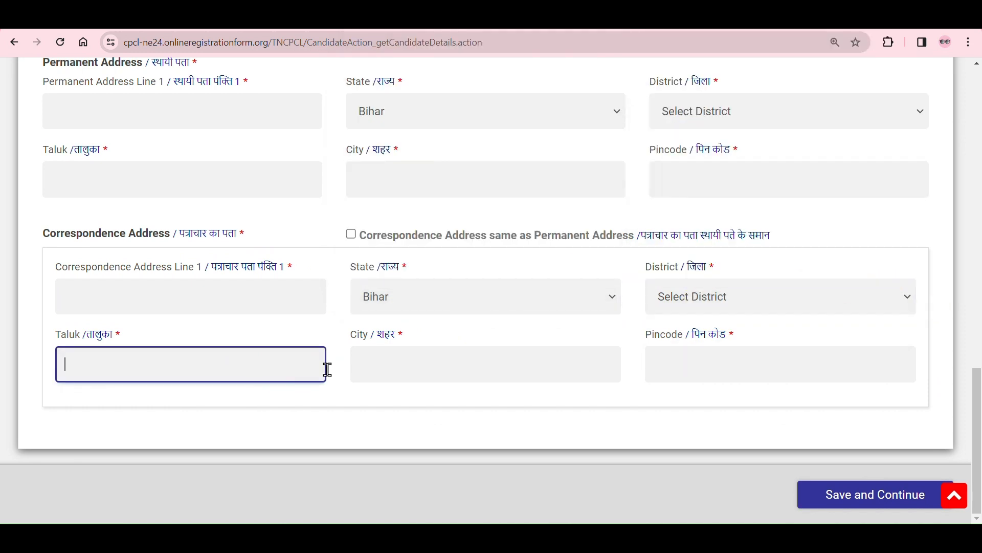
click(544, 359)
click(708, 367)
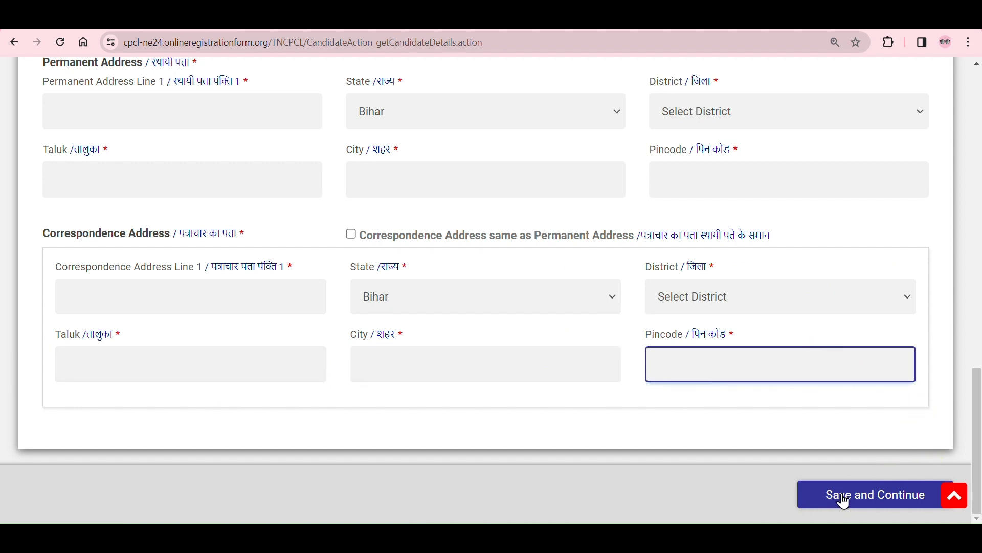
click(858, 504)
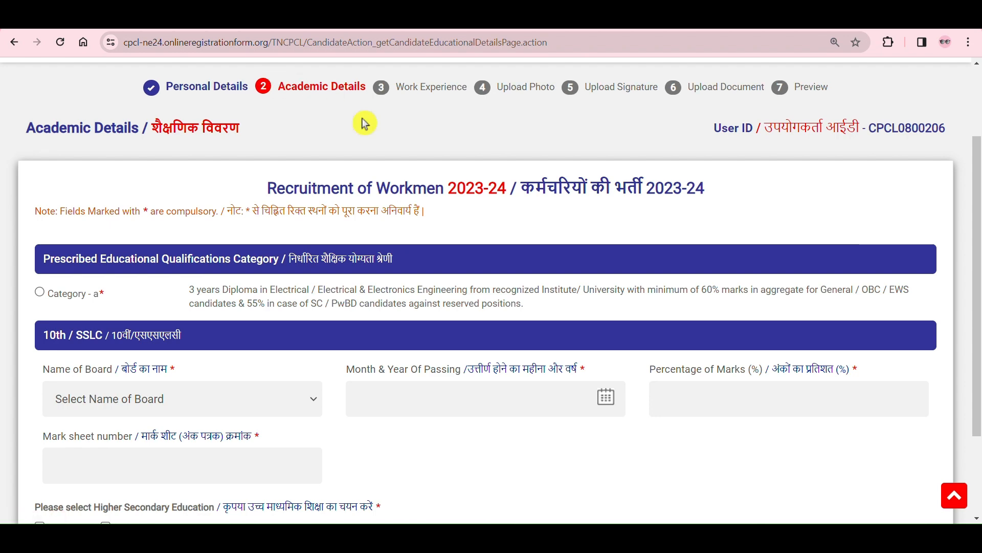
Step: Read the 3-year electrical diploma requirement and choose Category - a as the prescribed educational qualification
scroll(445, 154, down, 2)
drag(318, 82, 436, 89)
click(436, 89)
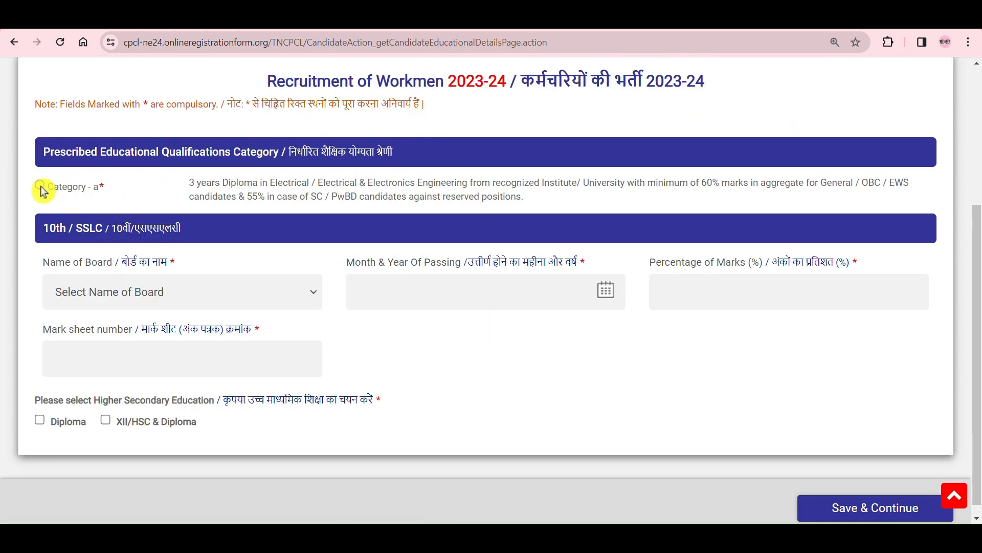
drag(229, 182, 578, 202)
click(957, 196)
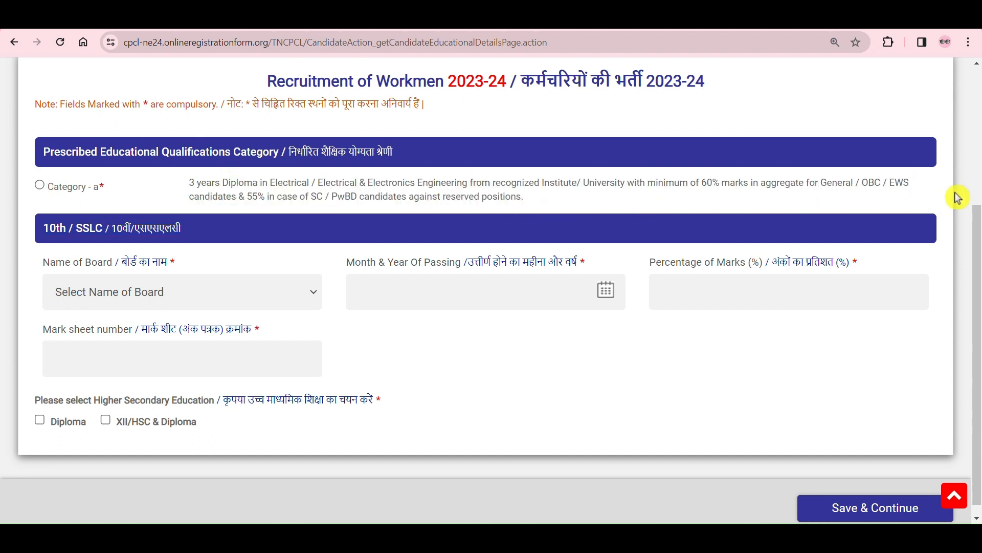
click(44, 188)
scroll(281, 172, down, 1)
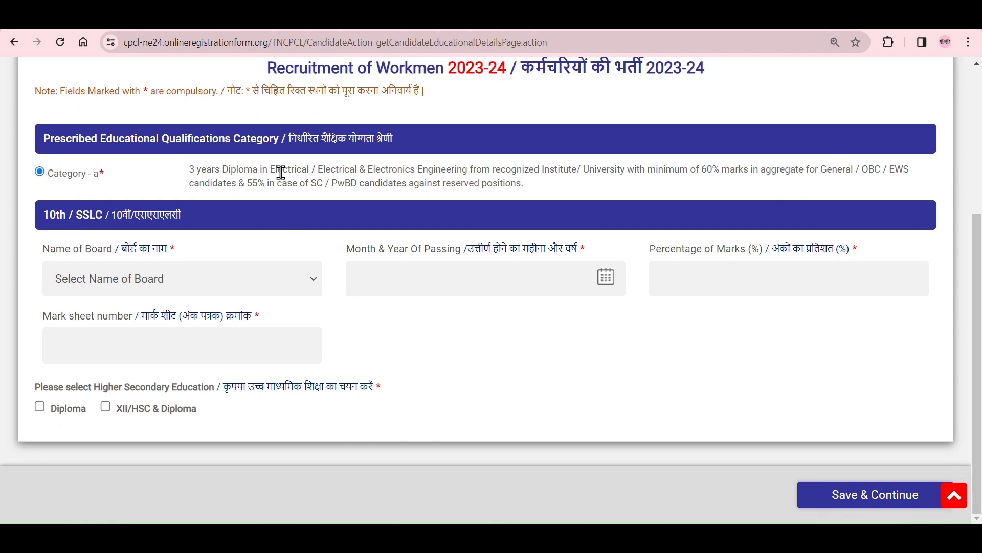
Step: Set the board name for the 10th / SSLC qualification to CBSE
click(126, 328)
click(182, 280)
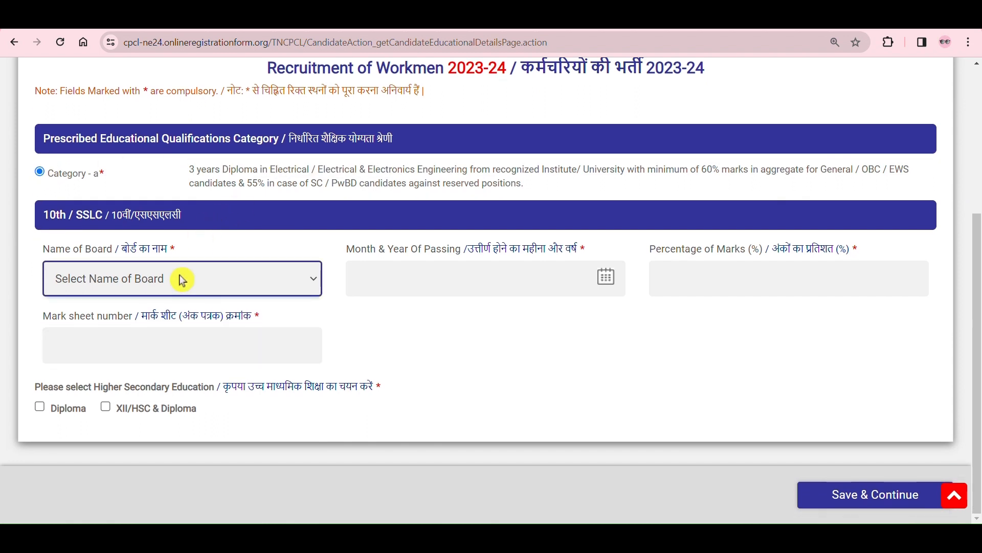
click(200, 277)
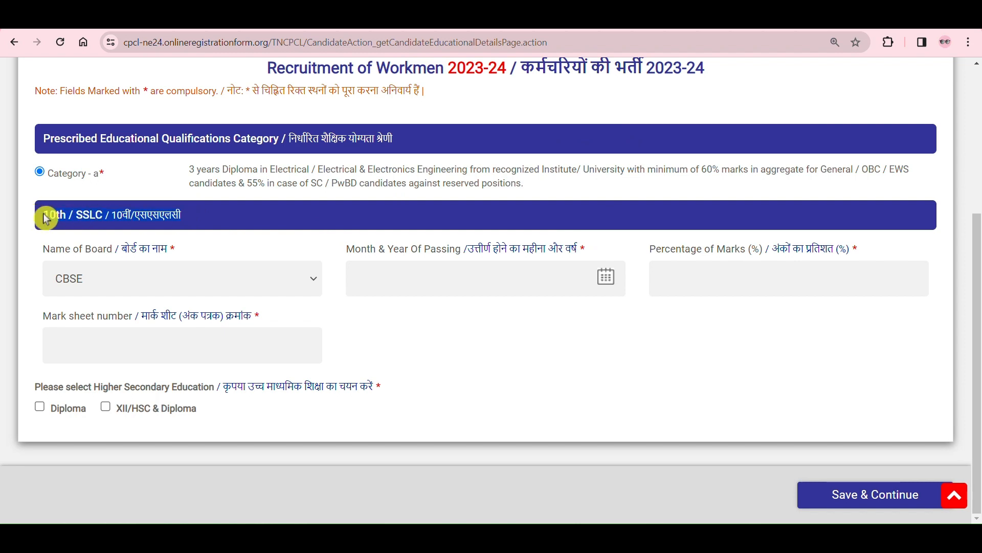
scroll(273, 267, up, 5)
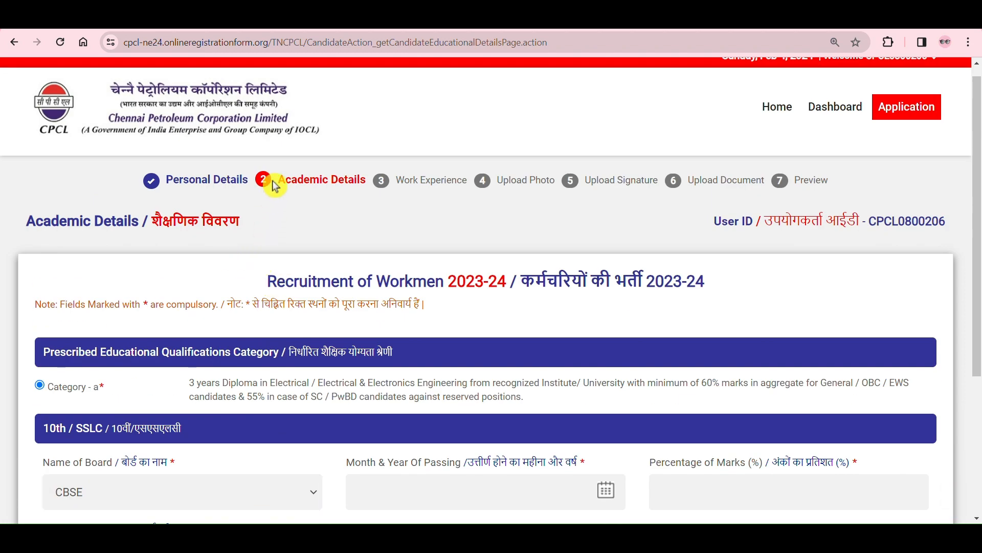
scroll(379, 225, down, 4)
Step: Try Others as the 10th board to see its extra name field, and return the board to CBSE
click(307, 279)
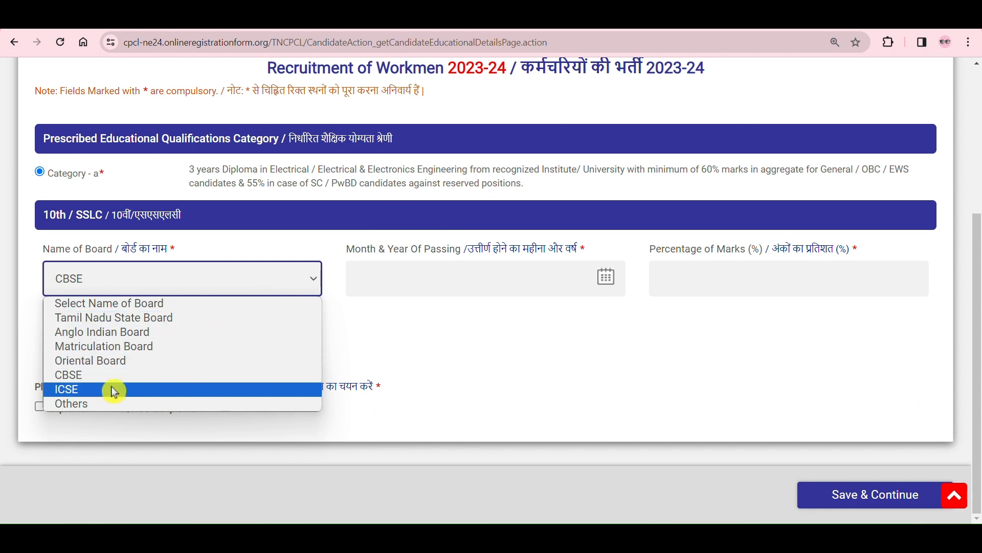
click(106, 406)
click(136, 318)
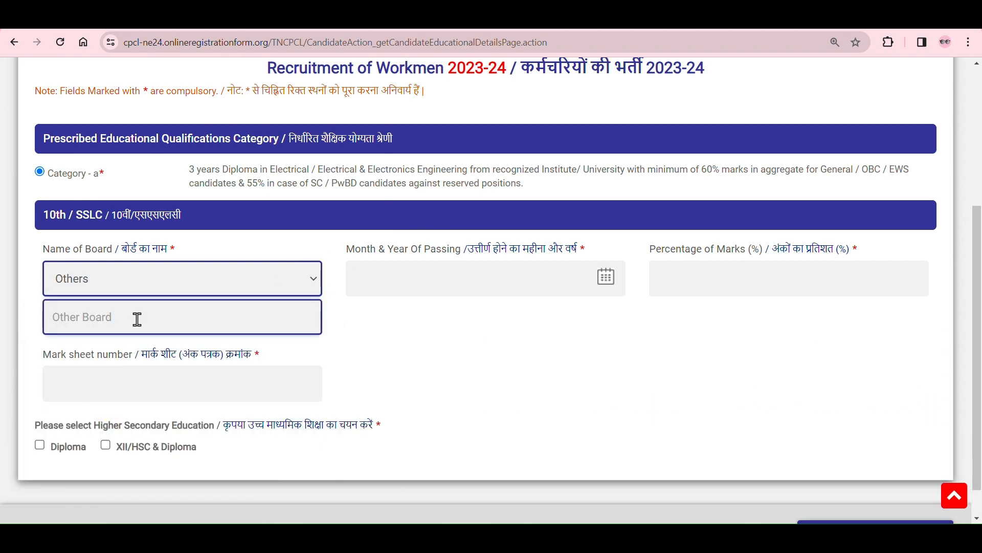
click(212, 279)
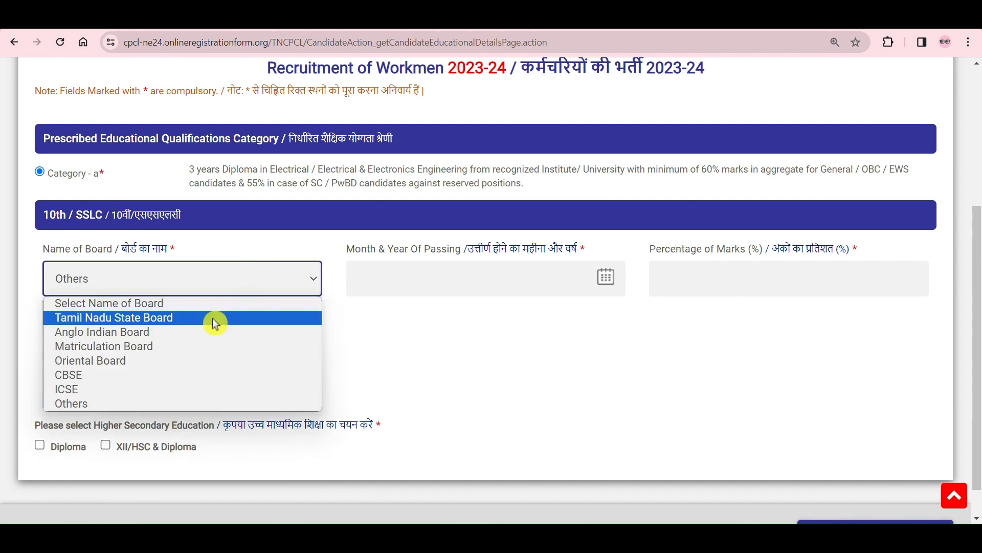
click(164, 378)
click(455, 288)
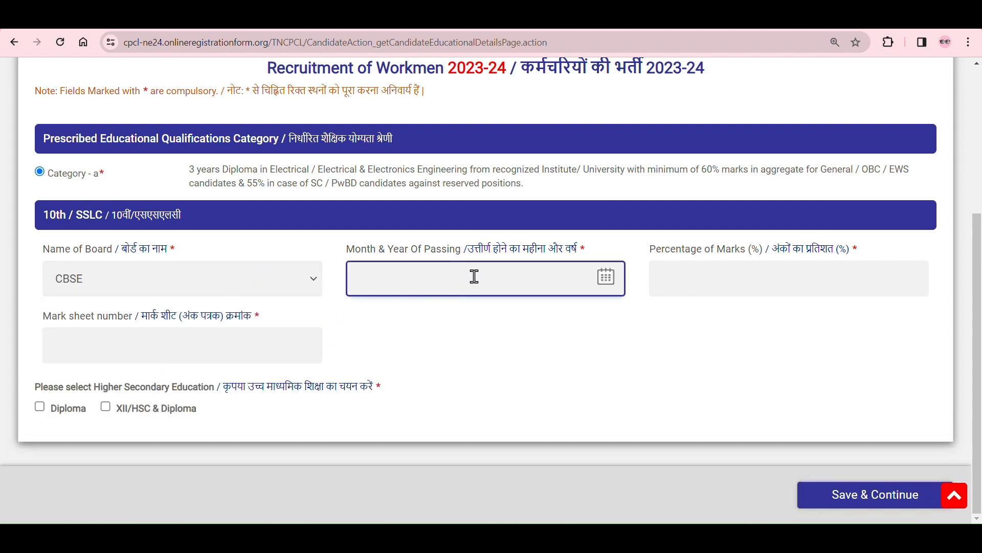
click(600, 282)
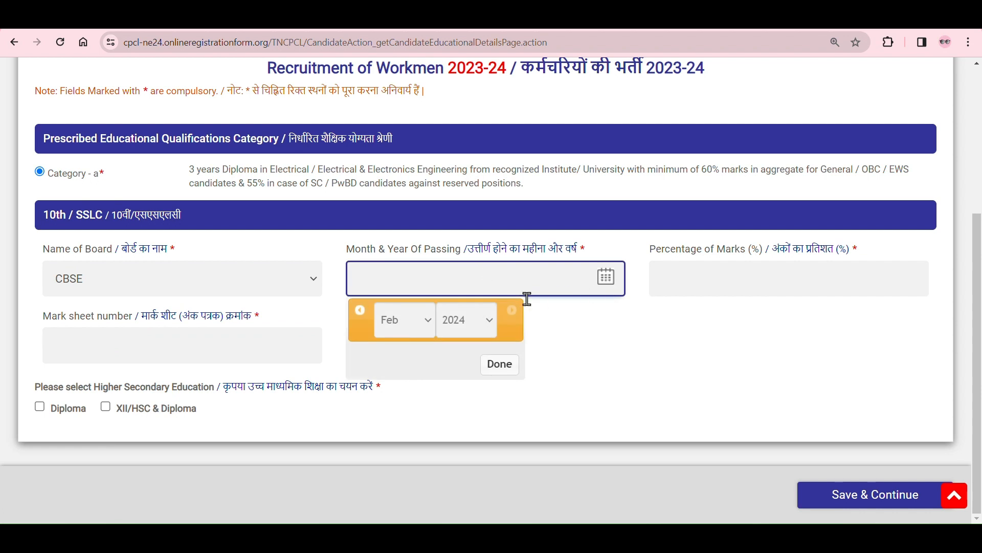
click(480, 328)
click(473, 372)
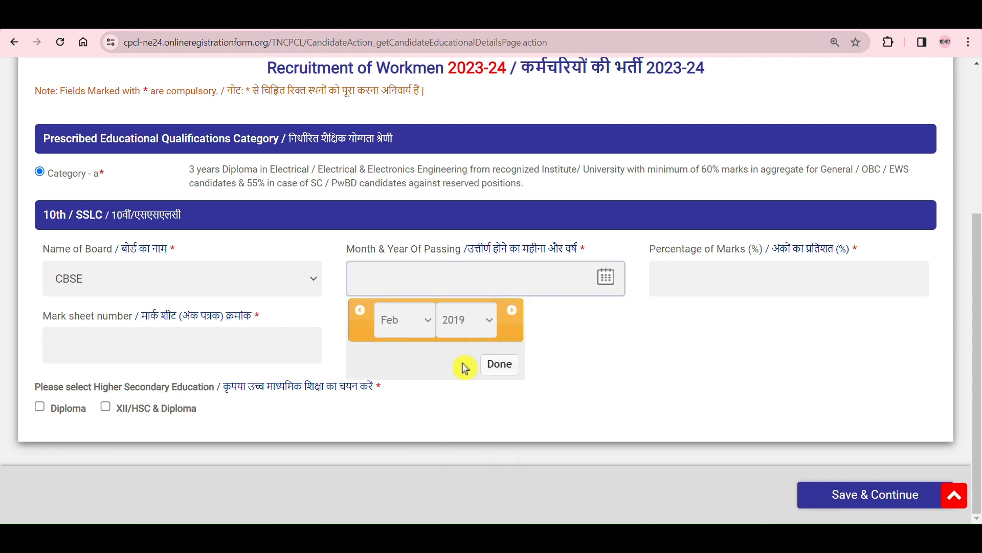
click(412, 320)
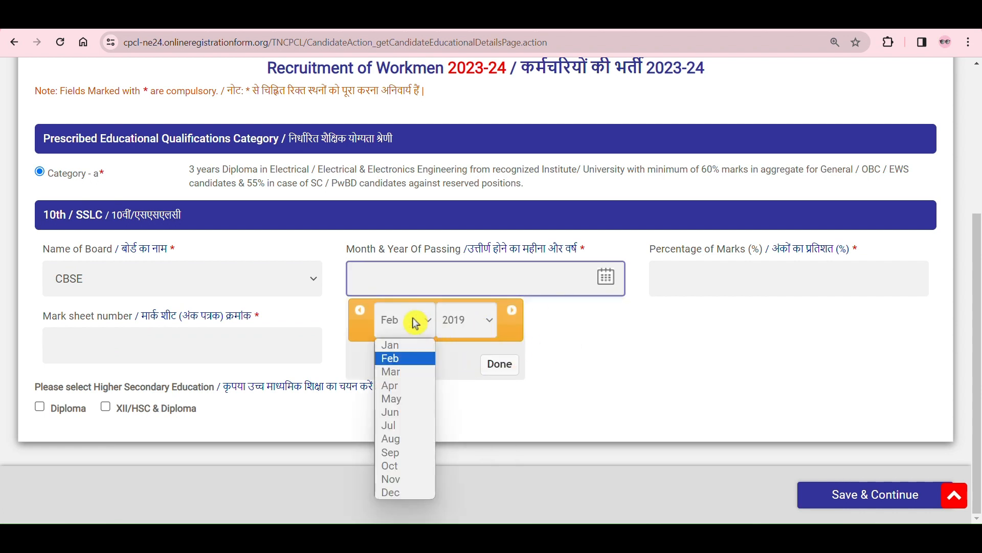
click(416, 399)
click(772, 314)
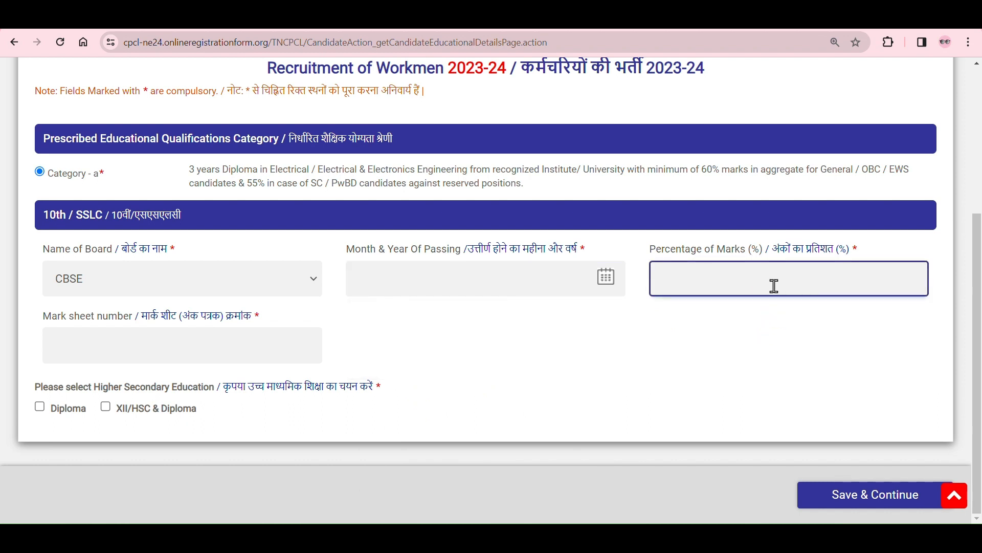
Step: Set the month and year of passing for the 10th / SSLC qualification to May 2019
click(606, 285)
click(479, 322)
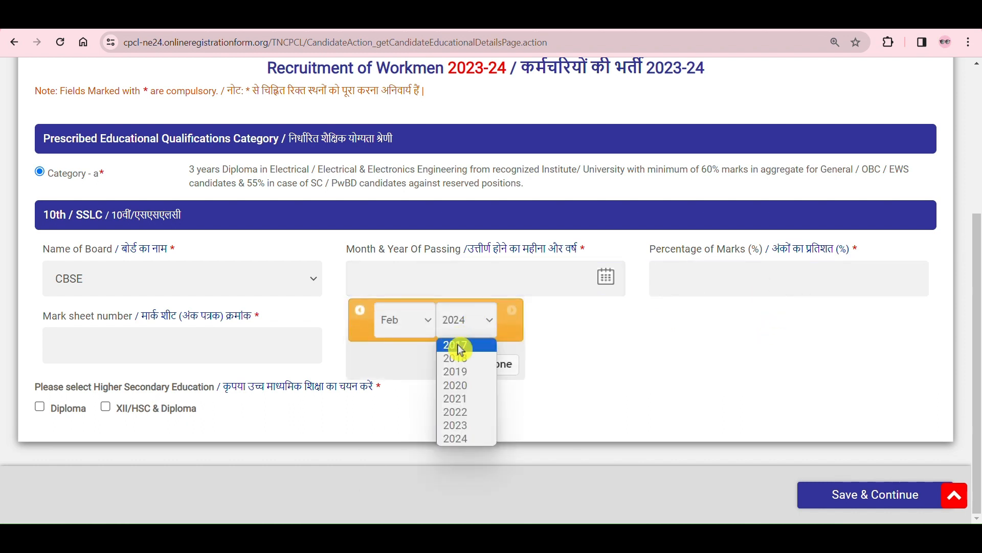
click(474, 373)
click(424, 331)
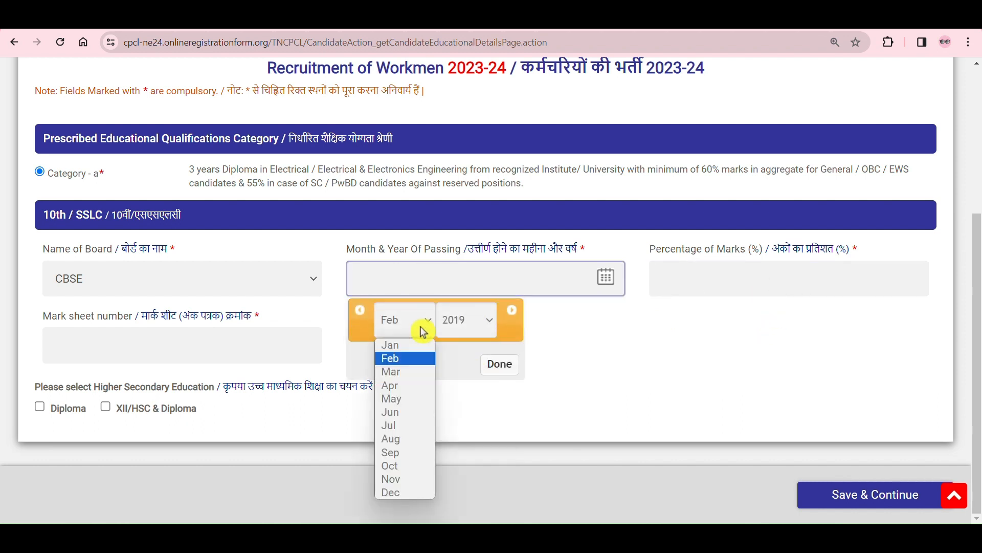
click(417, 398)
click(494, 364)
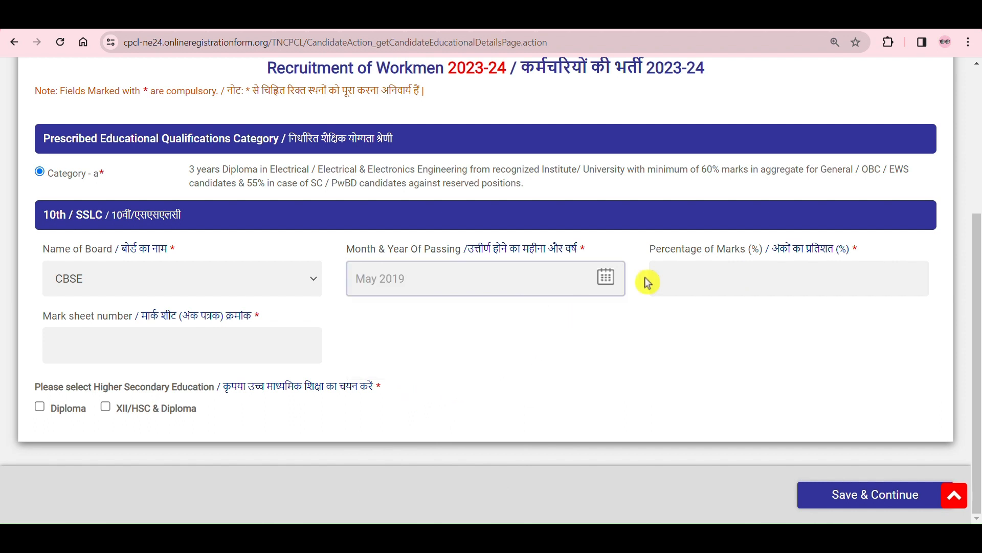
Step: Check the 10th percentage of marks and mark sheet number fields and the higher secondary education choice
click(748, 271)
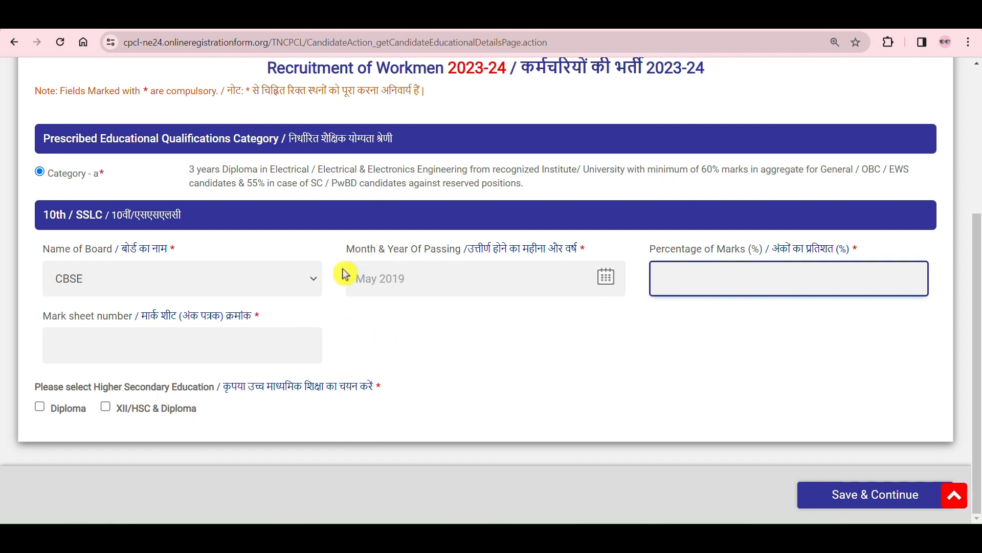
click(213, 355)
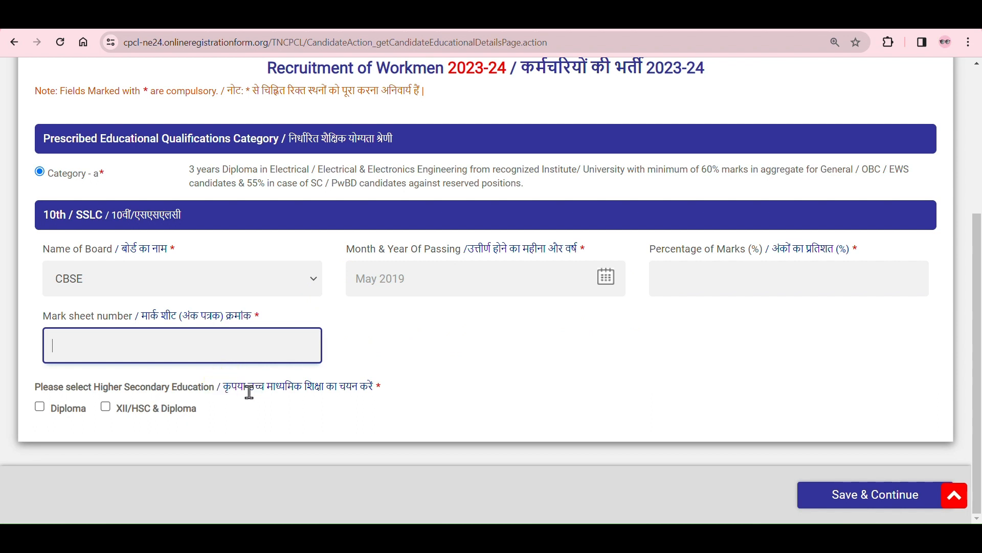
drag(95, 389, 201, 388)
click(229, 418)
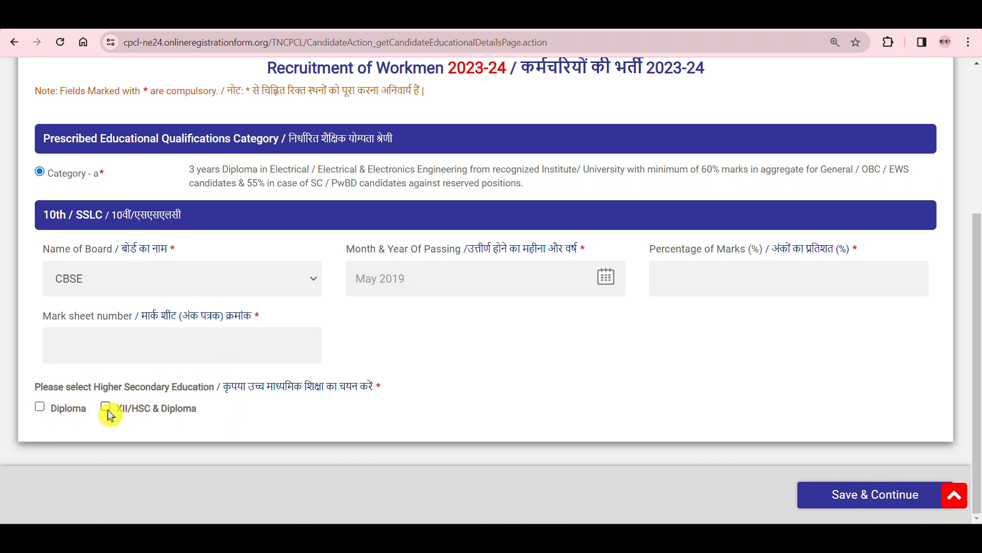
Step: Mark Diploma as the higher secondary education and set the diploma specialization to Electrical
click(41, 407)
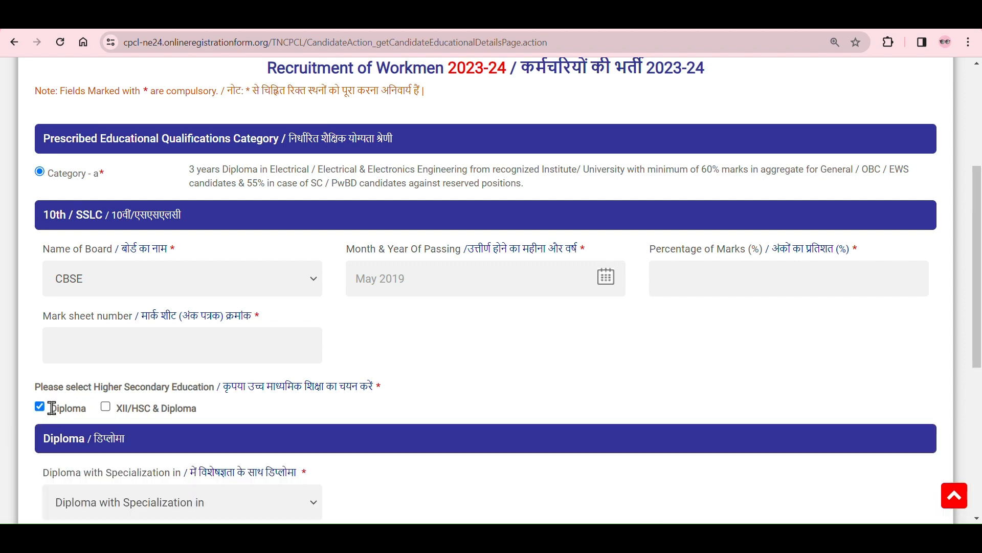
scroll(301, 402, down, 6)
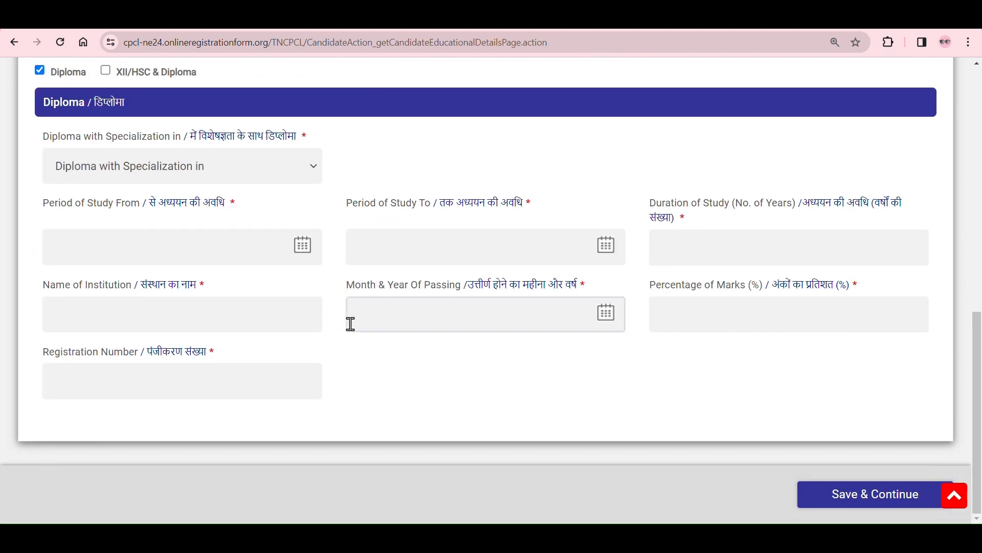
scroll(315, 261, up, 2)
scroll(318, 265, down, 2)
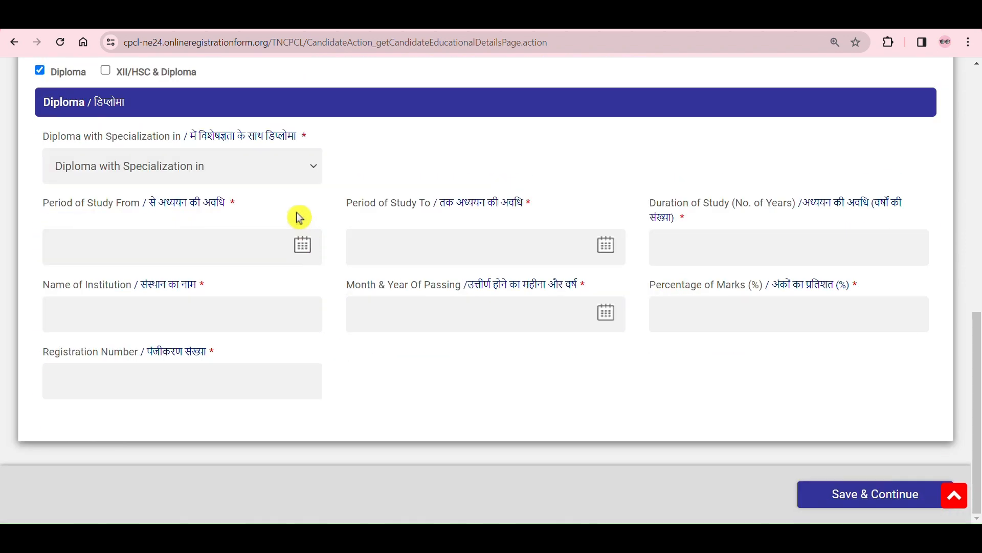
click(293, 180)
click(275, 204)
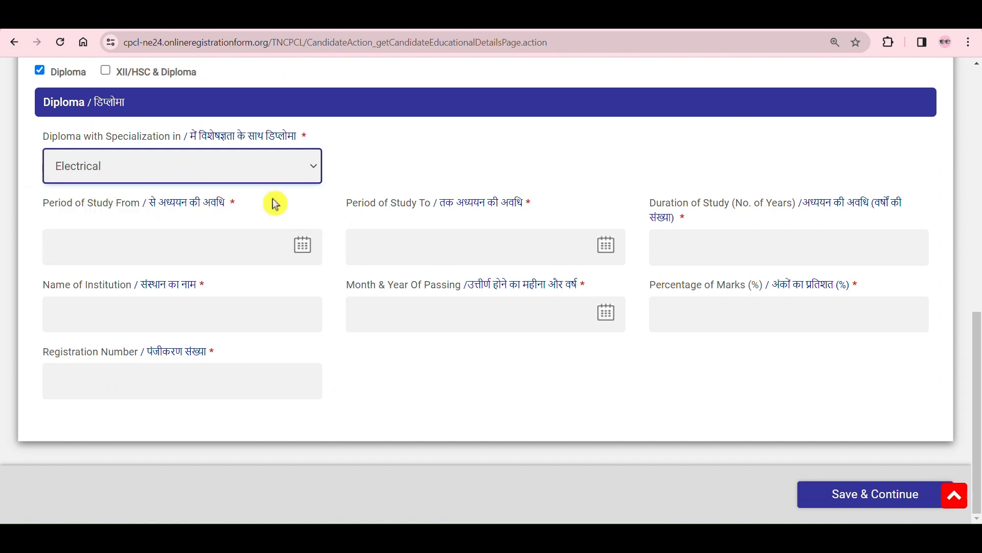
Step: Try Electrical & Electronics as the diploma specialization and switch it back to Electrical
click(303, 179)
click(278, 221)
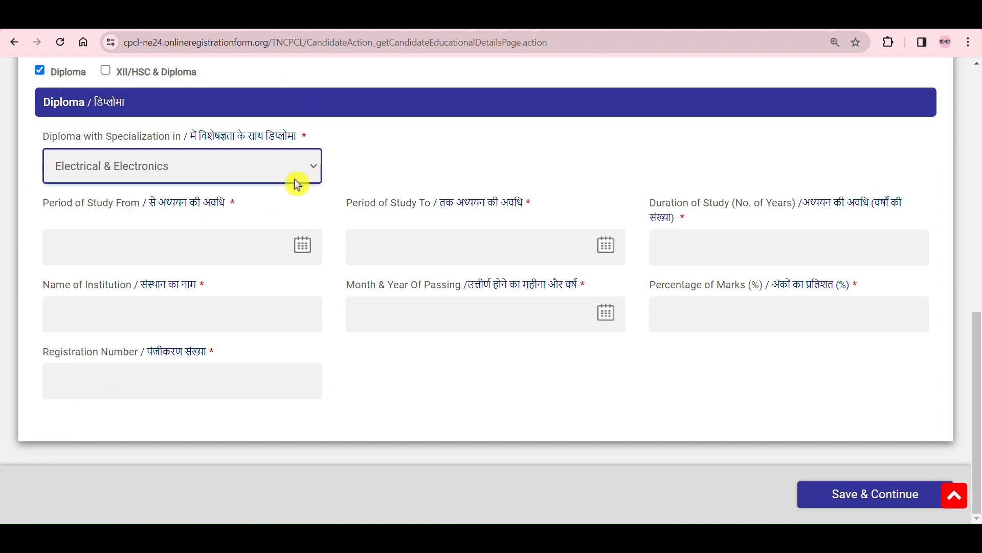
click(295, 181)
click(283, 203)
Step: Set the diploma's period of study to run from 2021 to 2024
click(286, 239)
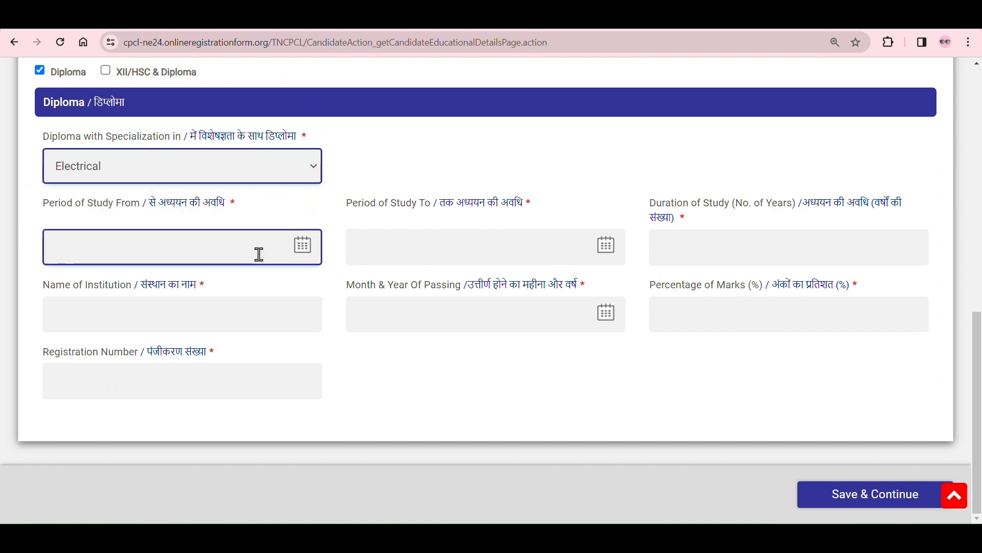
click(303, 253)
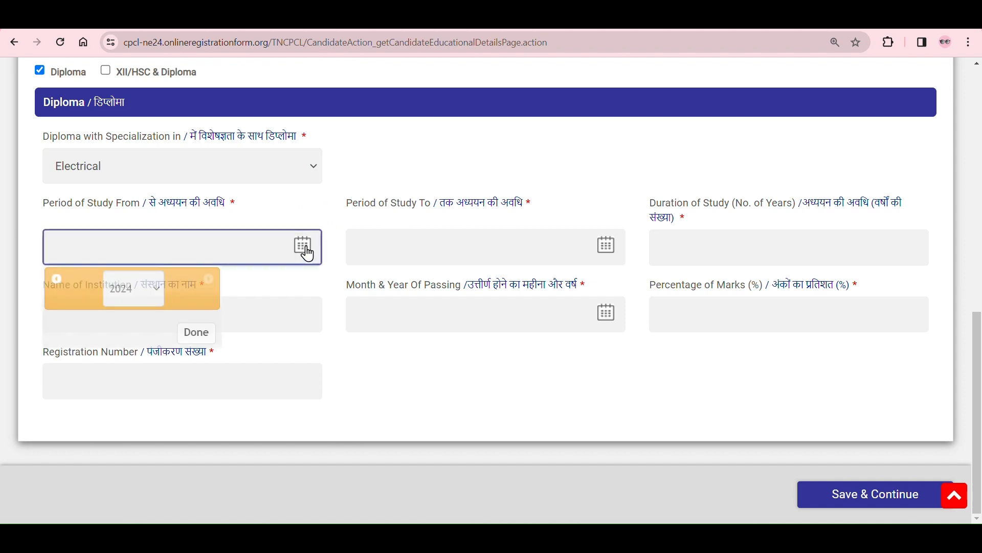
click(163, 295)
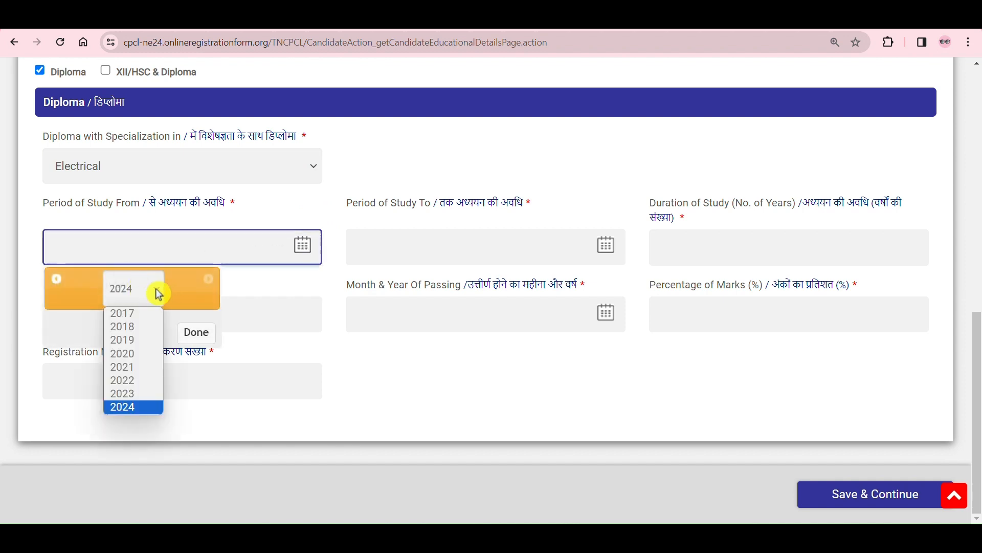
click(139, 363)
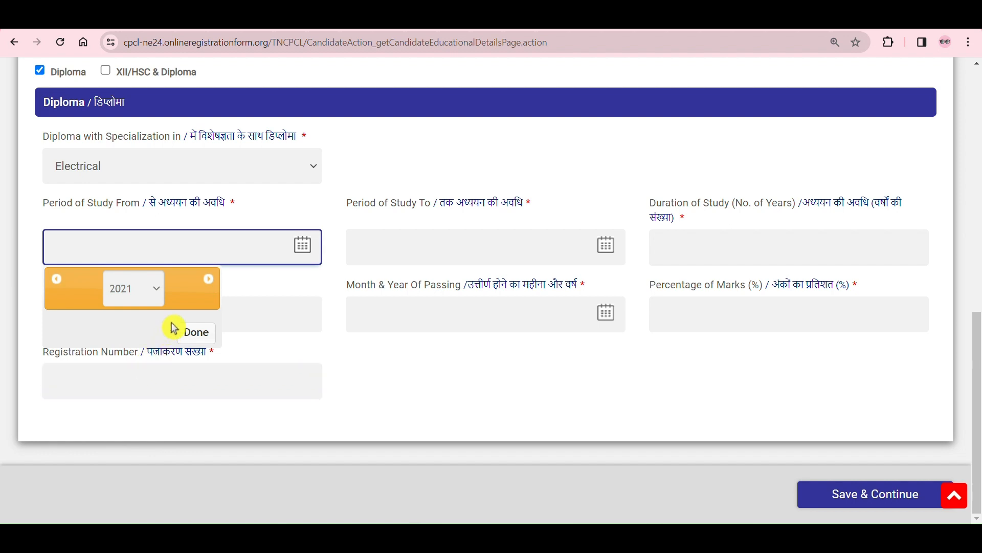
click(197, 334)
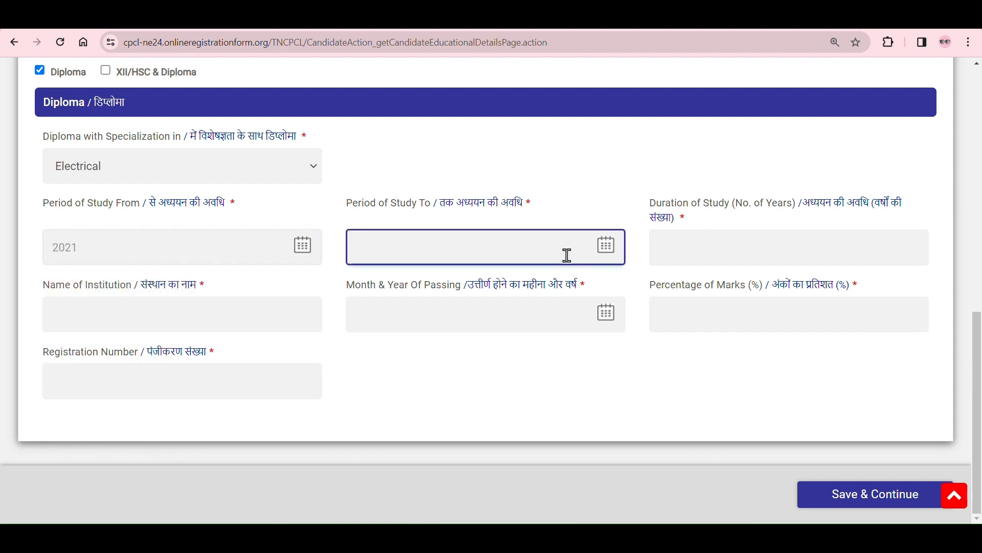
click(612, 257)
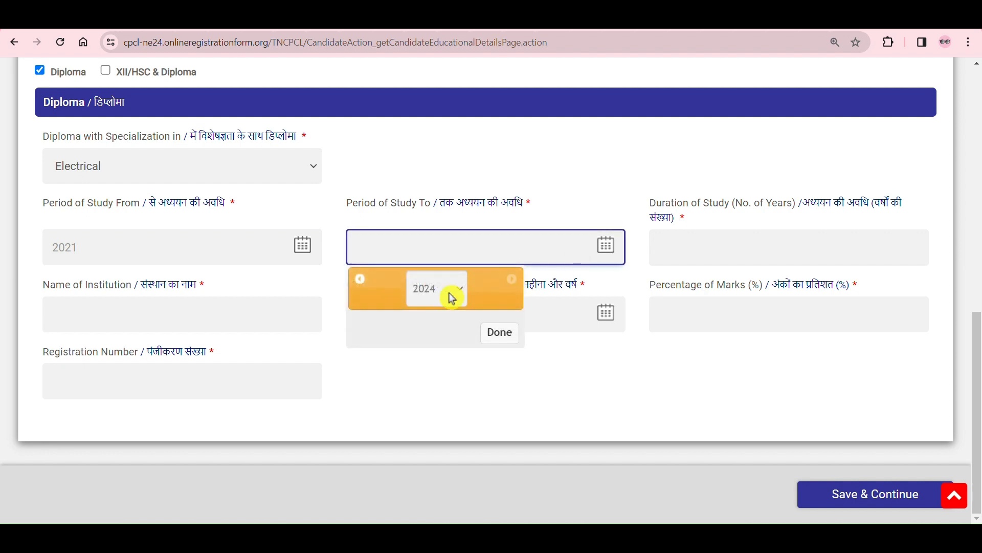
click(499, 334)
click(744, 241)
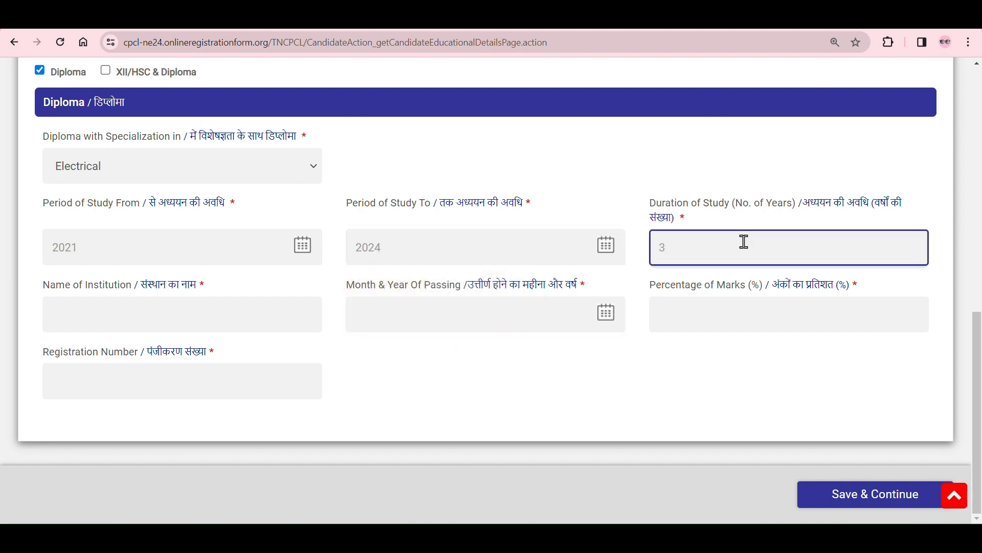
Step: Set the month and year of passing for the diploma to January 2024
click(285, 320)
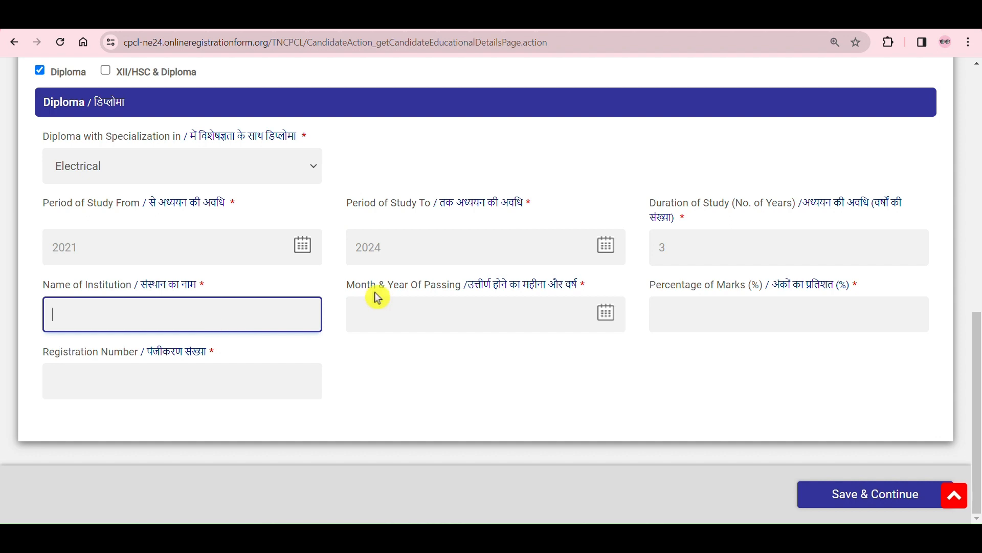
click(608, 322)
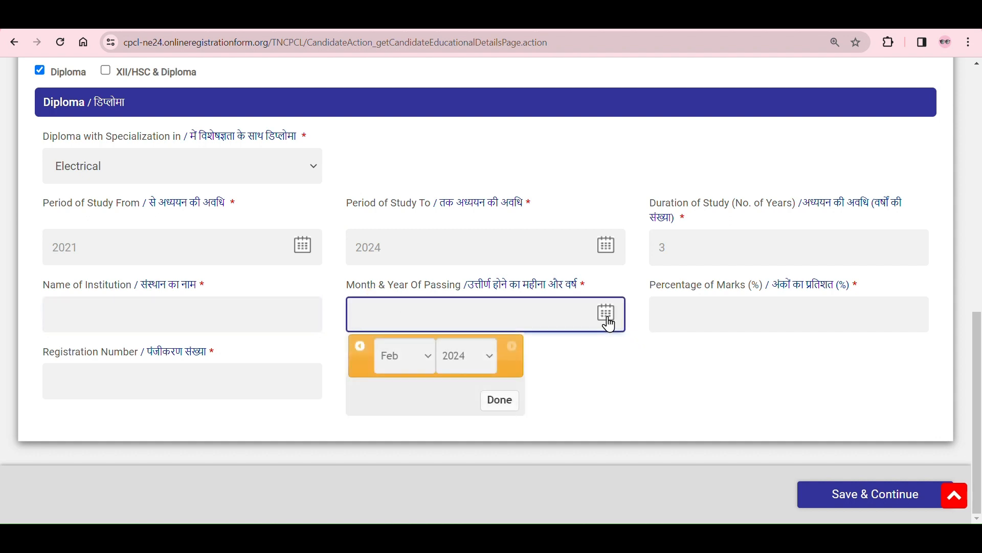
click(427, 369)
click(413, 382)
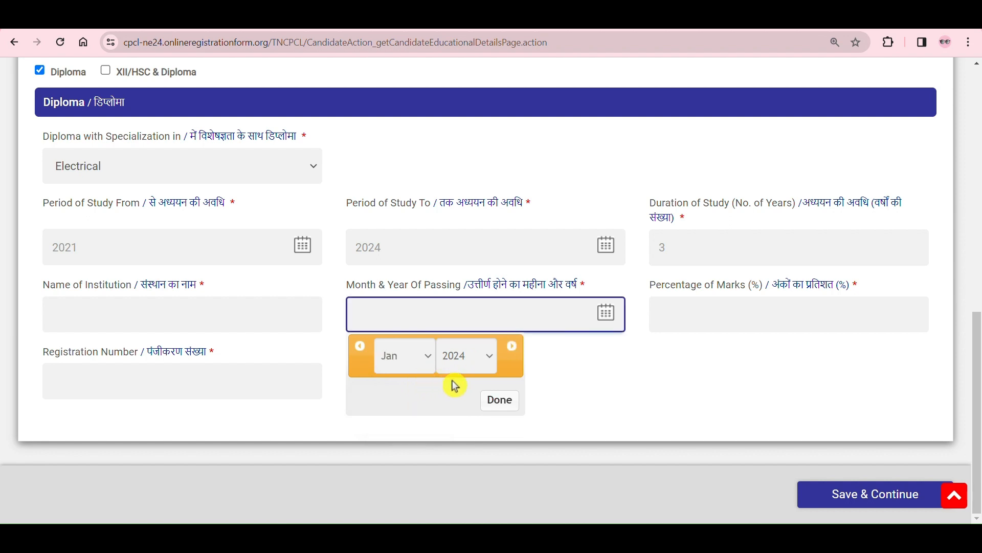
click(501, 404)
Step: Finish the diploma's marks and registration number fields and save the academic details to continue to work experience
click(783, 328)
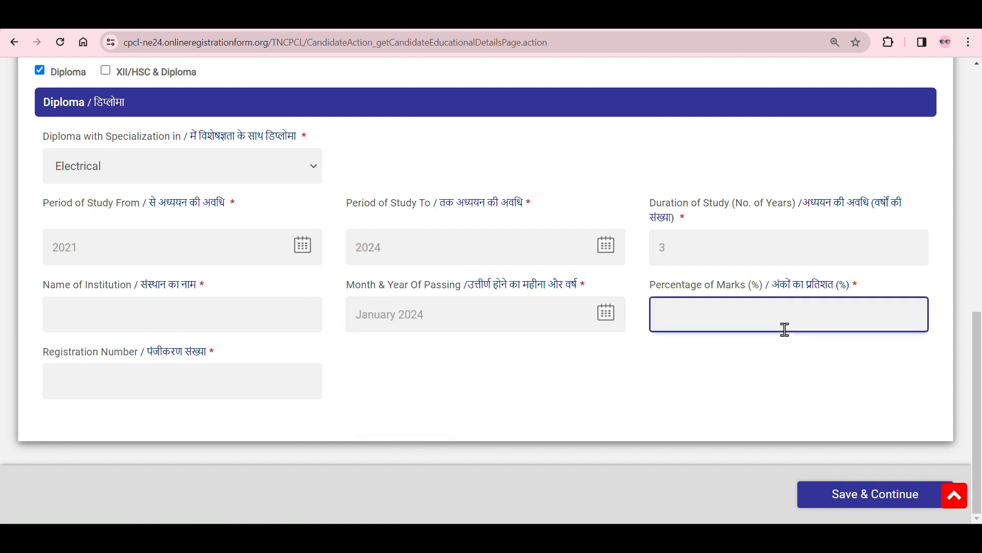
click(272, 374)
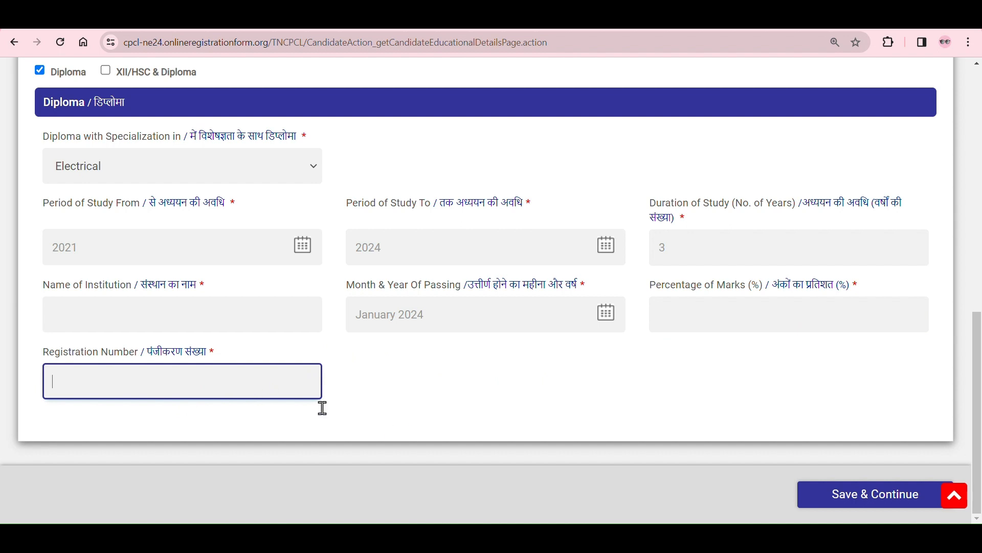
click(840, 507)
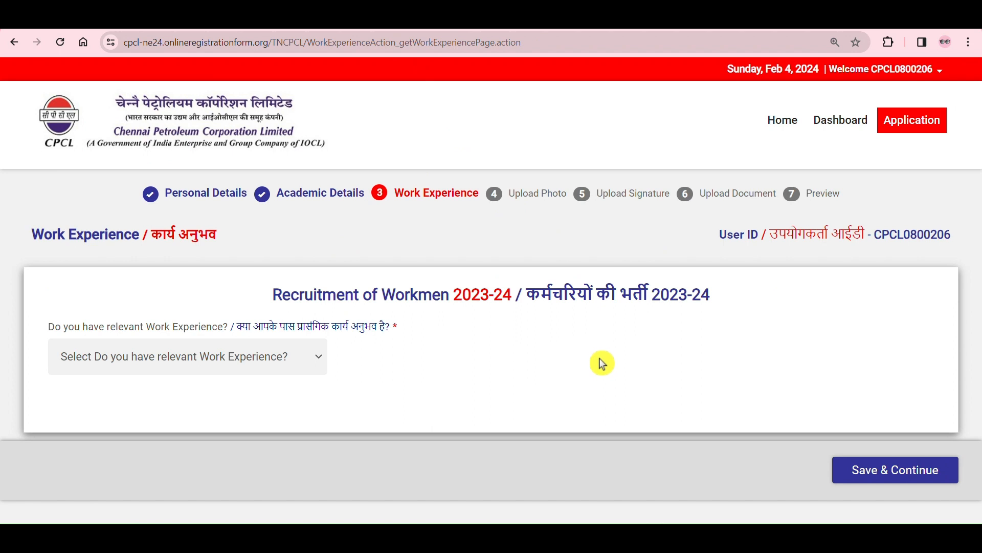
Step: Answer Yes to having relevant work experience and check the organization, position, from, to and total period fields
click(281, 362)
click(259, 399)
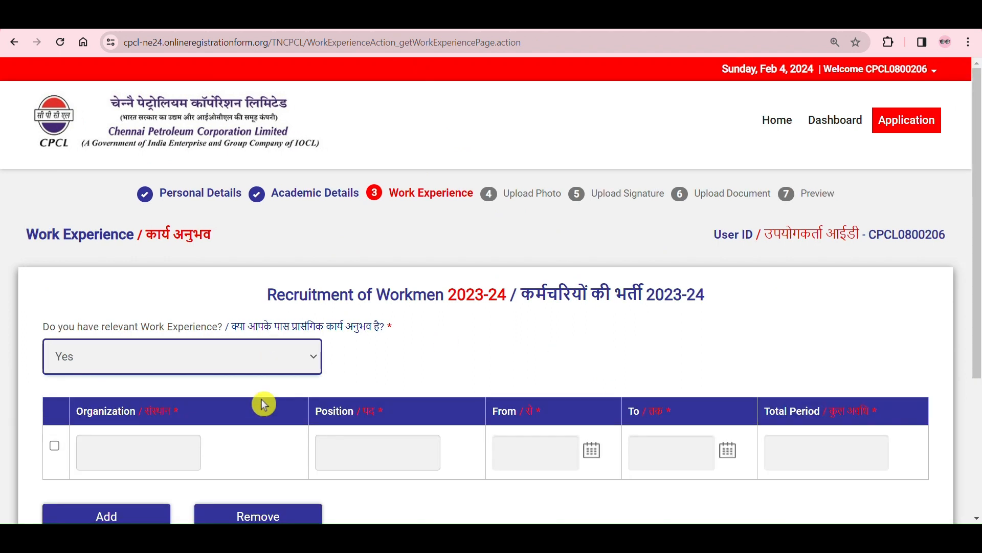
scroll(394, 362, down, 4)
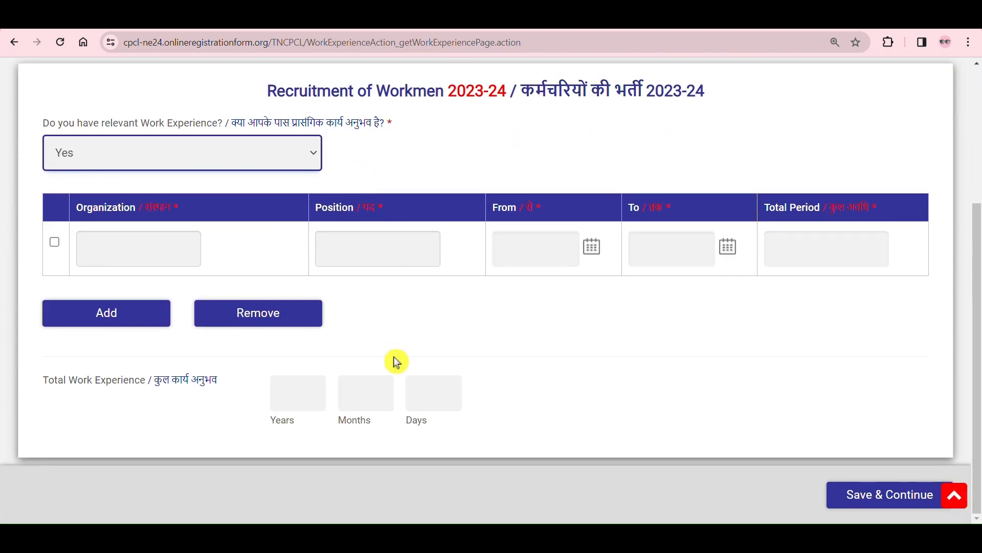
click(136, 246)
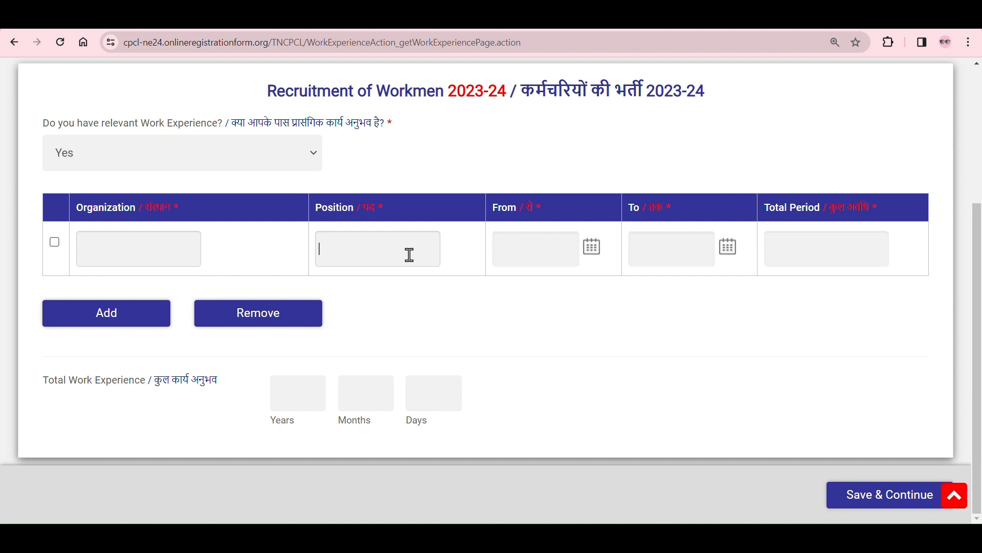
click(592, 251)
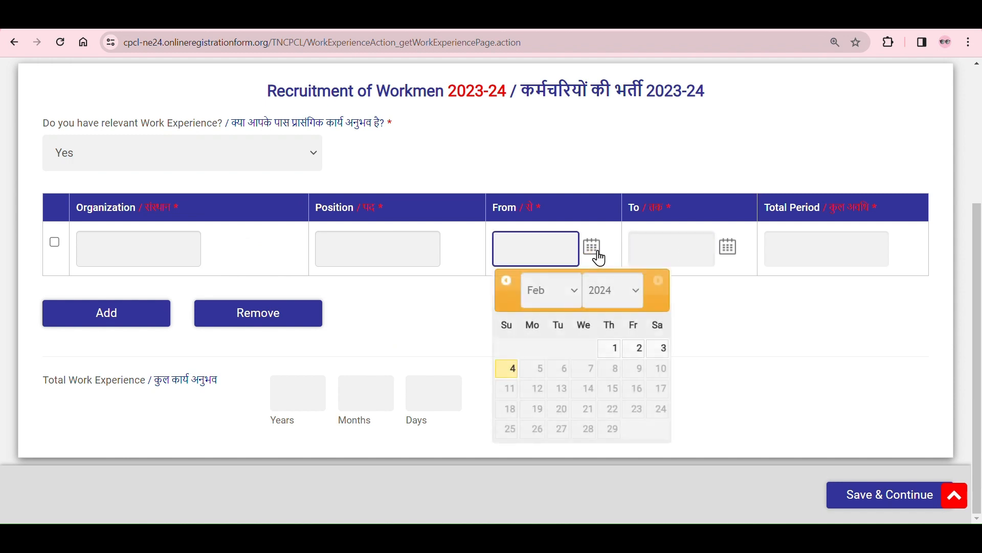
click(692, 335)
click(726, 254)
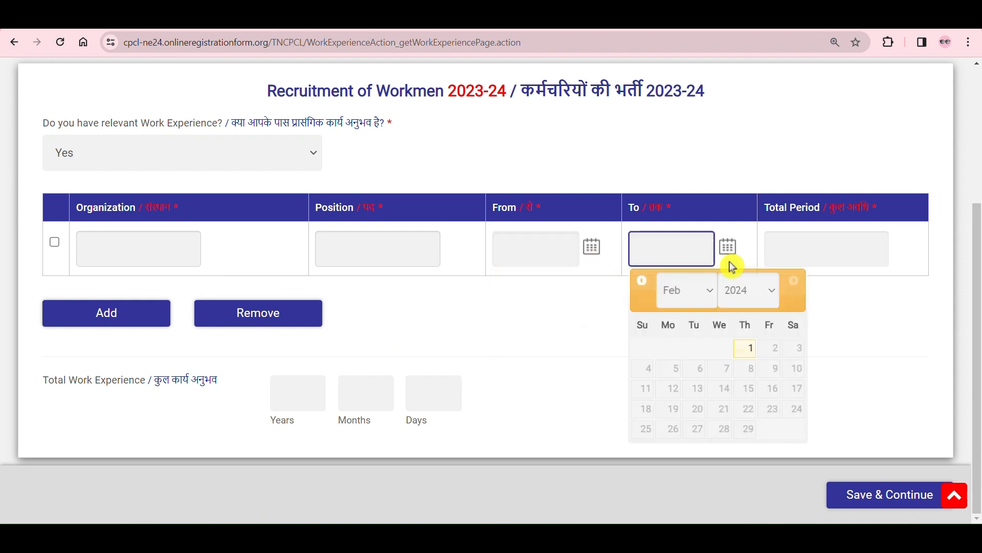
click(827, 292)
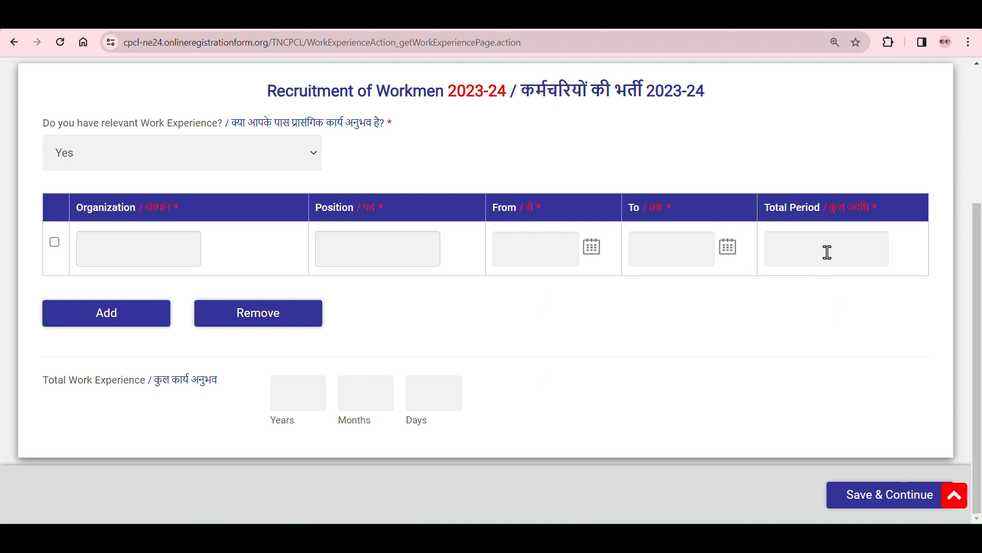
Step: Try adding extra rows to the work experience table and removing selected ones
click(130, 326)
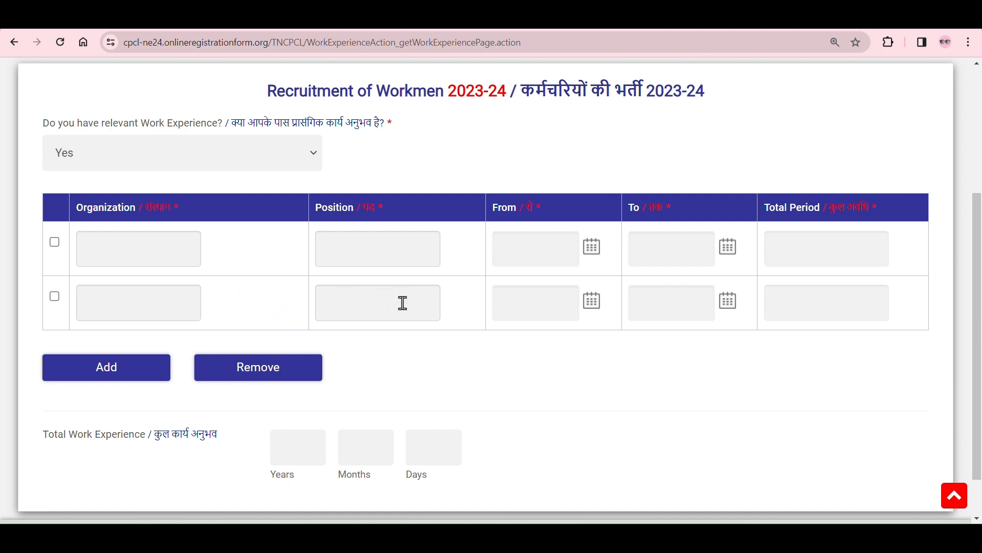
click(55, 299)
click(252, 368)
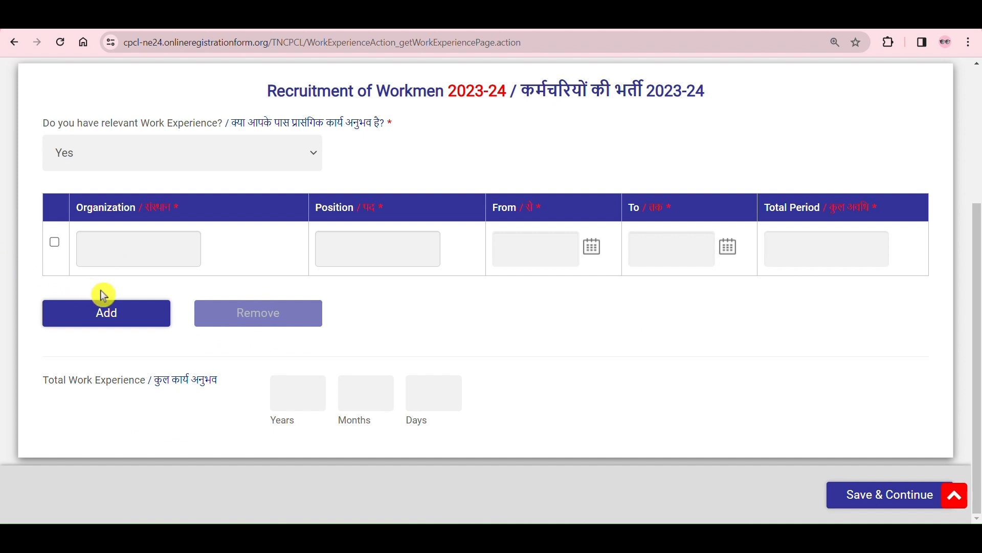
click(110, 312)
click(109, 361)
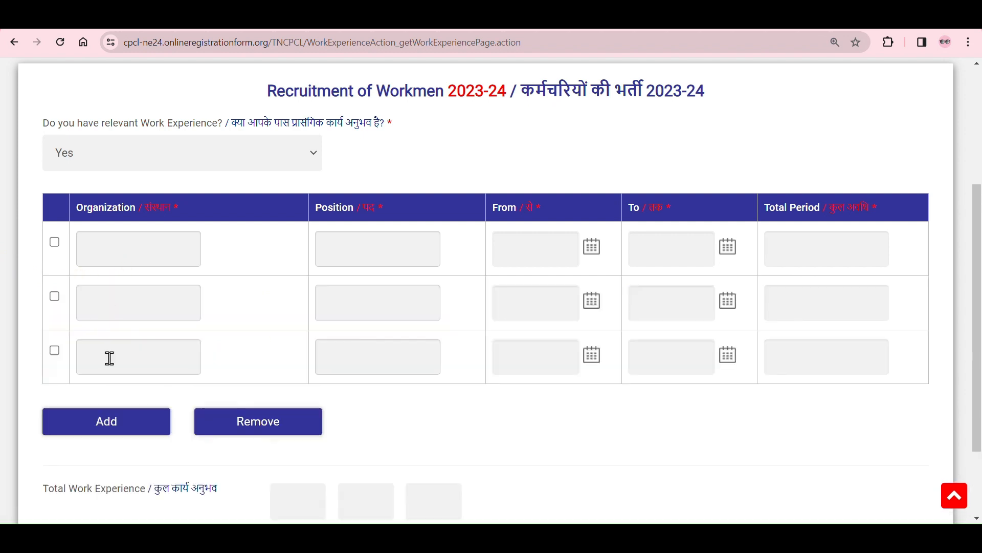
click(55, 350)
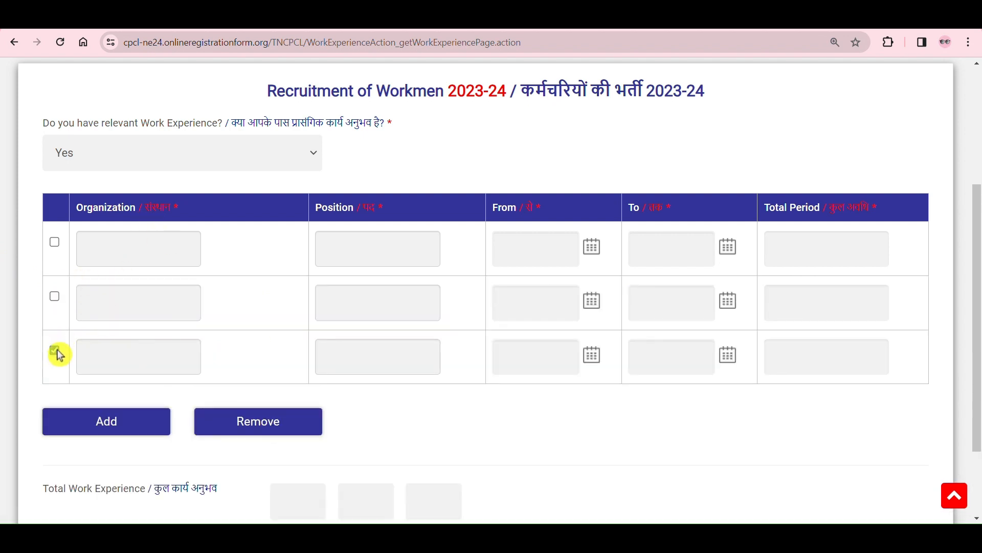
click(255, 419)
Step: Check the years, months and days fields of the total work experience
scroll(306, 405, down, 2)
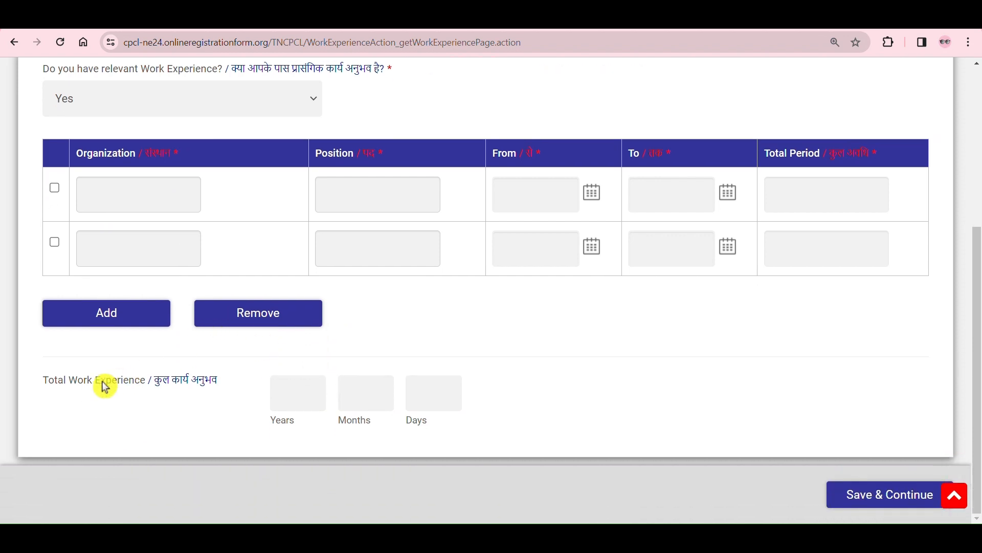
drag(49, 388, 138, 403)
click(136, 409)
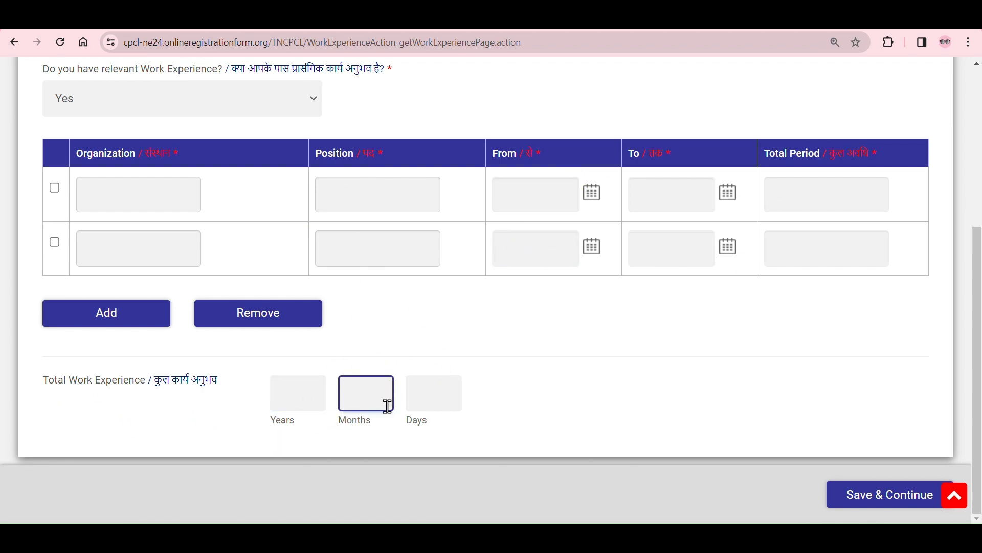
scroll(734, 373, up, 2)
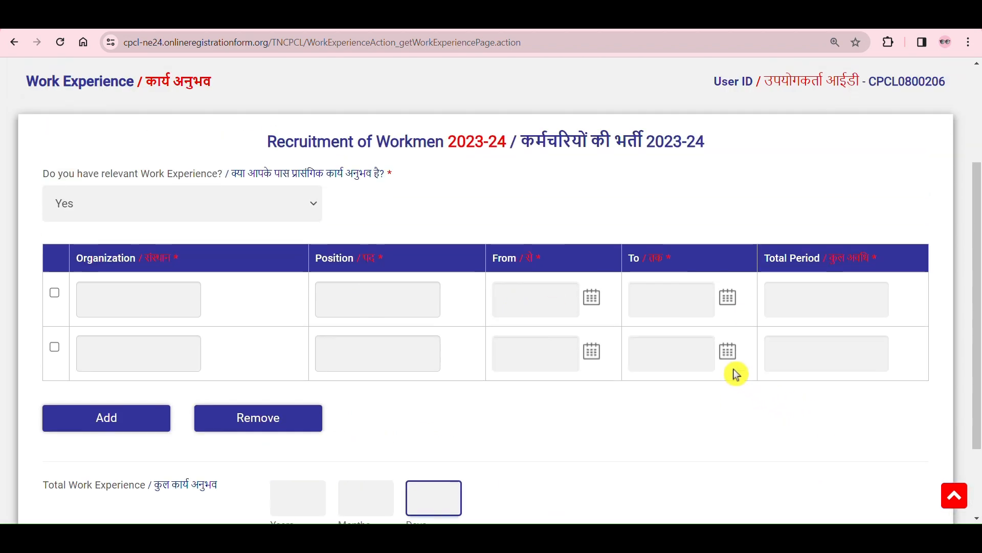
scroll(511, 297, down, 2)
scroll(317, 230, up, 5)
Step: Try No as the relevant work experience answer and switch it back to Yes
click(307, 322)
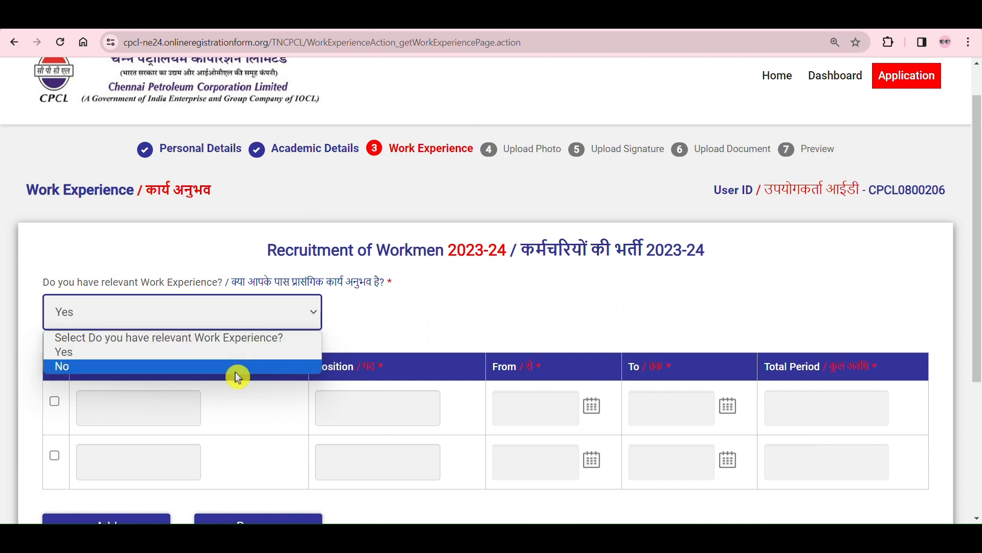
click(237, 370)
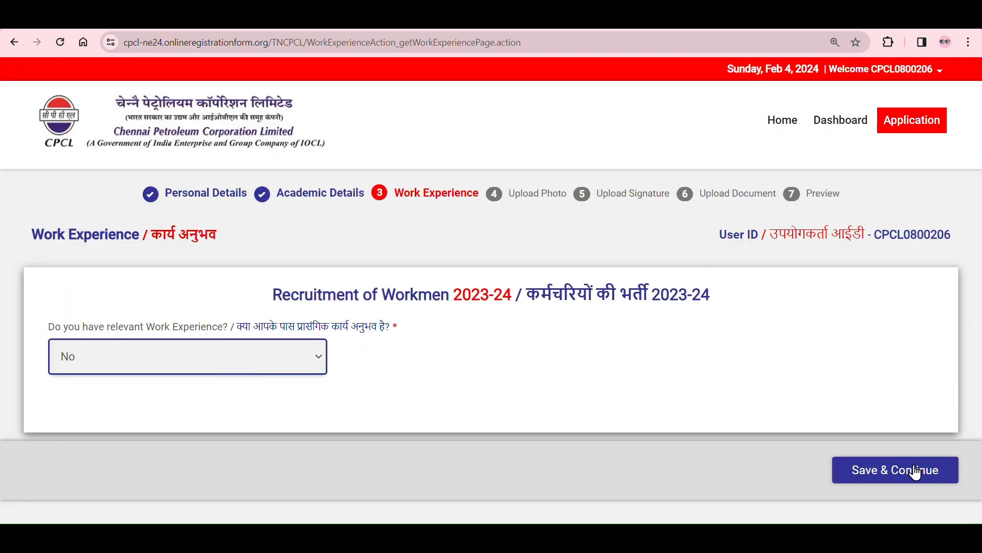
click(303, 365)
click(300, 400)
scroll(615, 402, down, 4)
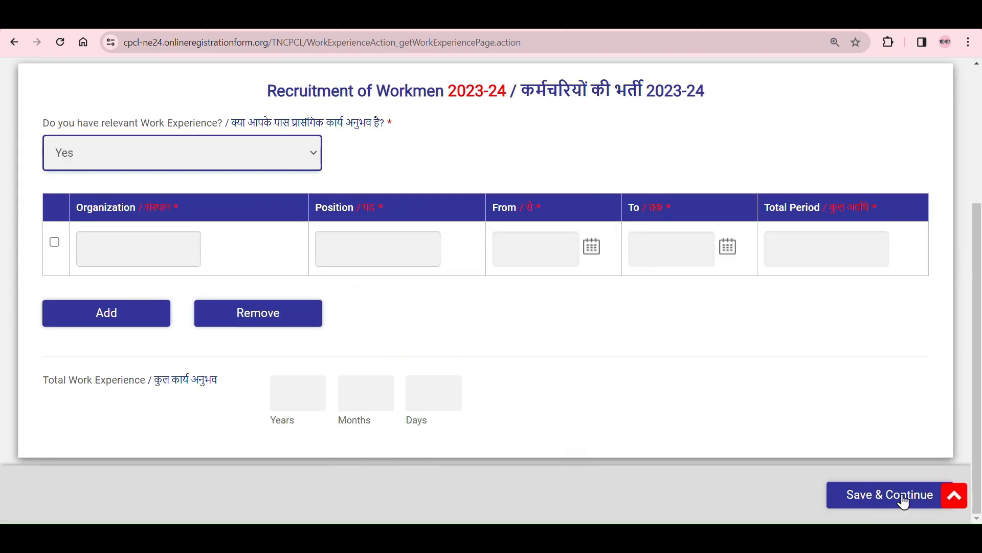
Step: Set the relevant work experience answer to No and save it to continue to the photo upload
click(312, 153)
click(285, 206)
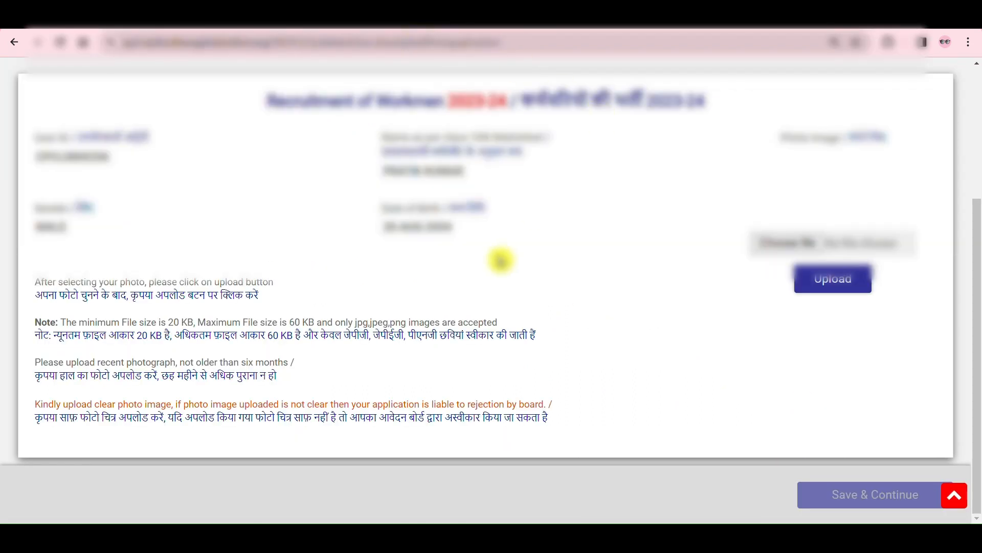
Step: Read the photo upload instructions on file size, accepted image formats and how recent the photograph must be
drag(63, 283, 250, 296)
click(388, 296)
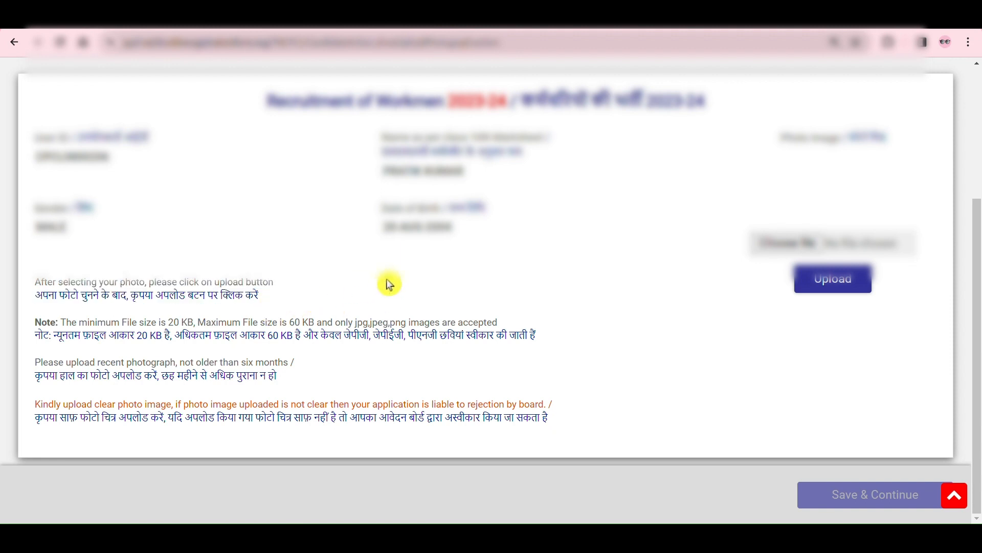
drag(161, 319, 190, 326)
drag(281, 322, 407, 324)
click(550, 313)
drag(104, 362, 283, 364)
click(336, 378)
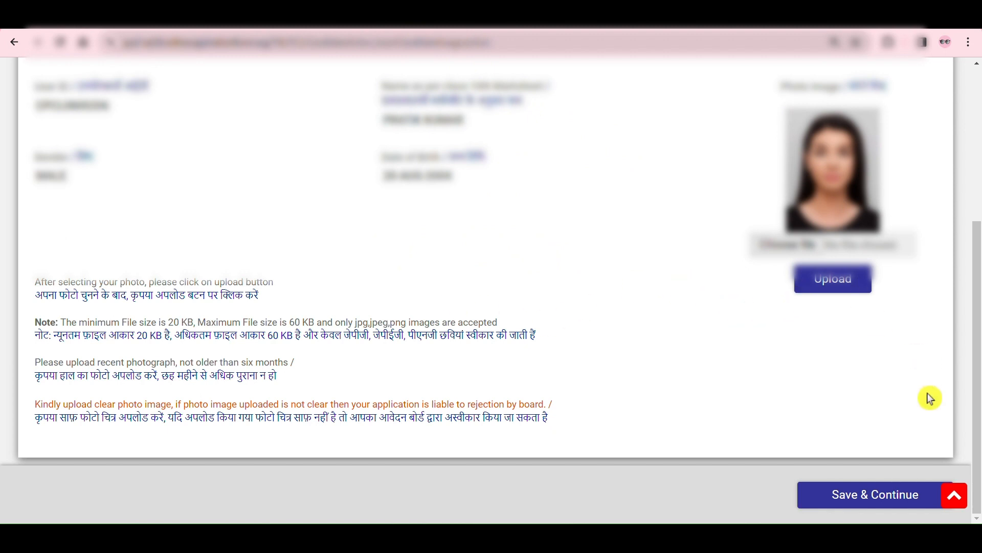
Step: Save the uploaded photo and continue to the signature upload
click(896, 503)
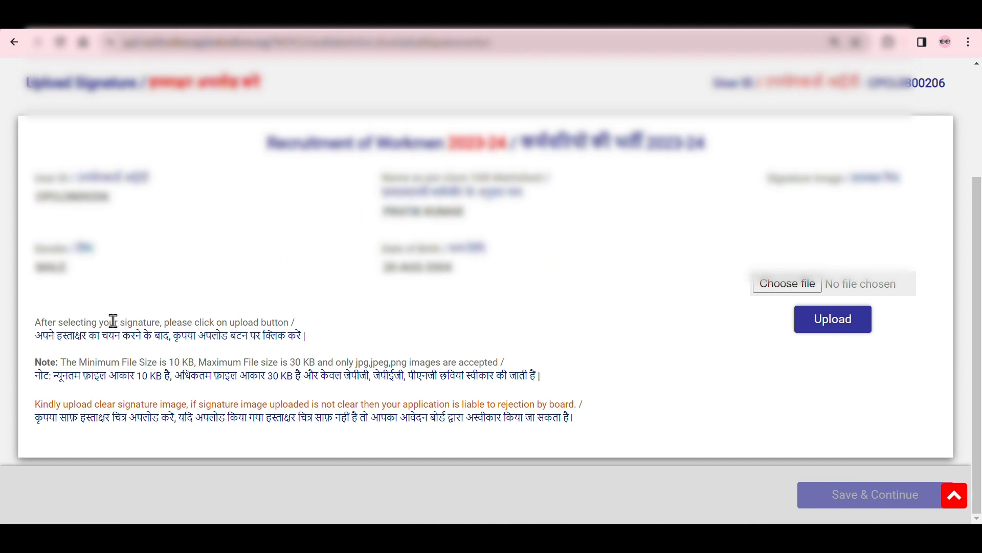
Step: Read the signature upload instructions on minimum and maximum file size and accepted image formats
drag(113, 321, 312, 323)
click(332, 328)
drag(174, 363, 188, 363)
drag(281, 363, 425, 361)
click(360, 334)
click(455, 337)
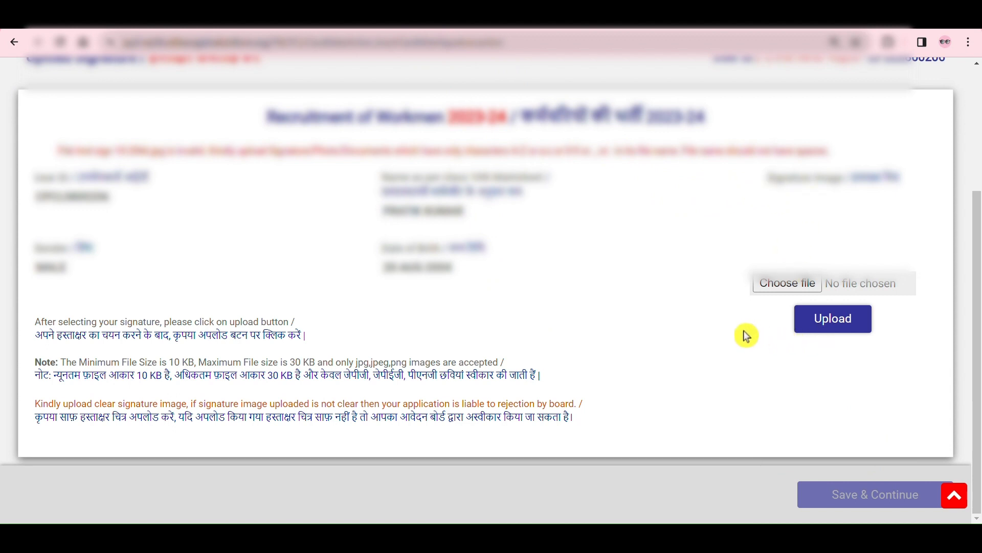
Step: Upload the candidate's signature image
click(421, 23)
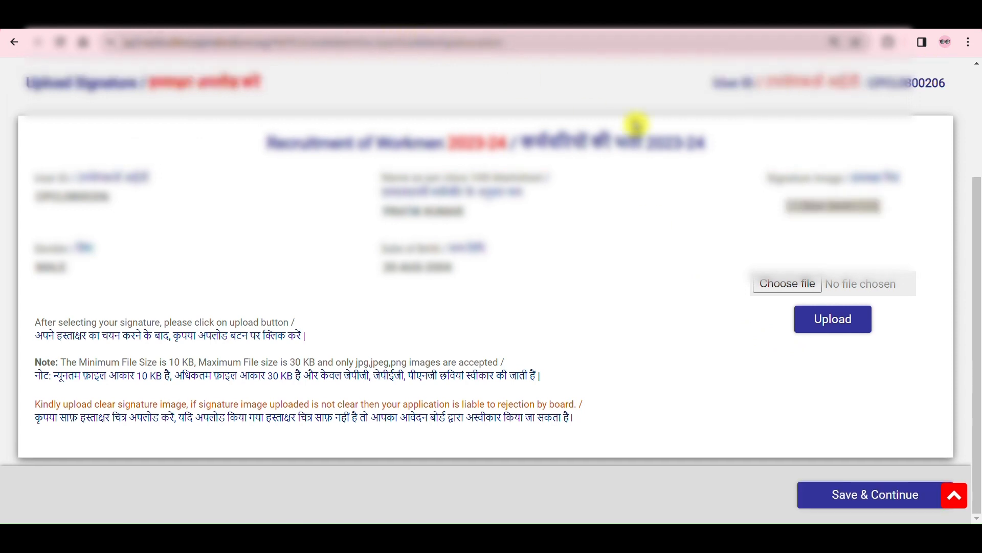
Step: Save the uploaded signature and continue to the document upload page
click(887, 503)
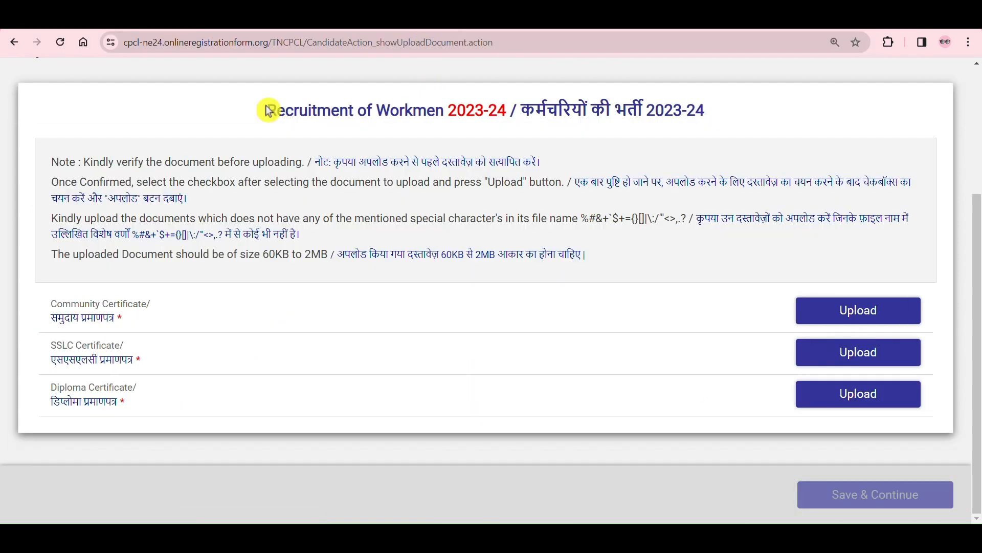
drag(266, 106, 610, 112)
click(701, 112)
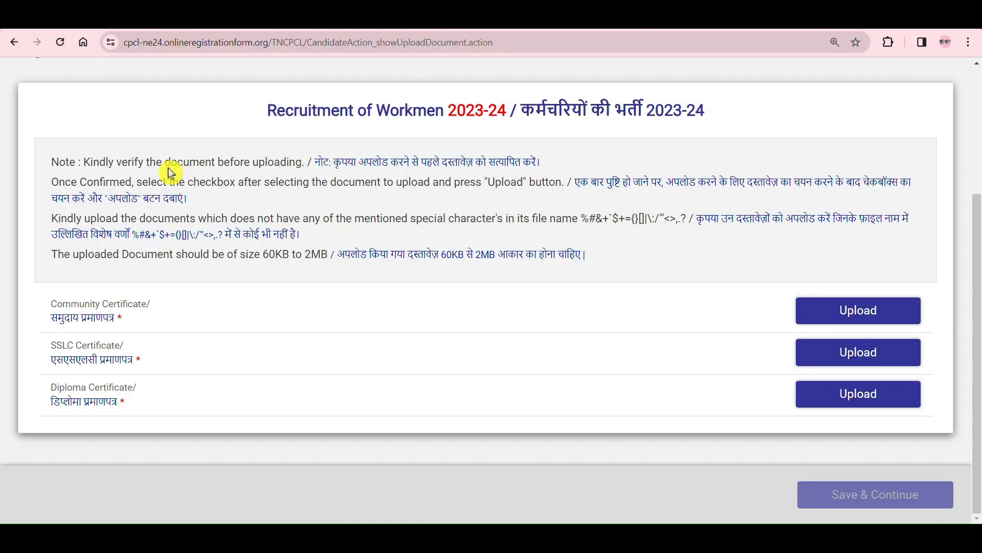
Step: Read the document upload notes on verifying files, ticking the confirmation checkbox and avoiding special characters in file names
drag(167, 162, 259, 171)
click(287, 174)
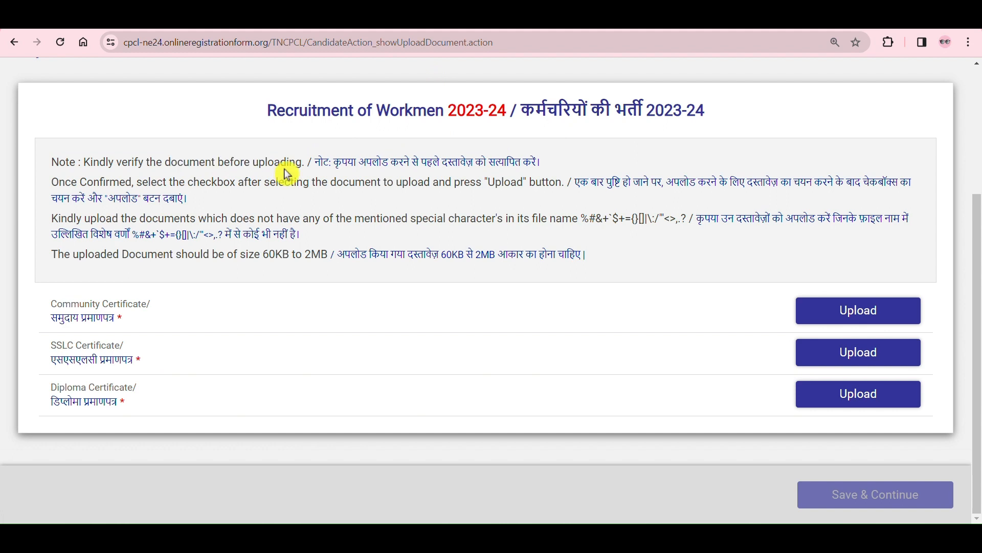
drag(148, 182, 484, 183)
click(483, 199)
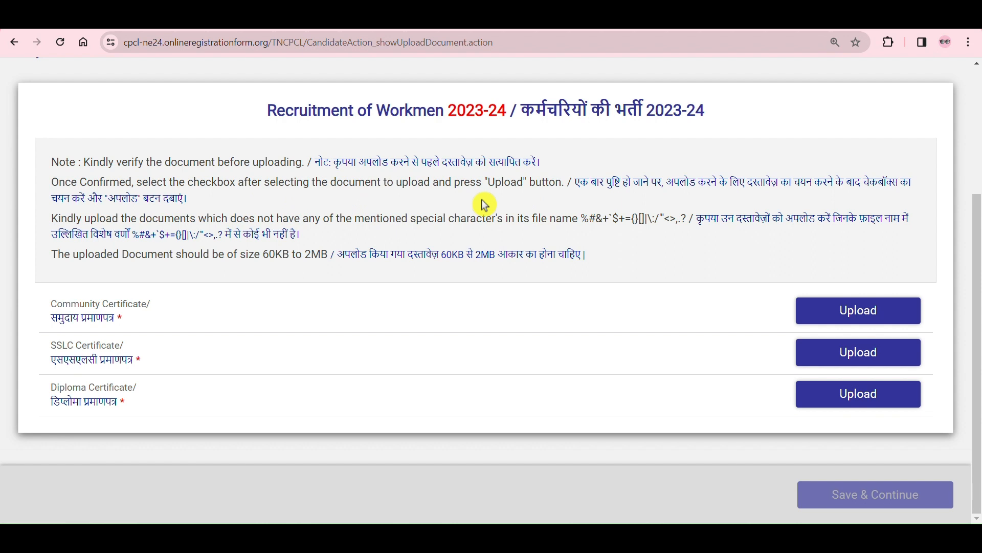
drag(198, 219, 657, 219)
click(581, 222)
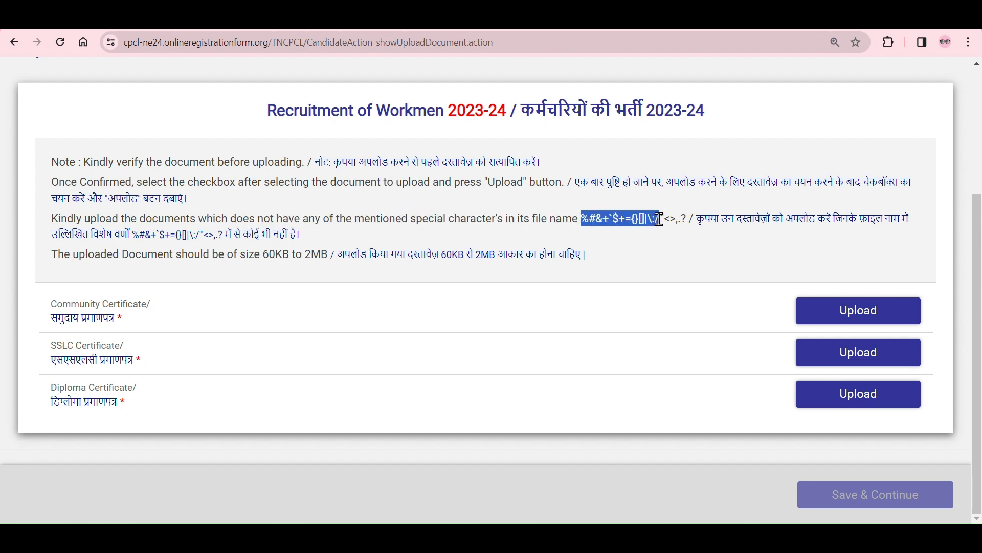
drag(660, 219, 661, 218)
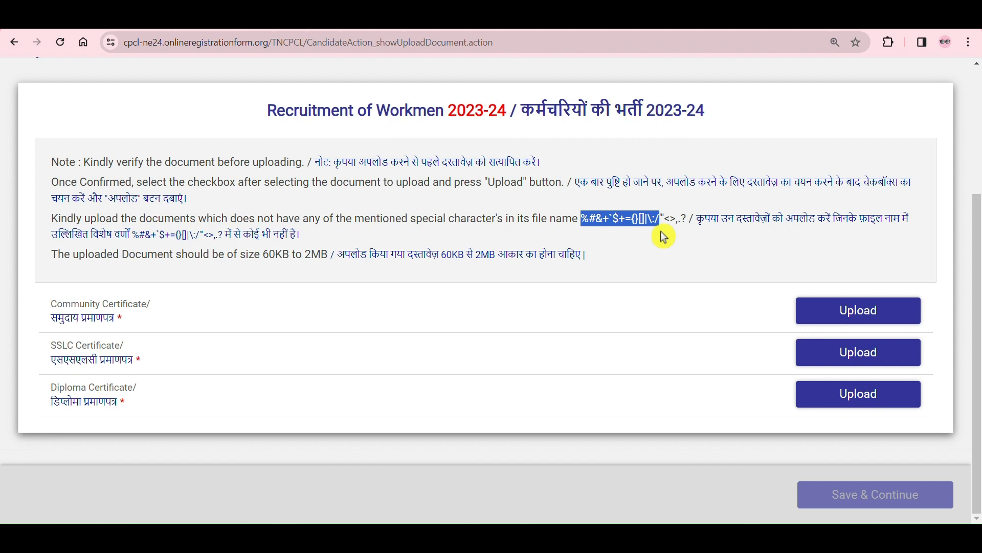
click(663, 236)
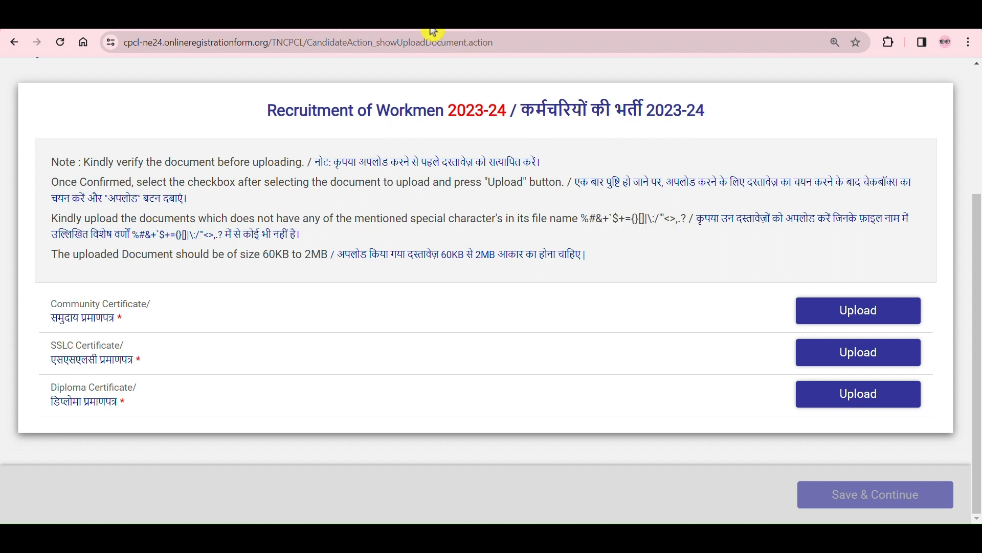
Step: Review the required documents: Community Certificate, SSLC Certificate and Diploma Certificate
drag(204, 301, 39, 307)
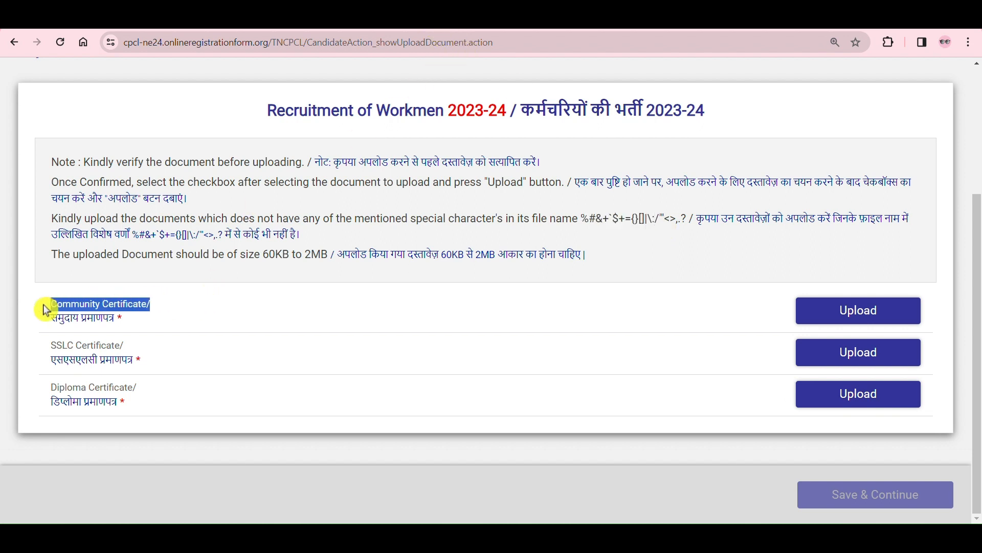
click(232, 308)
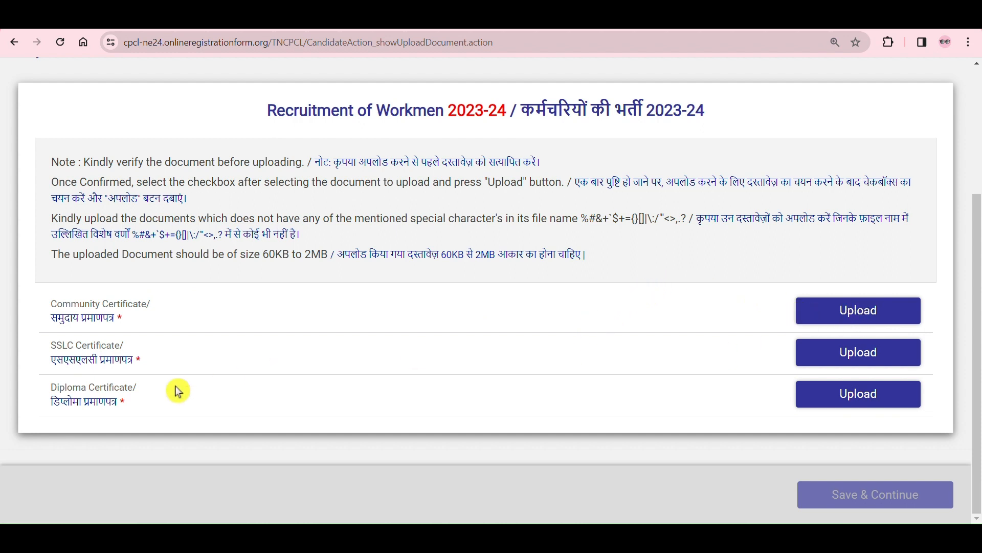
drag(194, 356, 1, 350)
click(338, 357)
drag(531, 401, 119, 387)
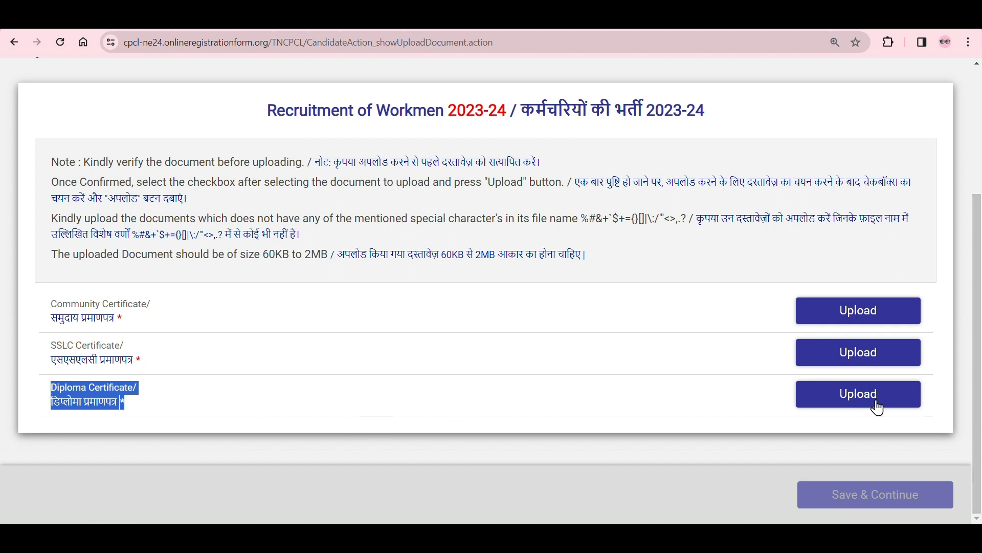
click(738, 400)
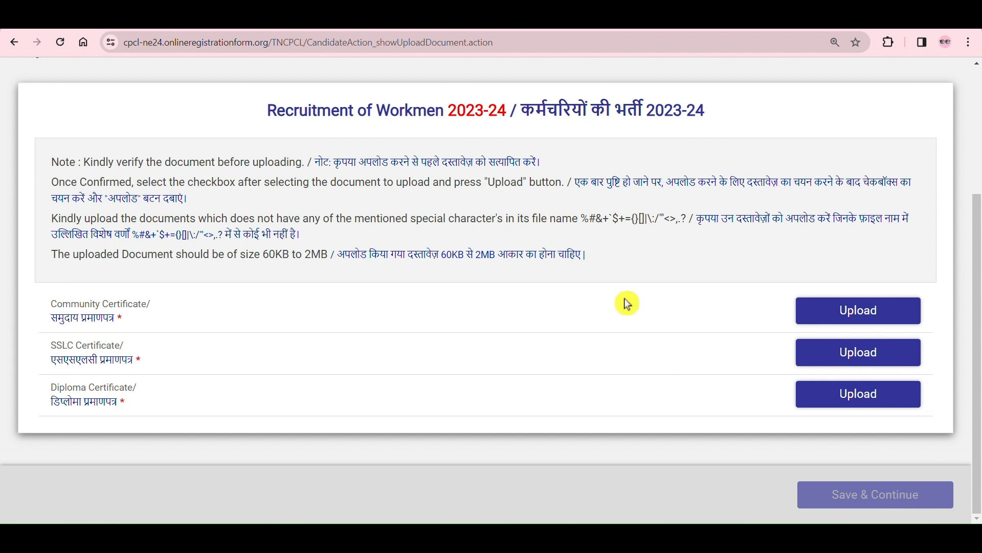
Step: Open the Community Certificate upload and read its rules on file format and document clarity
click(879, 321)
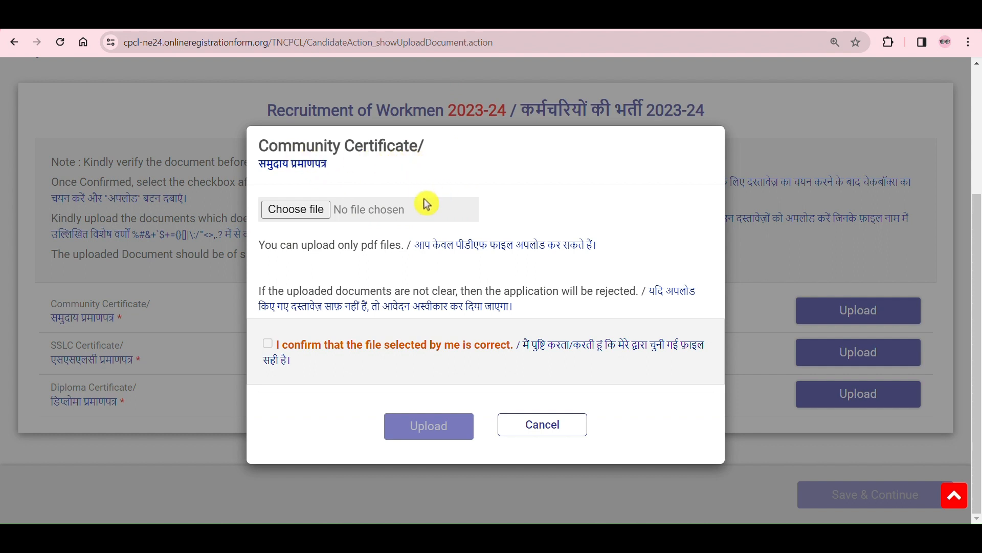
drag(315, 241, 387, 264)
click(388, 263)
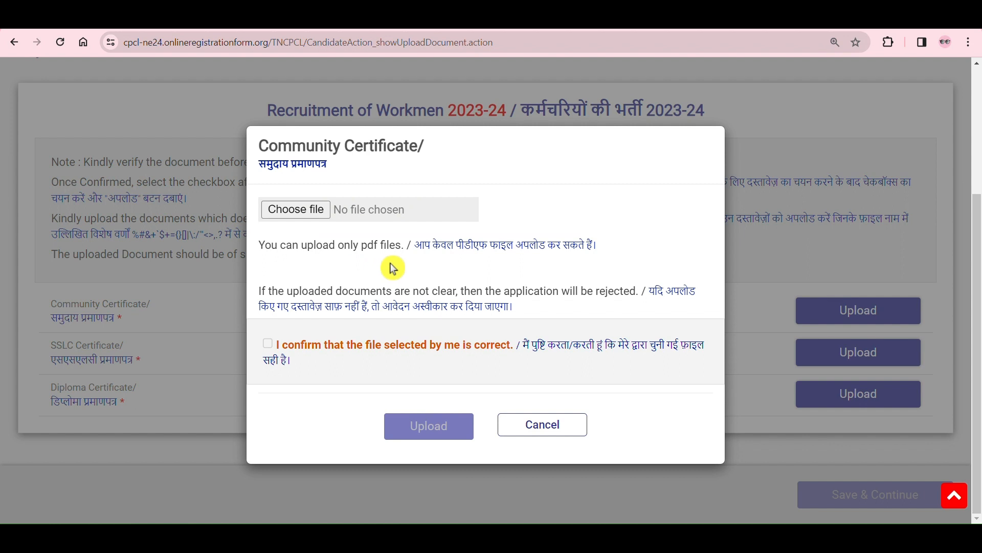
drag(335, 290, 636, 310)
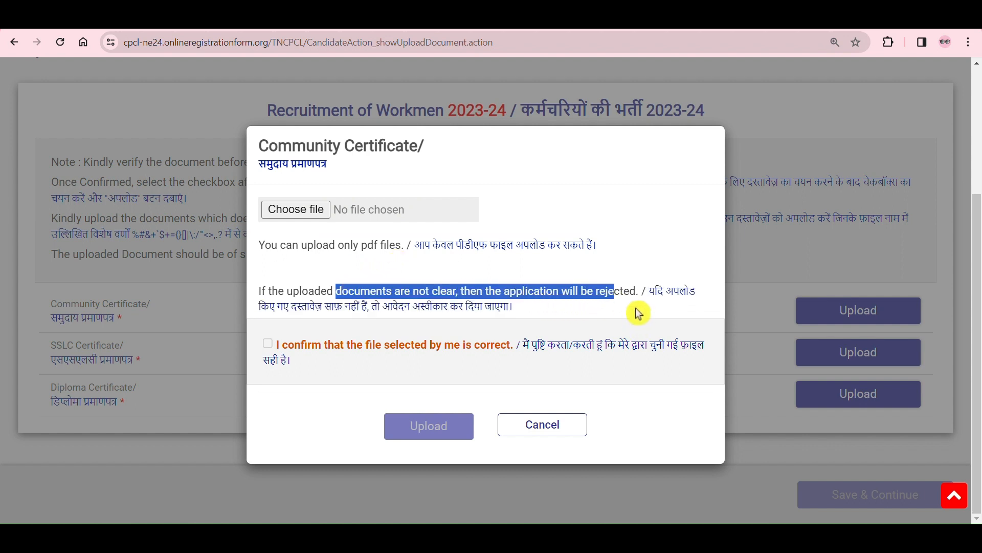
click(637, 310)
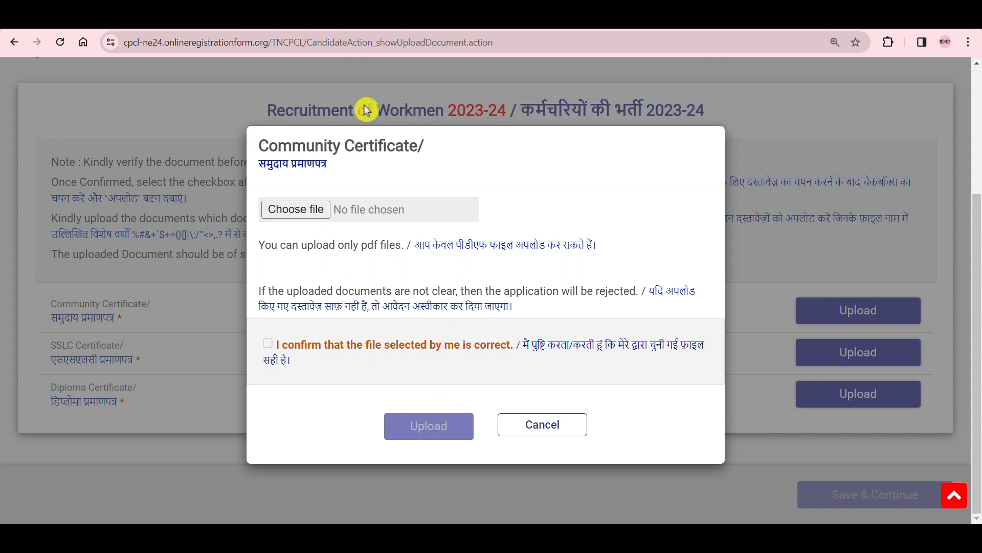
Step: Try to upload the caste certificate PDF with a space in its file name, confirming that the selected file is correct
click(268, 346)
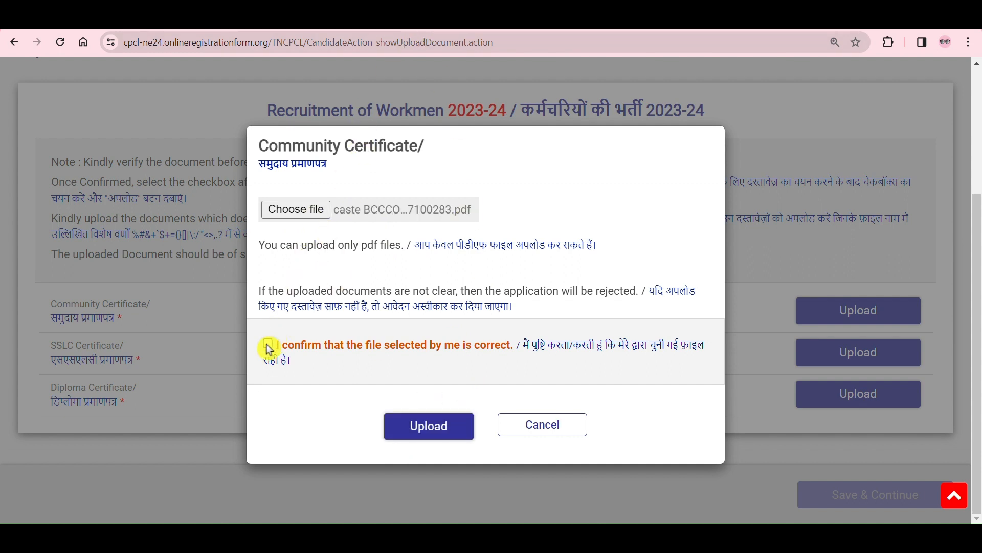
click(430, 439)
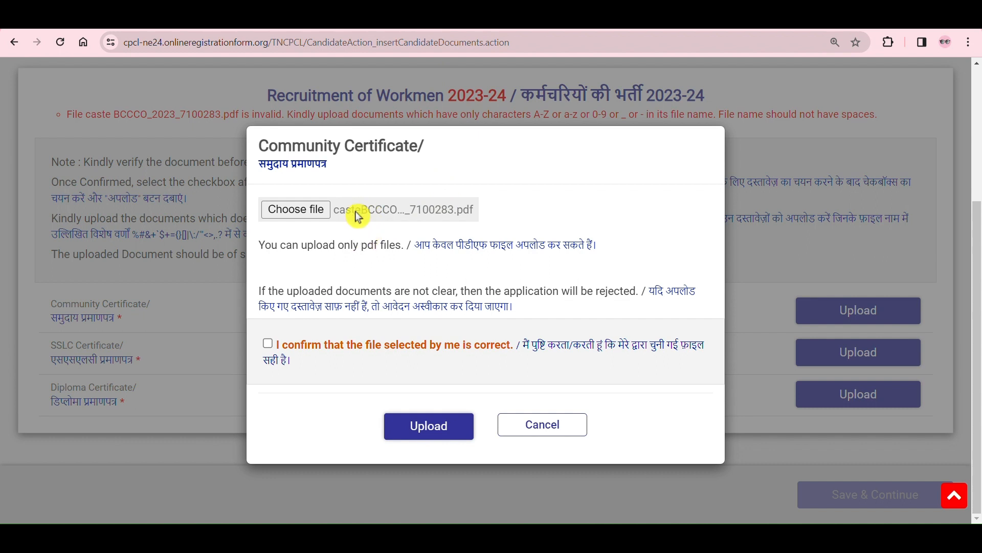
Step: Upload the caste certificate PDF with no spaces in its file name as the Community Certificate, confirming the selection
click(373, 210)
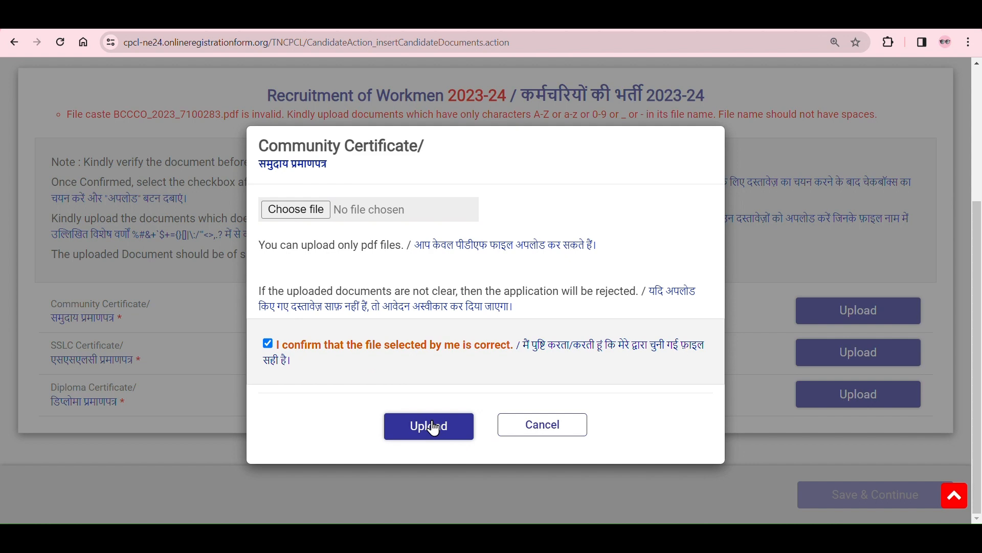
click(433, 428)
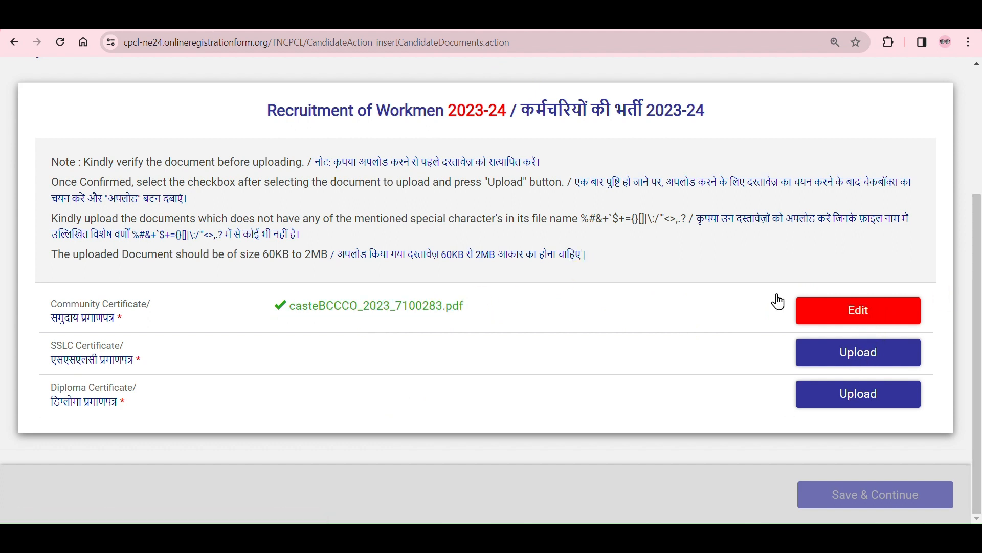
Step: Open the SSLC Certificate upload and read its rules on file format and combining certificates from multiple attempts
click(844, 367)
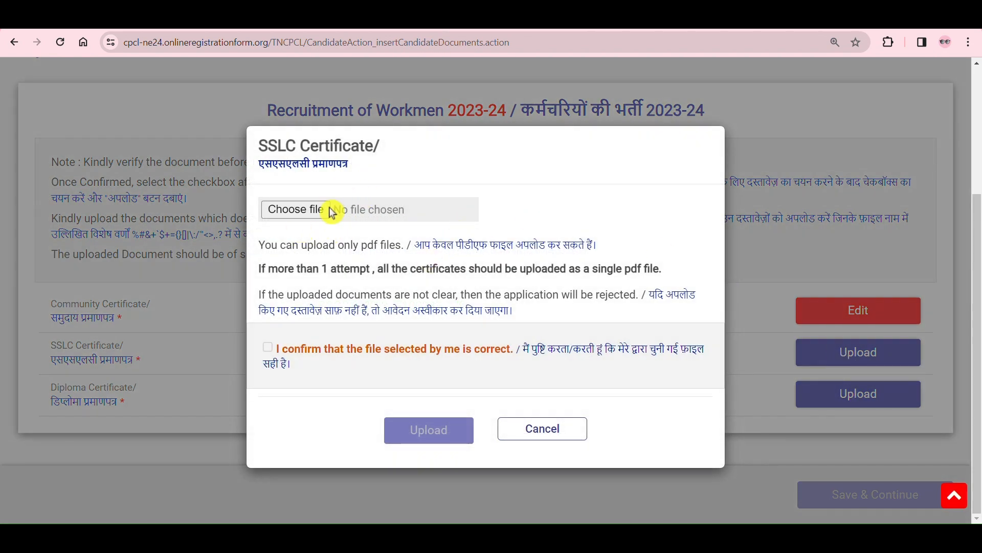
drag(359, 245, 404, 246)
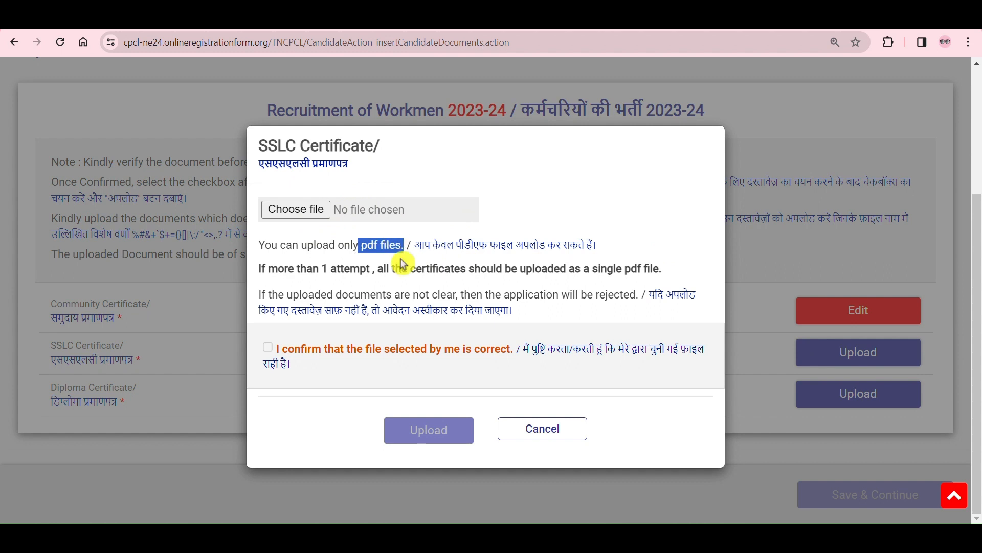
drag(285, 272, 377, 271)
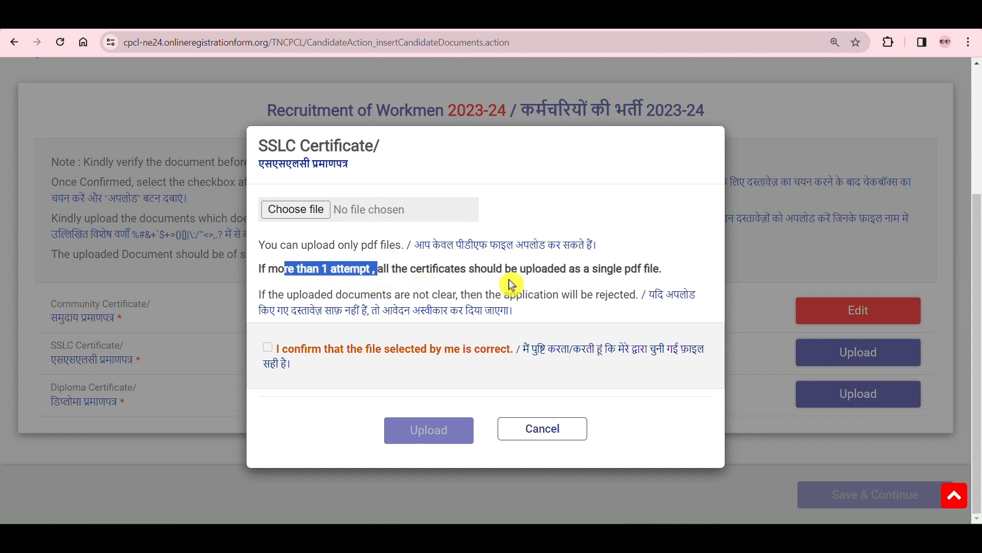
click(515, 283)
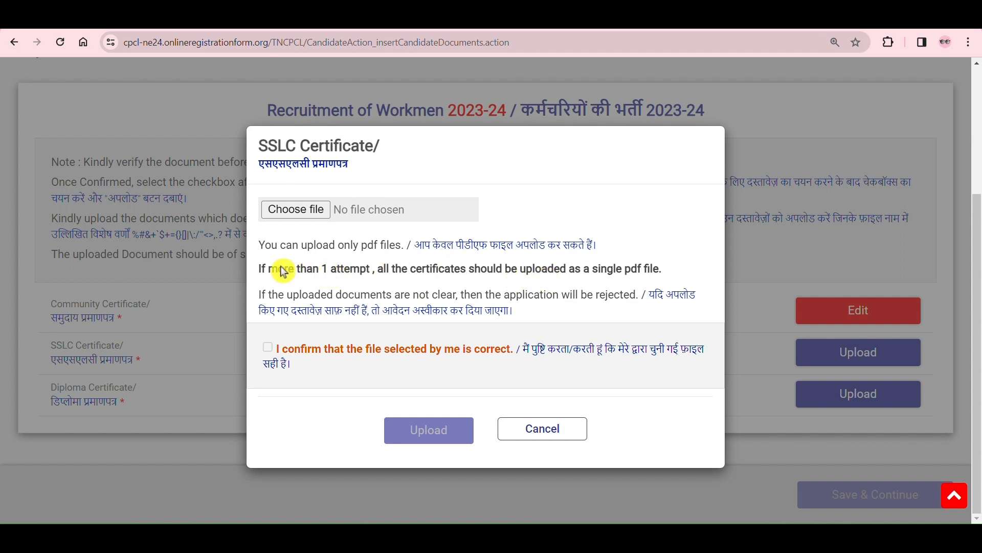
drag(279, 272, 682, 275)
click(683, 274)
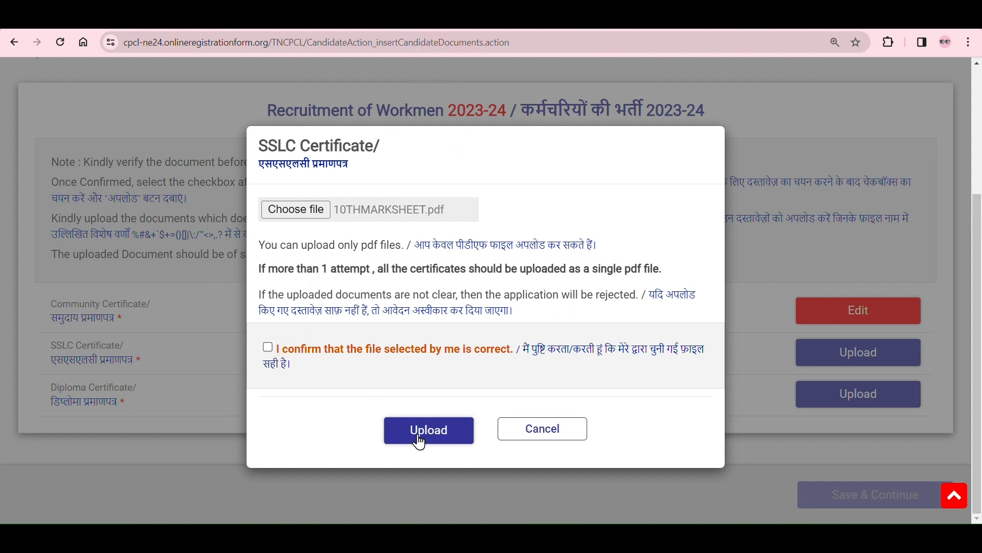
Step: Confirm that the selected file 10THMARKSHEET.pdf is correct and upload it as the SSLC Certificate
click(269, 348)
click(408, 433)
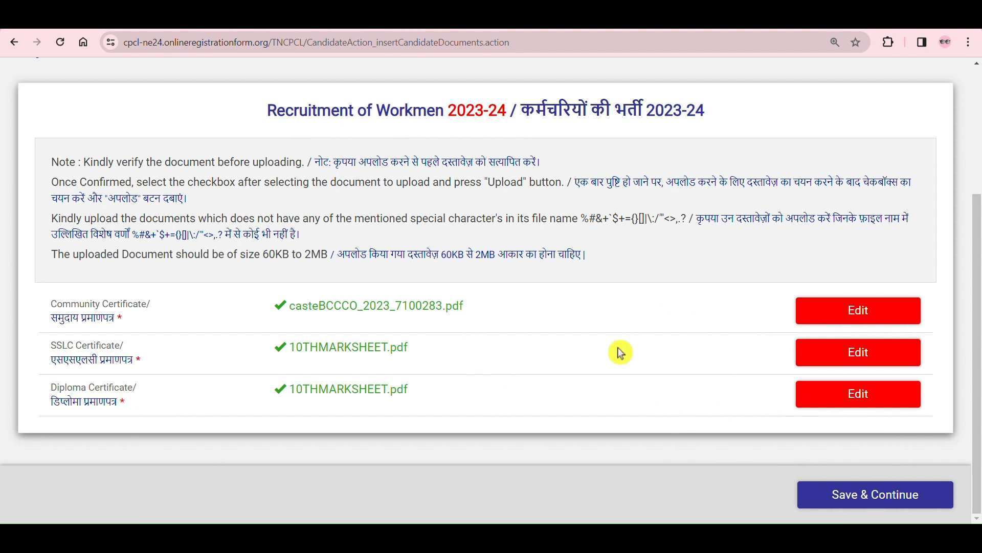
Step: Save the uploaded documents and review the application preview from the personal details through to the final declaration
click(885, 500)
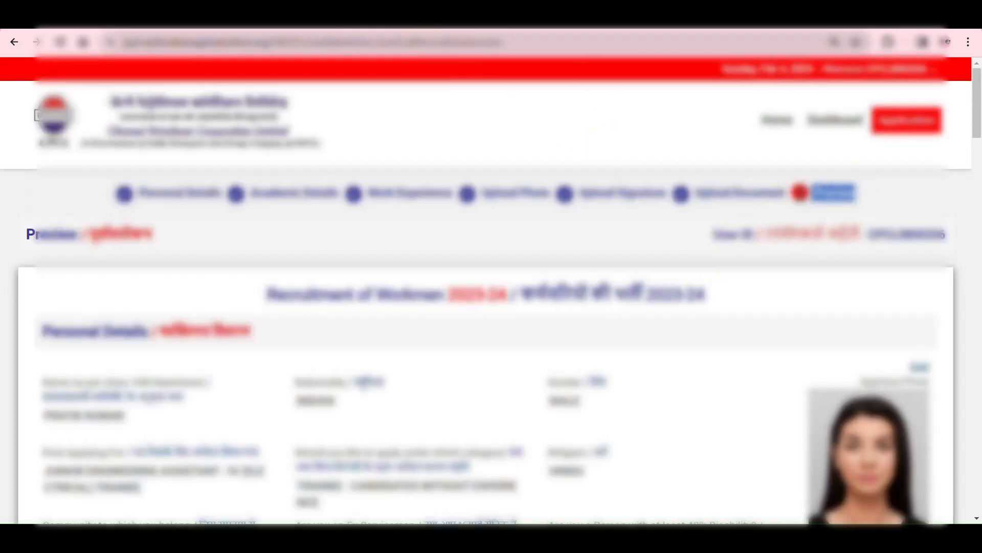
scroll(879, 210, down, 2)
scroll(879, 210, down, 20)
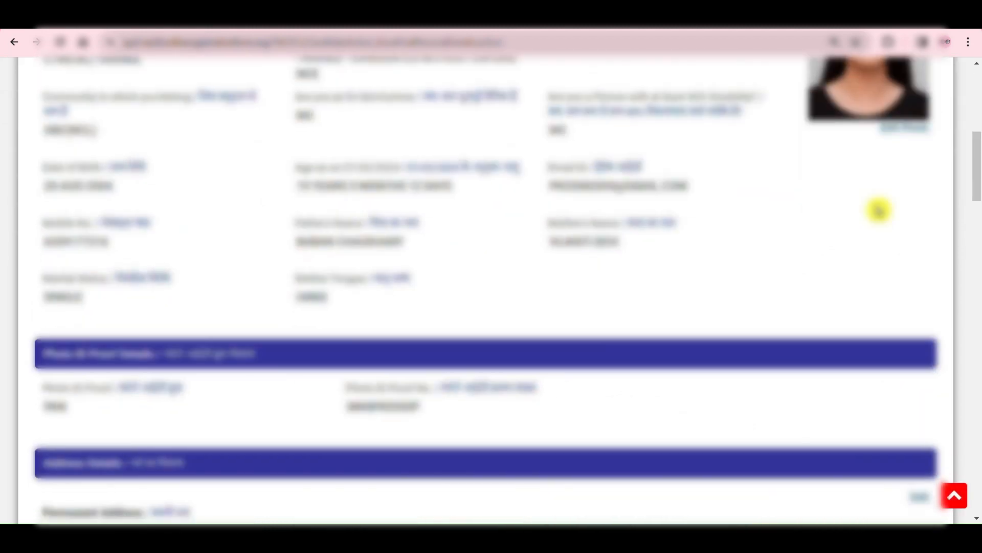
scroll(879, 209, up, 20)
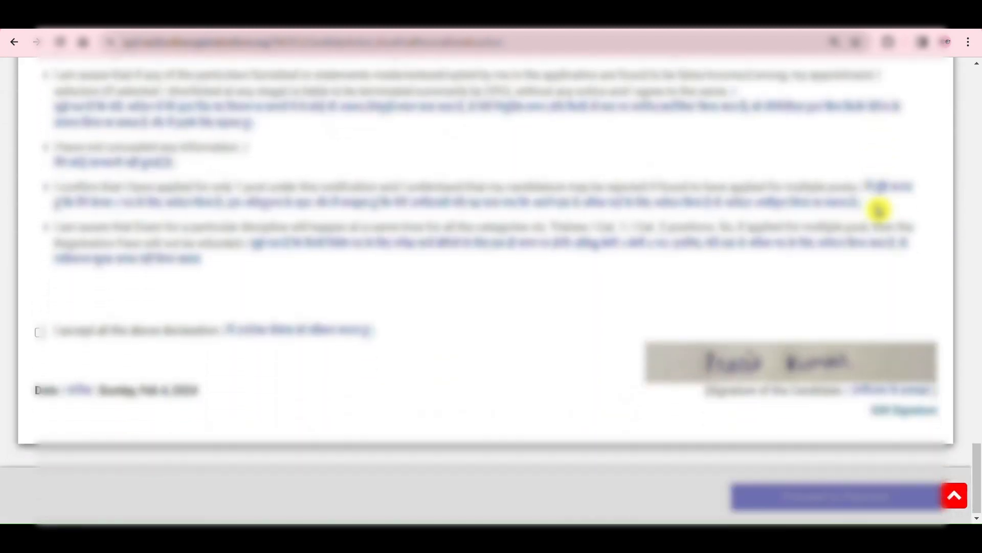
scroll(879, 210, down, 20)
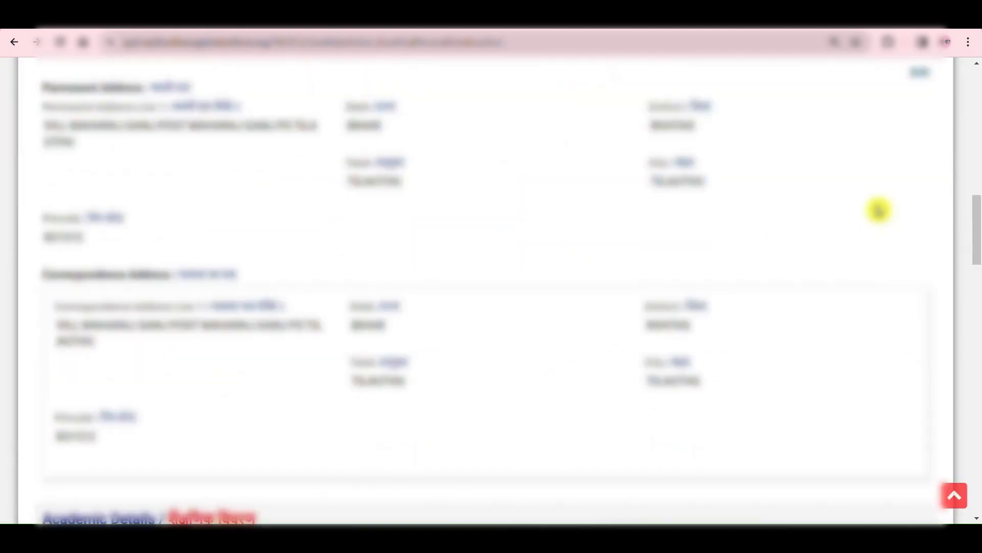
scroll(879, 210, up, 15)
scroll(878, 210, up, 7)
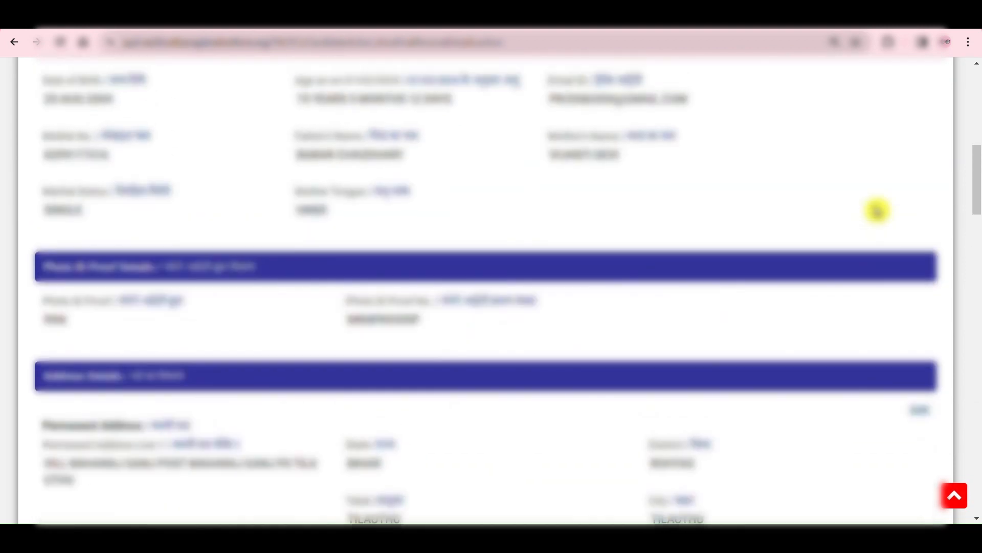
scroll(878, 210, down, 1)
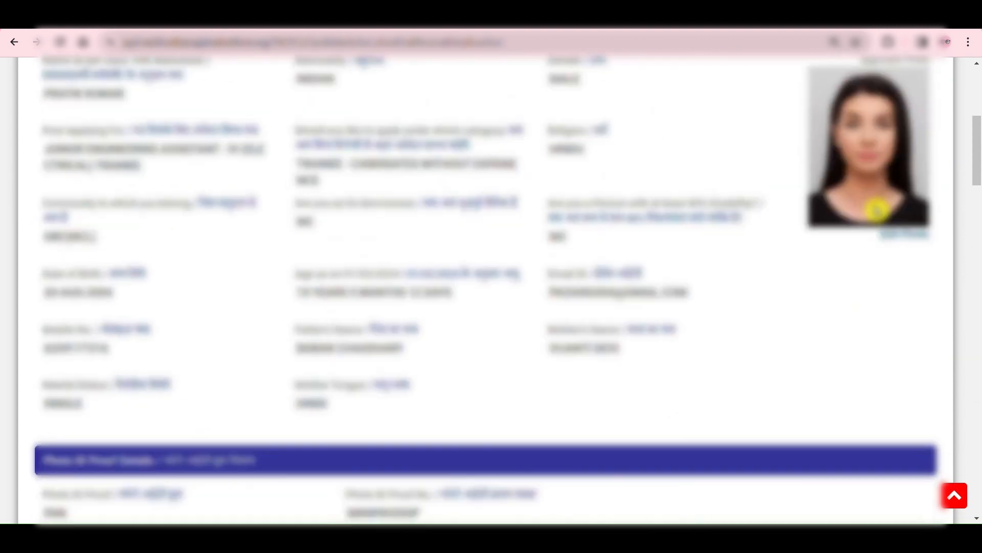
scroll(876, 307, down, 20)
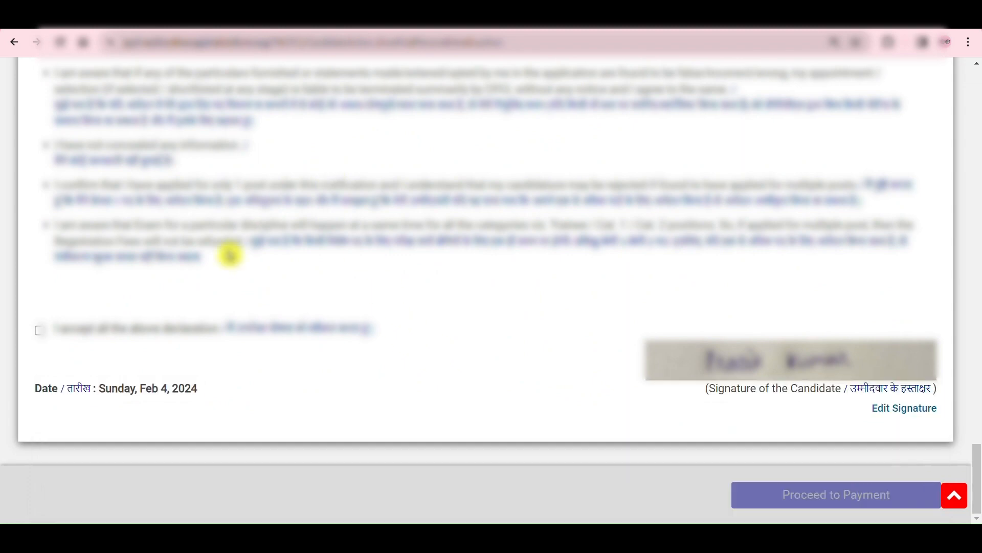
Step: Accept all declarations at the end of the application preview and proceed to payment
click(38, 333)
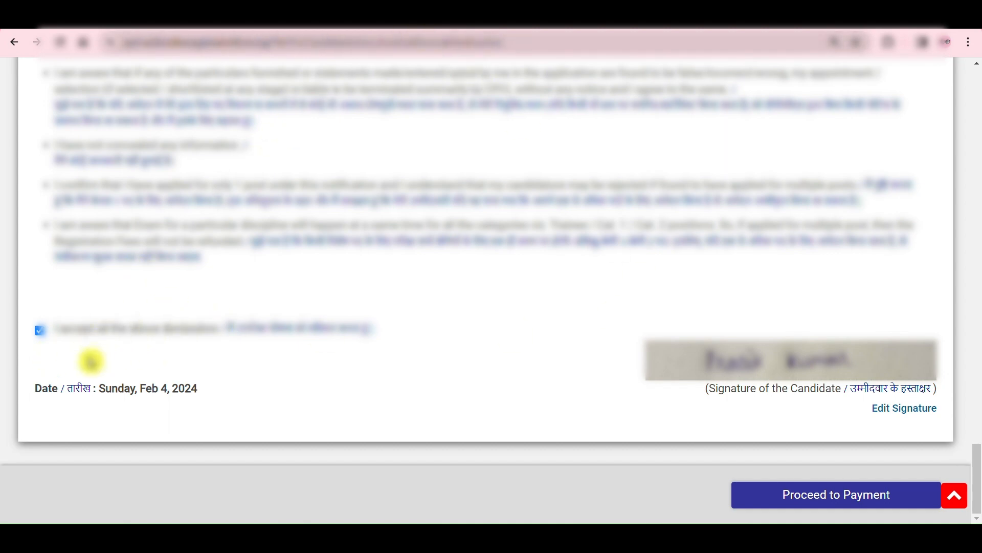
click(830, 503)
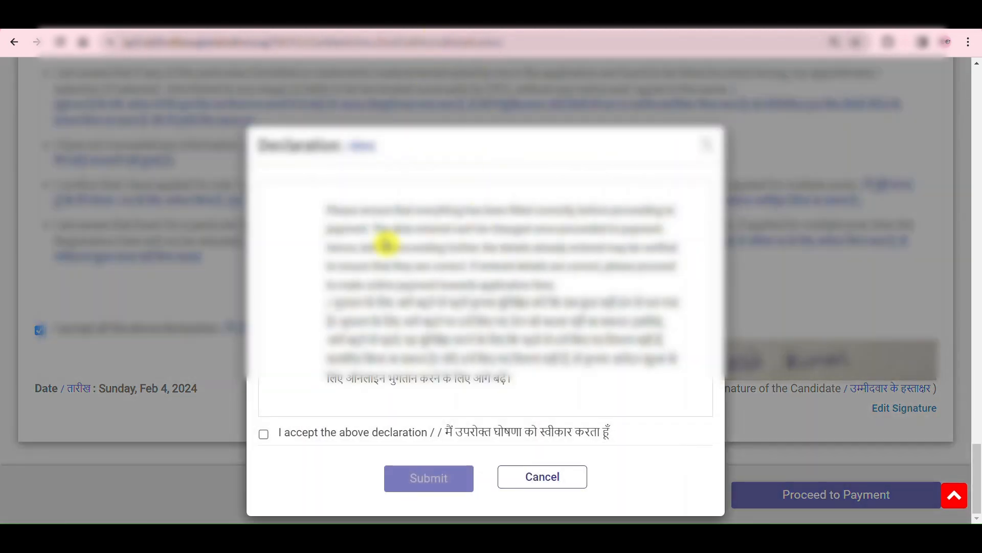
Step: Read the pre-payment declaration about checking the entered details, accept it and submit the application
drag(331, 205, 546, 284)
click(563, 284)
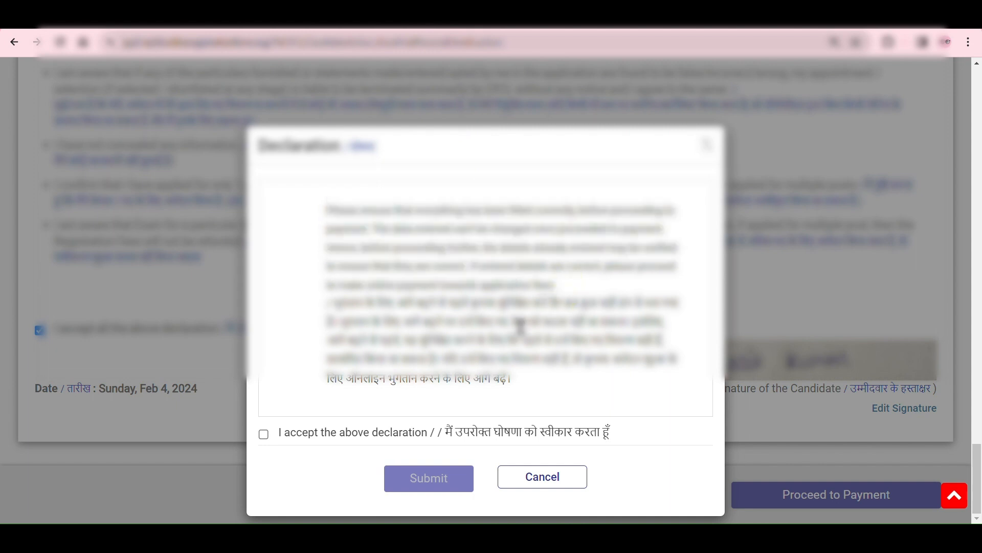
click(263, 434)
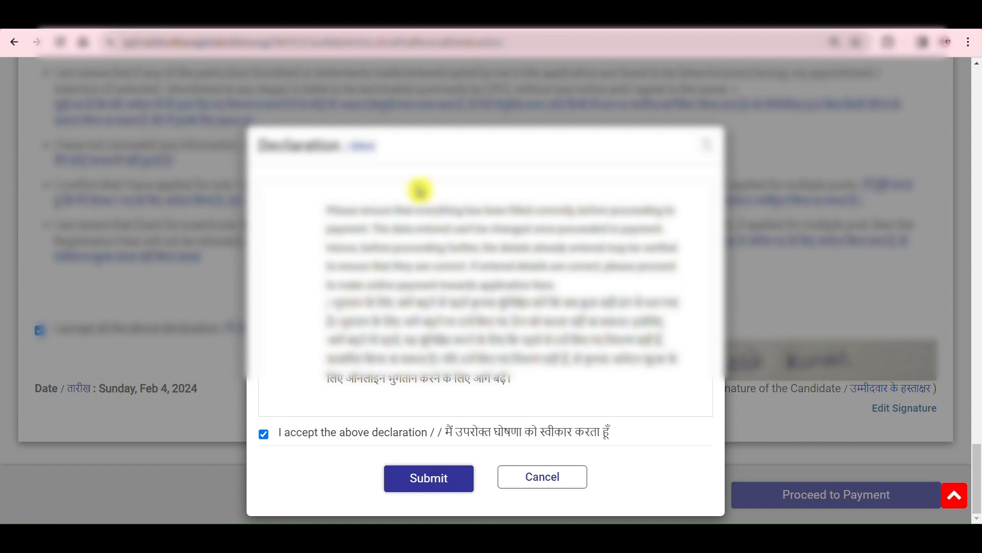
click(410, 488)
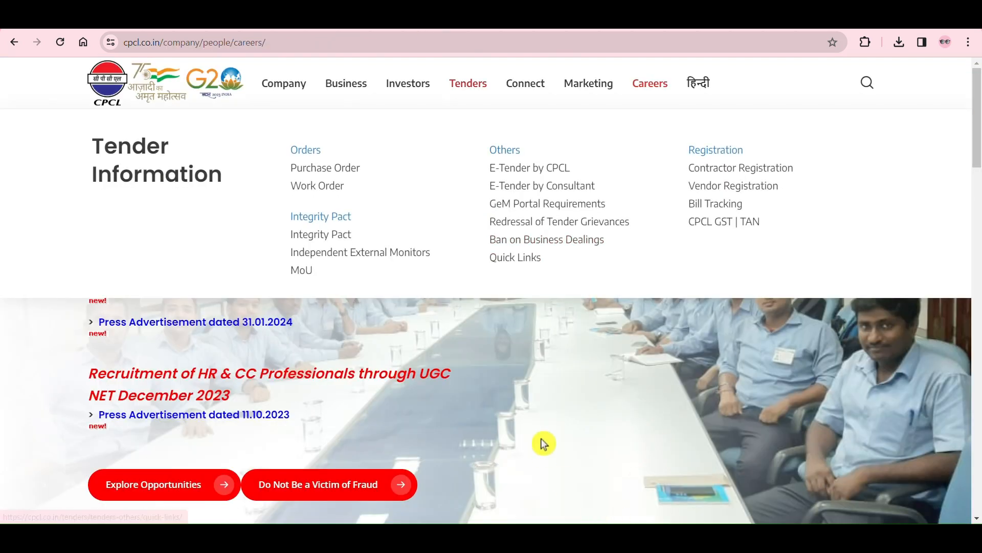
scroll(625, 403, down, 10)
scroll(657, 406, up, 10)
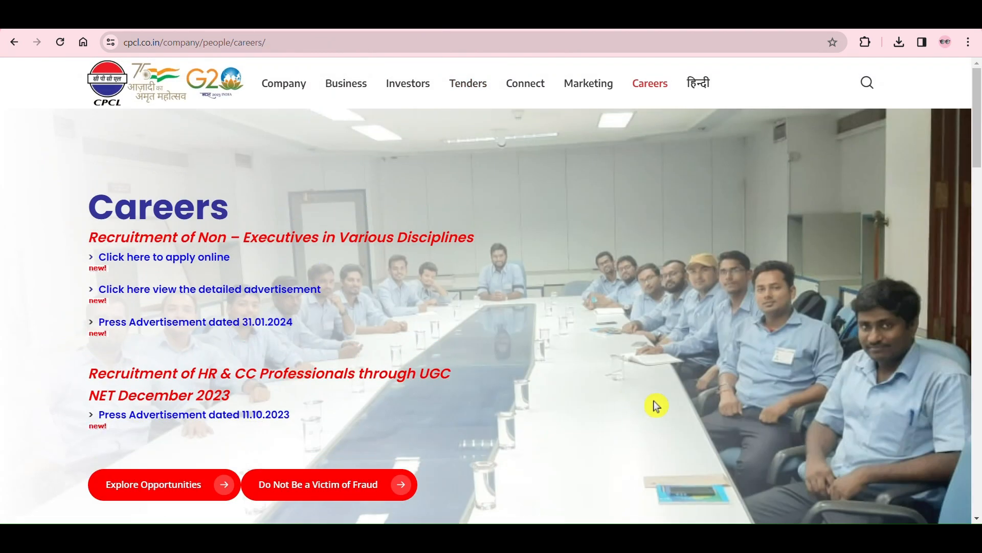